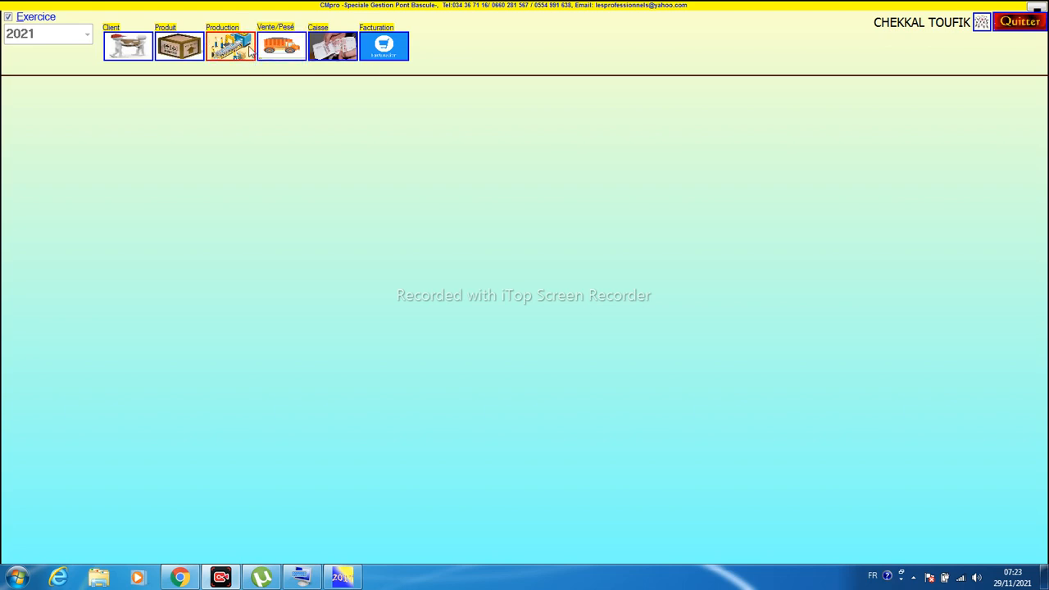
# Step: Open the client file and insert a new row in the client table
pyautogui.click(121, 51)
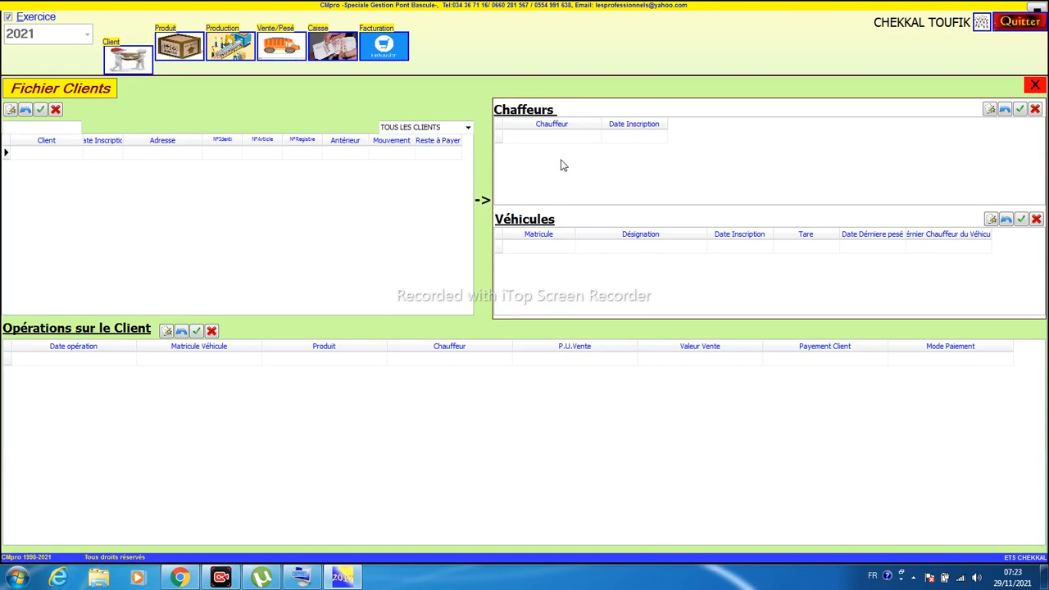
pyautogui.click(170, 156)
pyautogui.click(121, 156)
pyautogui.click(64, 154)
pyautogui.click(10, 111)
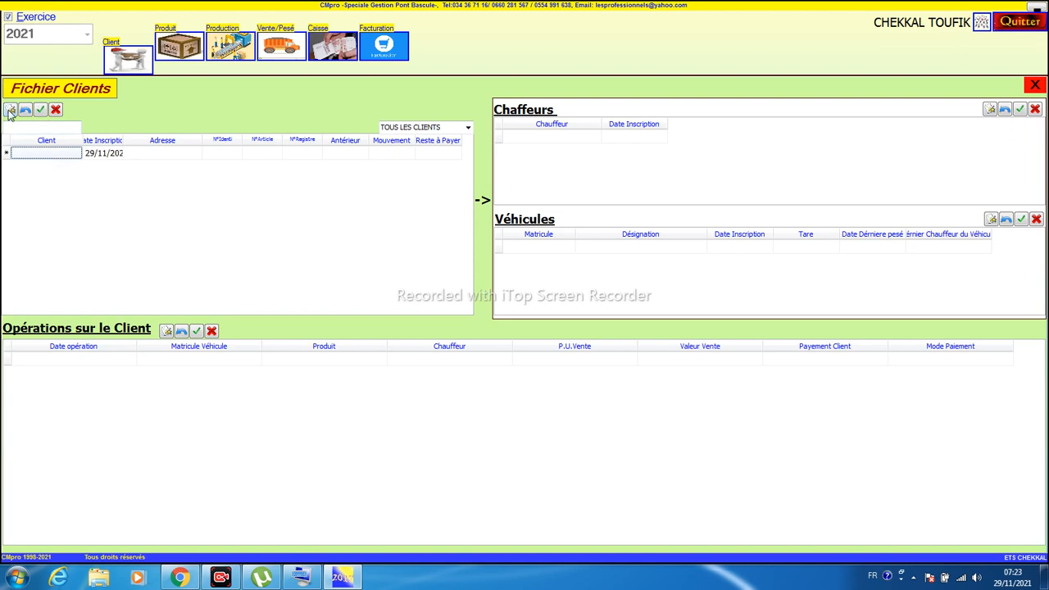
# Step: Name the new client CLIENT 1, leave its address and identification fields empty, and validate the row
pyautogui.click(30, 154)
pyautogui.write('CLIEBRT')
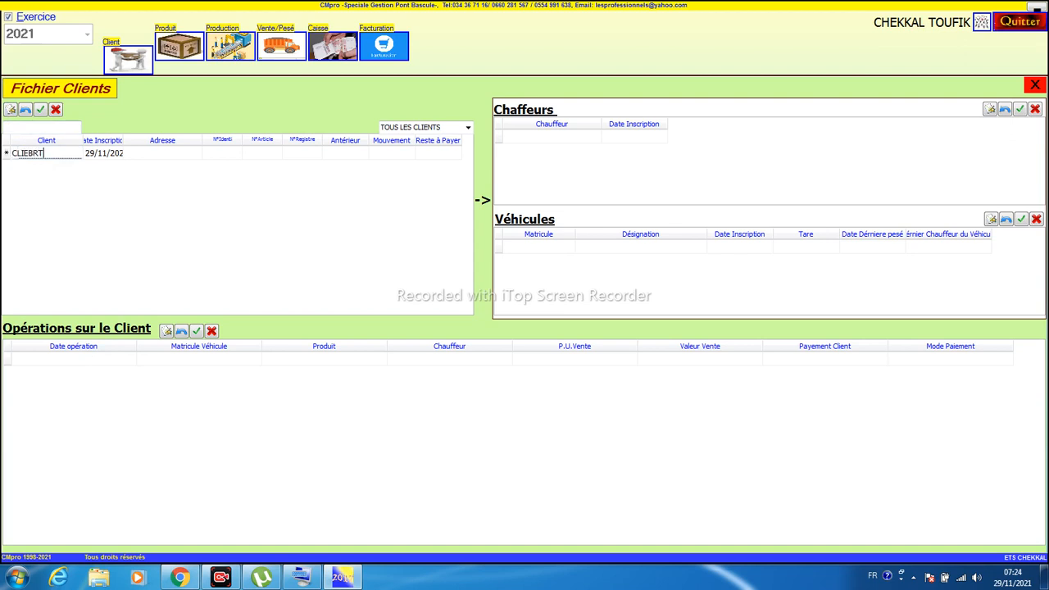
pyautogui.hotkey('shift', 'Left')
pyautogui.hotkey('shift', 'Left')
pyautogui.hotkey('shift', 'Left')
pyautogui.write('NT 1')
pyautogui.press('Tab')
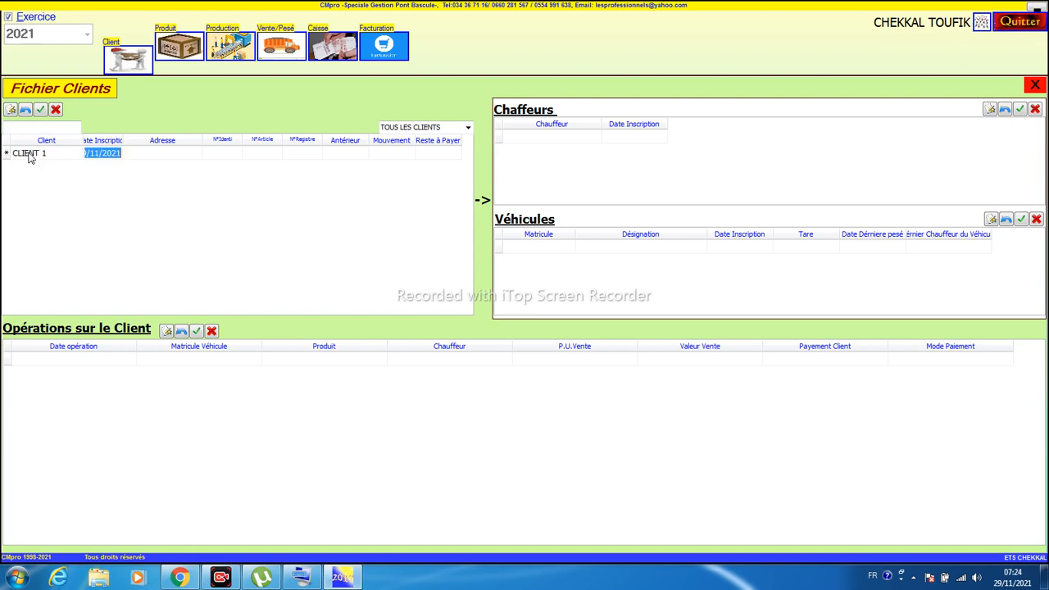
pyautogui.click(146, 157)
pyautogui.click(232, 159)
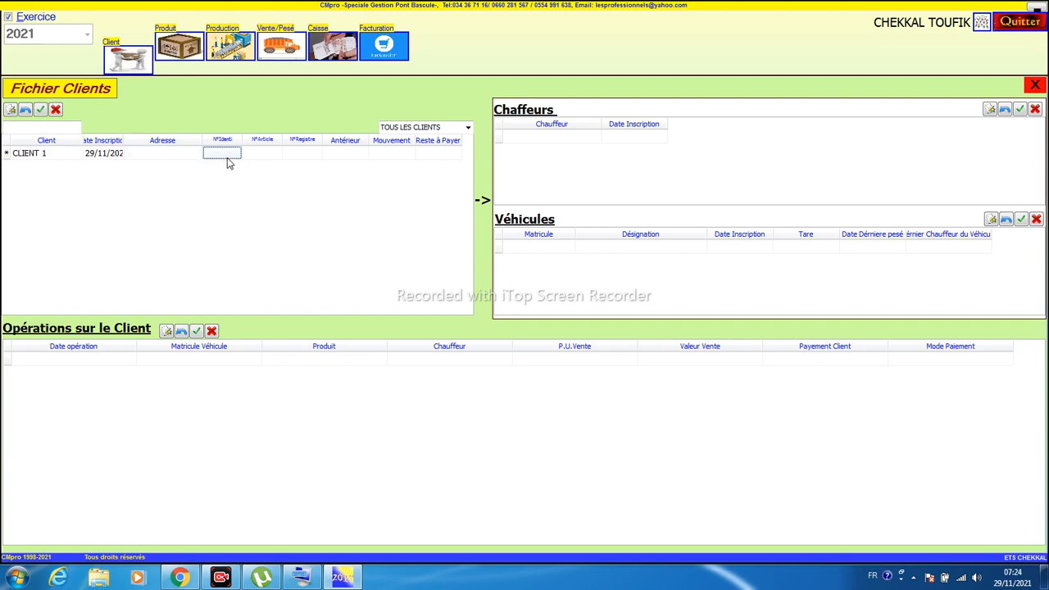
pyautogui.click(267, 159)
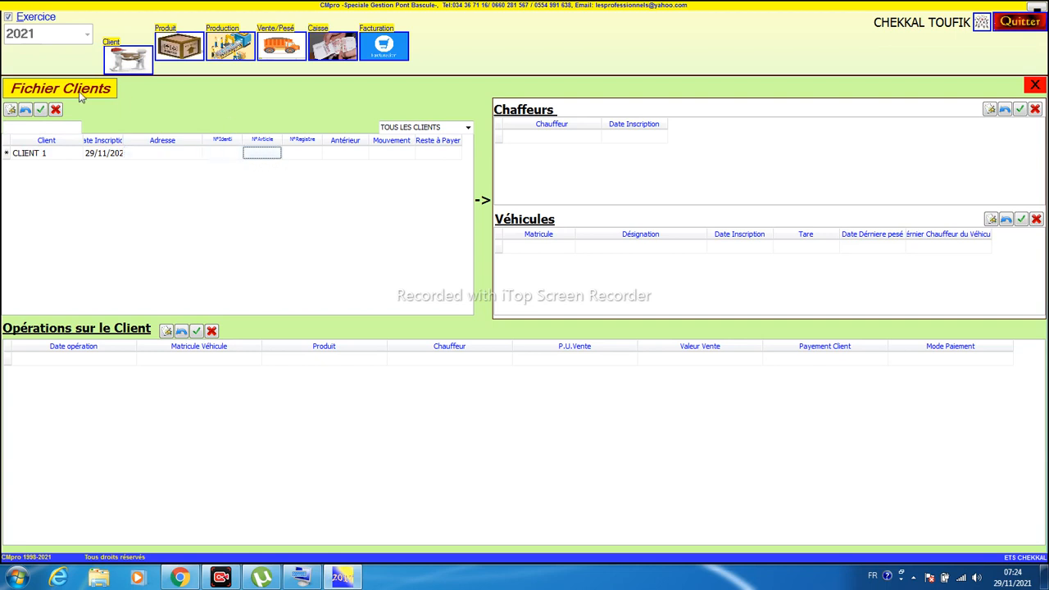
pyautogui.click(41, 109)
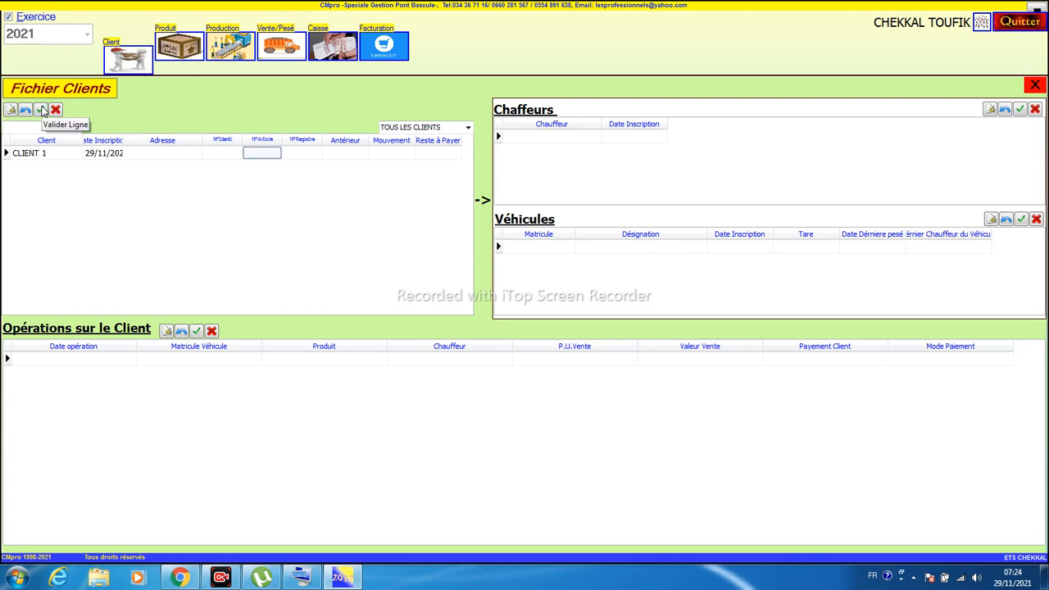
# Step: Add a second client row named CLIENT 2 to the client table
pyautogui.click(11, 109)
pyautogui.click(26, 170)
pyautogui.write('CIEN')
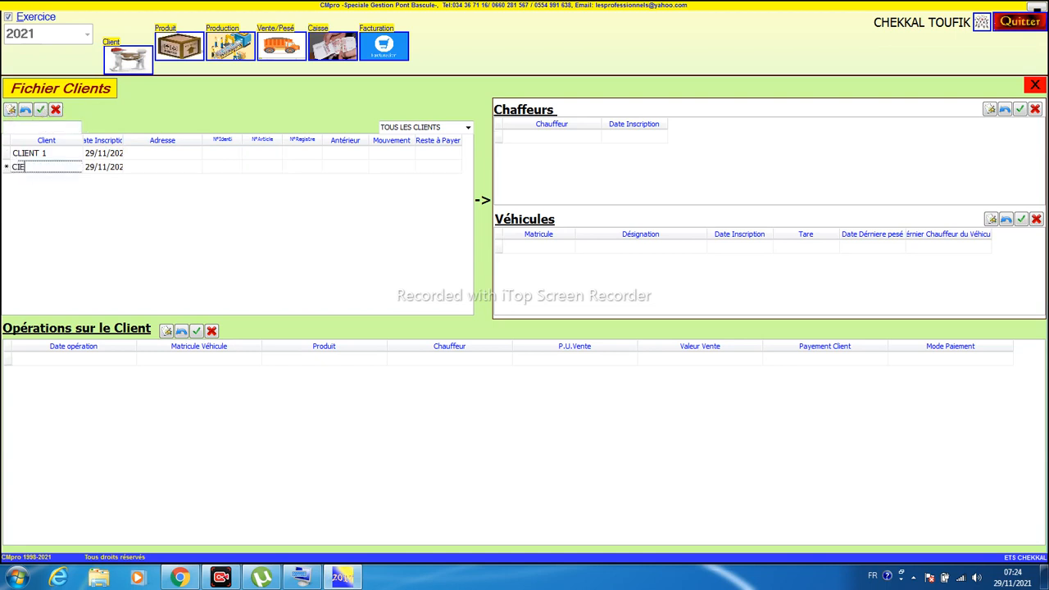
pyautogui.hotkey('shift', 'Left')
pyautogui.hotkey('shift', 'Left')
pyautogui.hotkey('shift', 'Left')
pyautogui.write('LIENT 2')
pyautogui.click(90, 169)
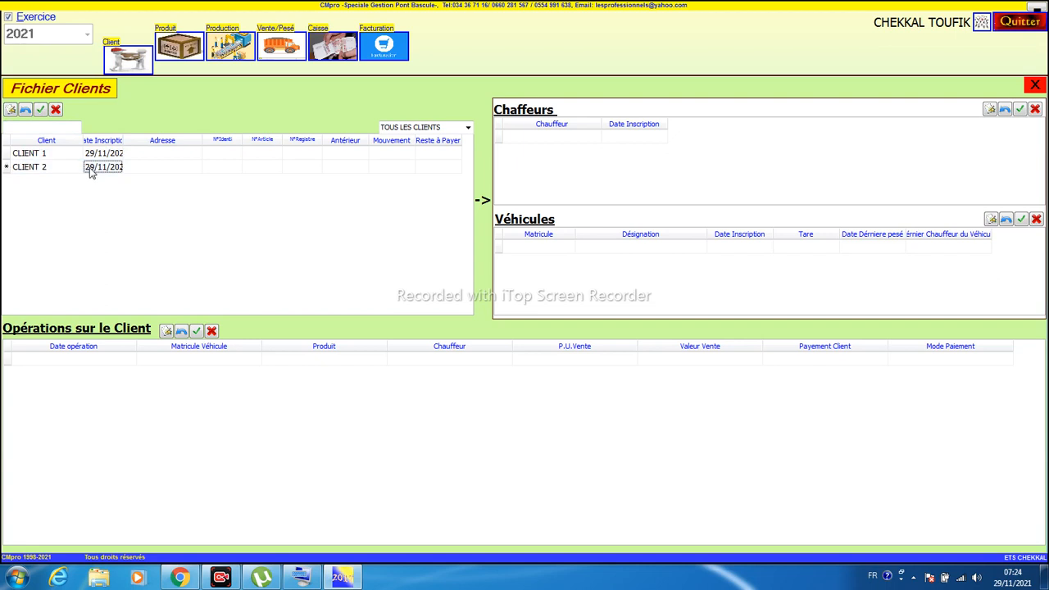
# Step: Set CLIENT 2's registration date to 01/01/2021, widen the Date Inscription column to show full dates, and validate the row
pyautogui.click(92, 170)
pyautogui.moveTo(92, 167); pyautogui.dragTo(70, 167)
pyautogui.write('010')
pyautogui.press('BackSpace')
pyautogui.press('BackSpace')
pyautogui.write('0')
pyautogui.moveTo(122, 141); pyautogui.dragTo(136, 140)
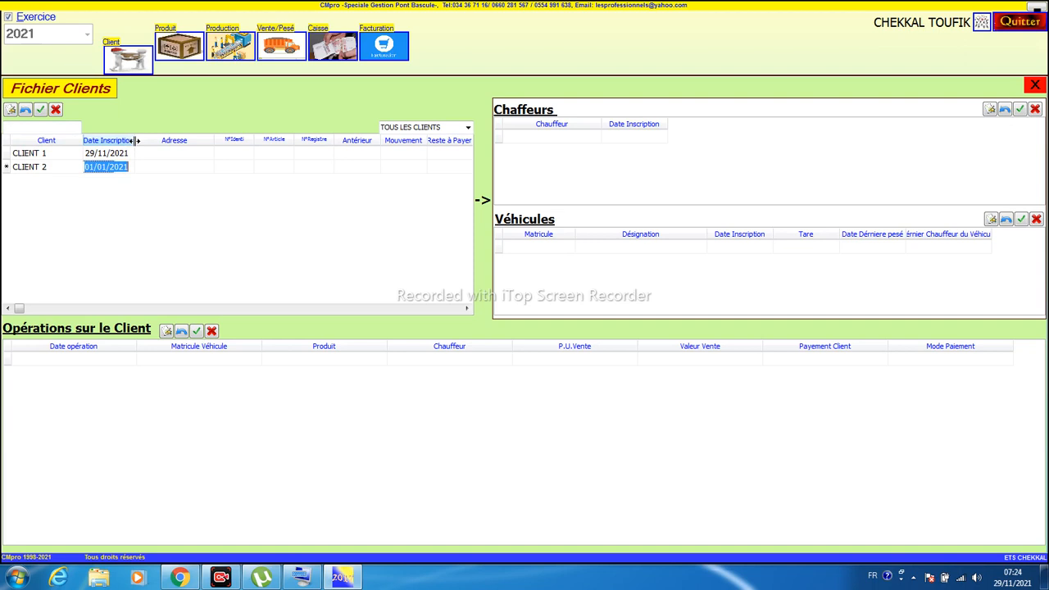
pyautogui.click(39, 113)
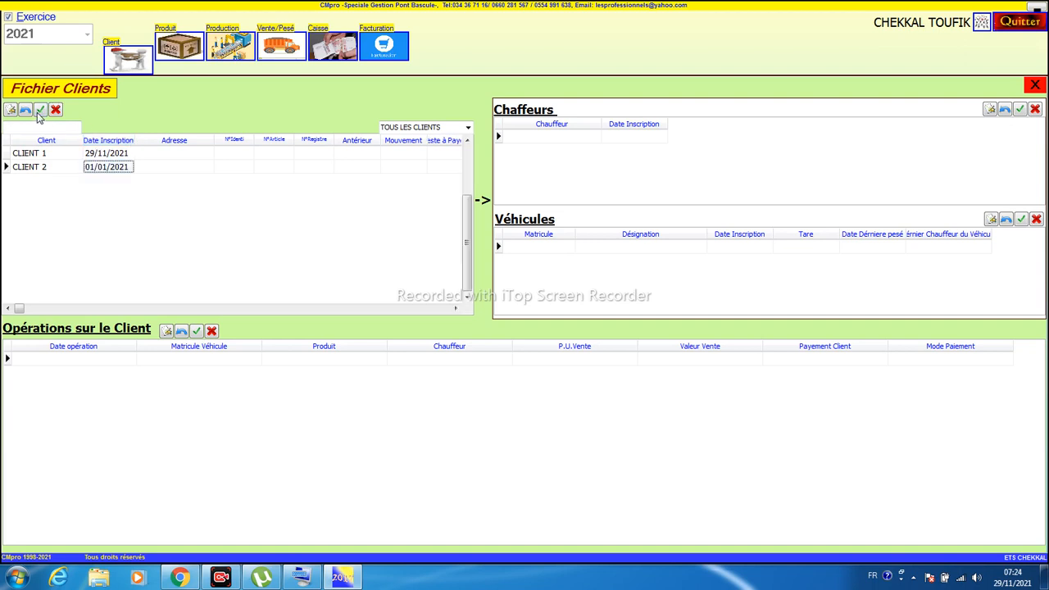
# Step: Add a driver named CLIENT1C1 to CLIENT 1 and save the driver row
pyautogui.click(34, 156)
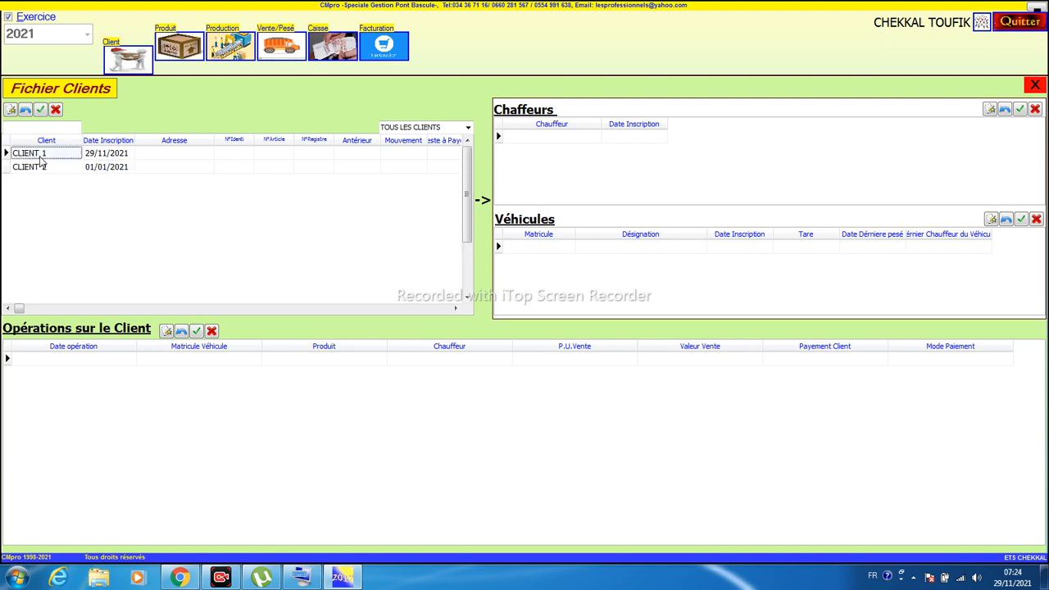
pyautogui.click(548, 135)
pyautogui.click(989, 109)
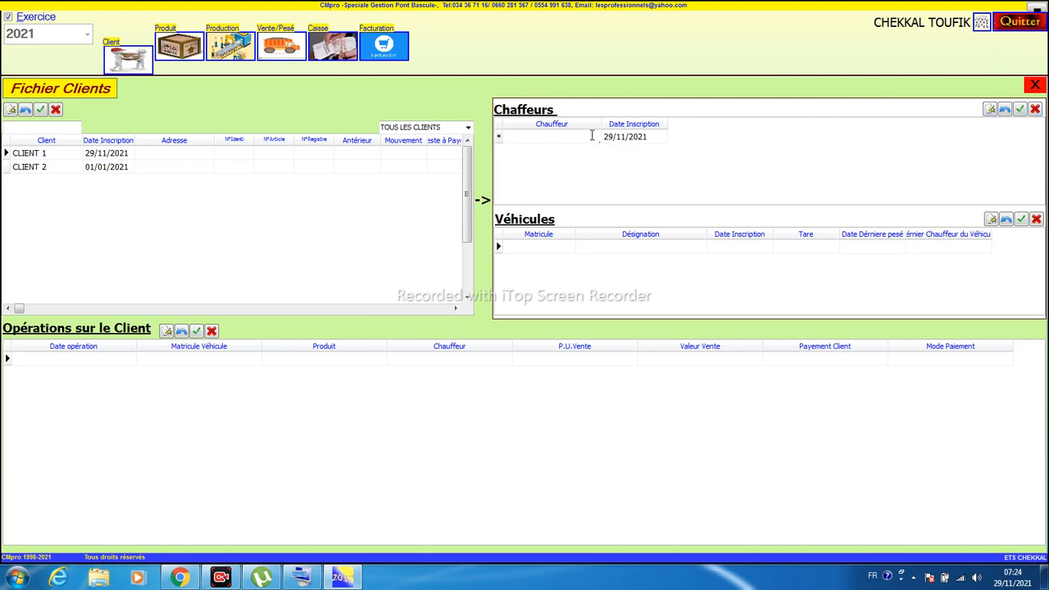
pyautogui.write('CL')
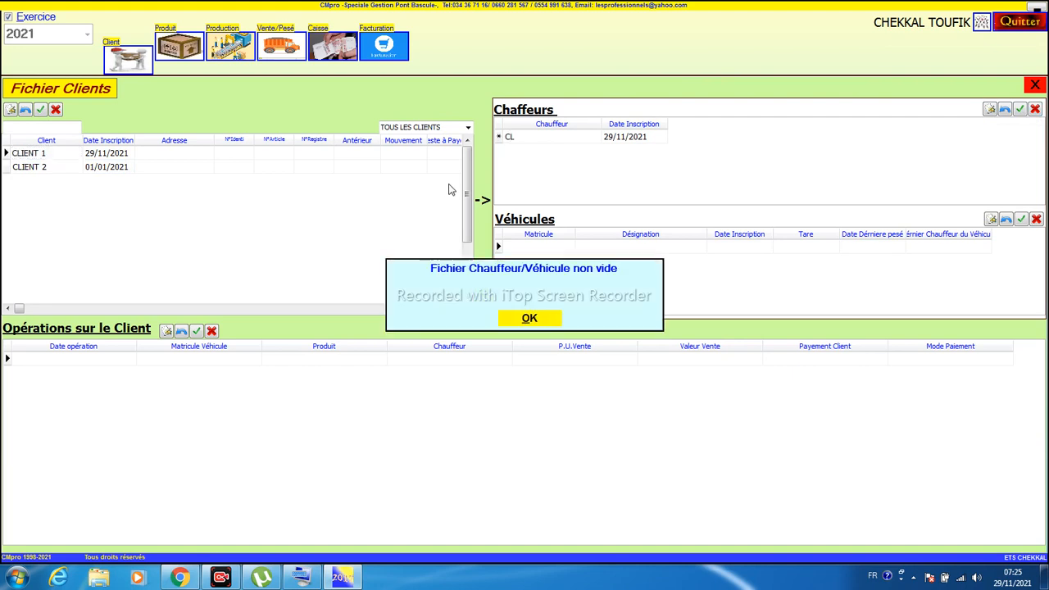
pyautogui.press('Return')
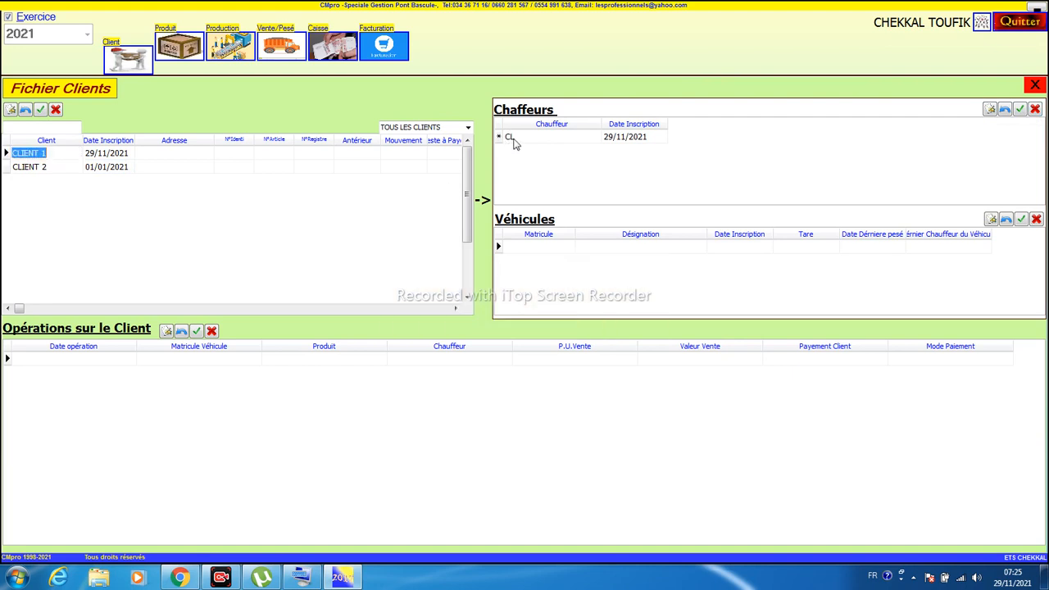
pyautogui.click(525, 141)
pyautogui.write('CLIENT1C')
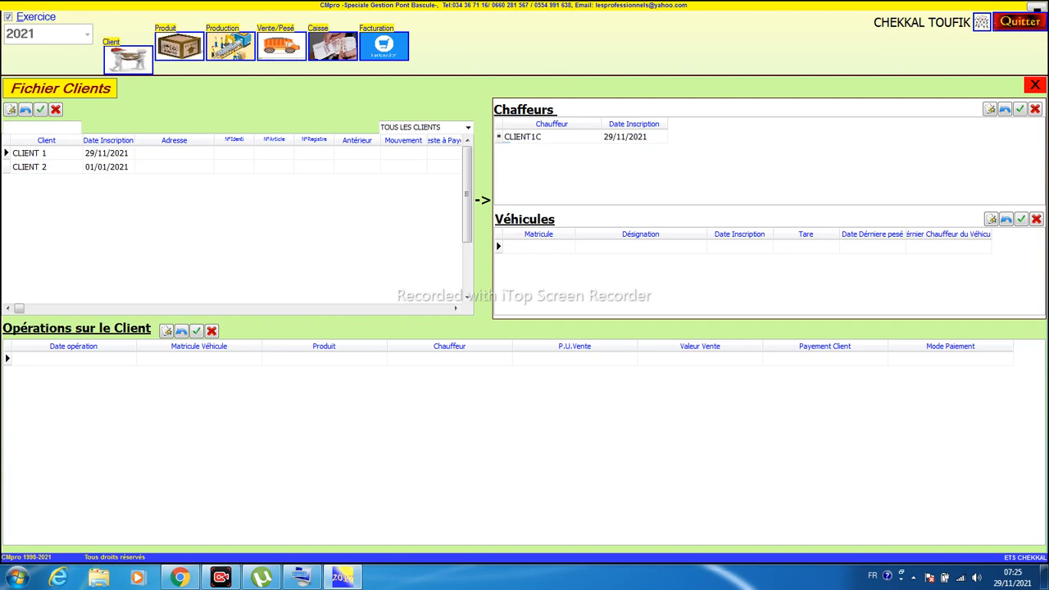
pyautogui.write('1')
pyautogui.press('Tab')
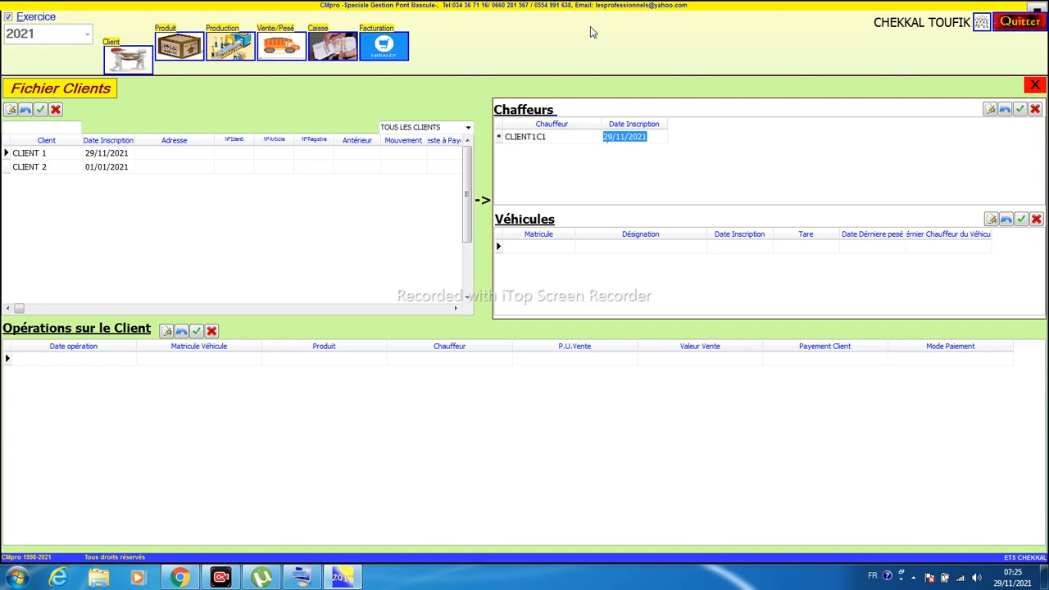
pyautogui.press('Return')
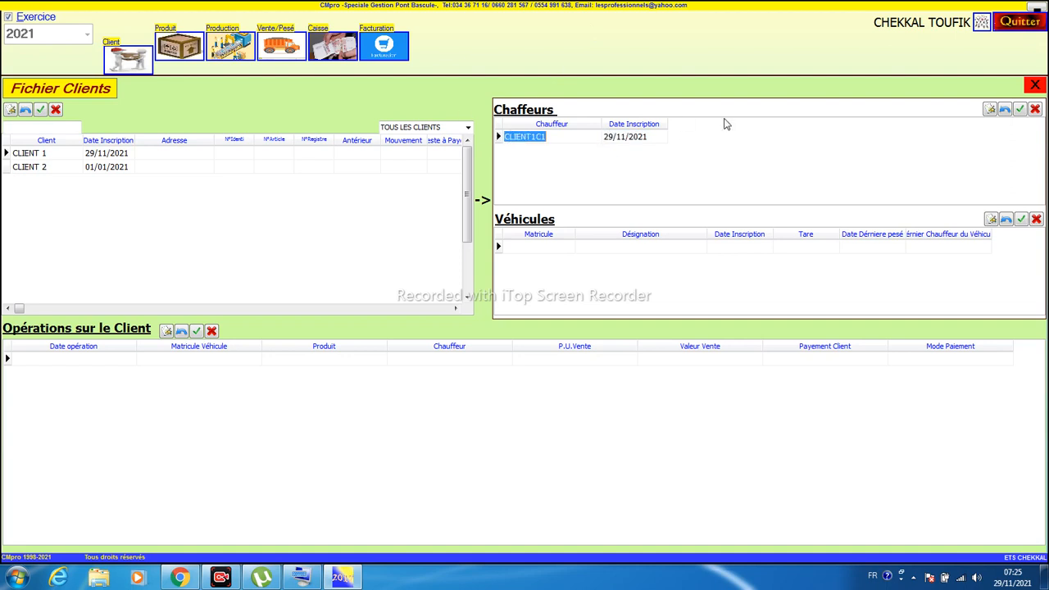
# Step: Add a second driver named CLIENT1C2 for CLIENT 1 and save it
pyautogui.click(989, 109)
pyautogui.click(550, 150)
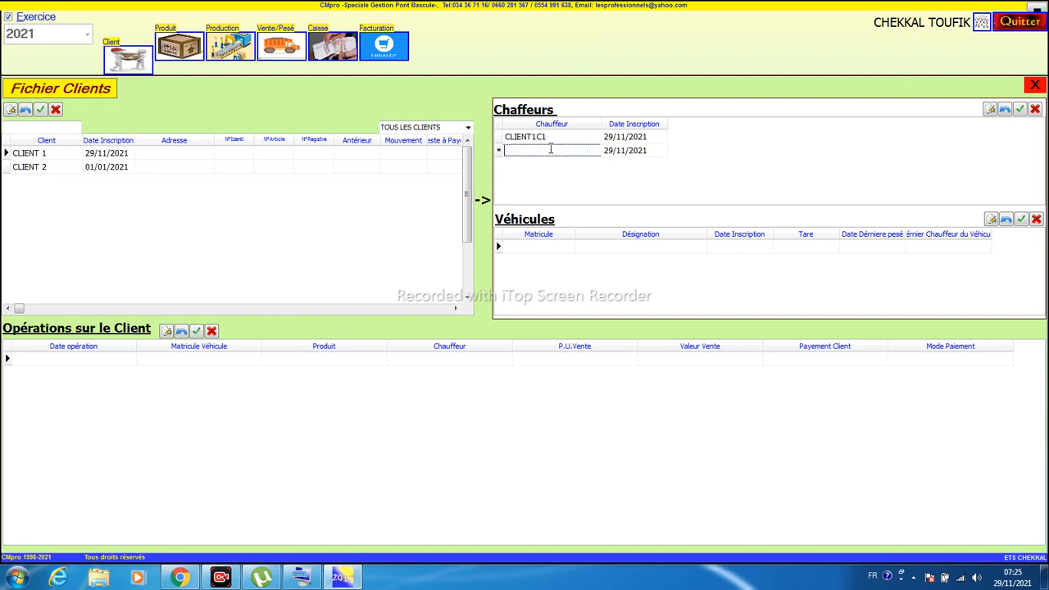
pyautogui.write('CLIENT1C2')
pyautogui.press('Return')
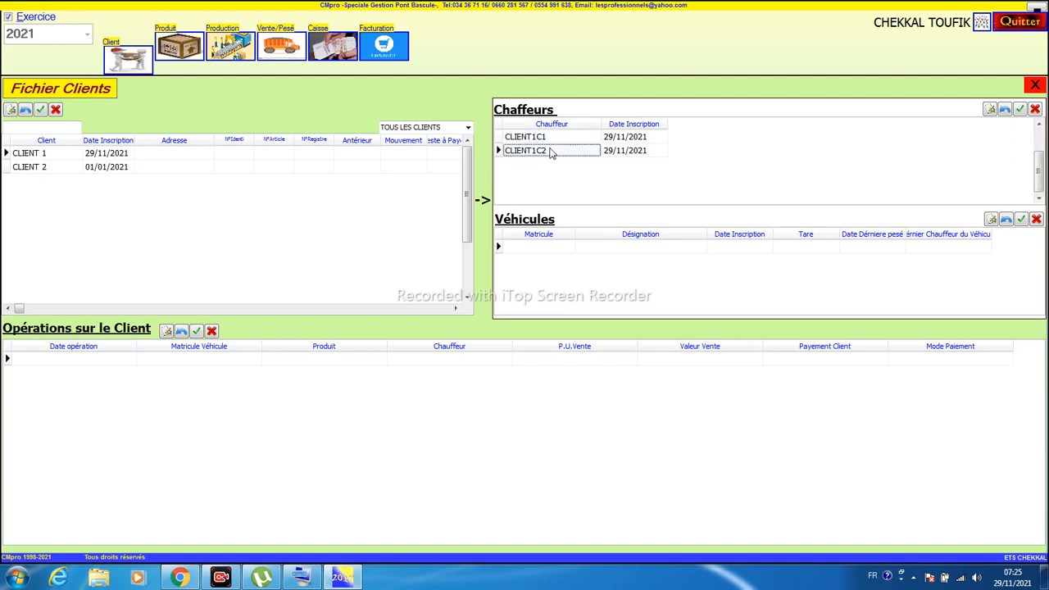
pyautogui.click(526, 246)
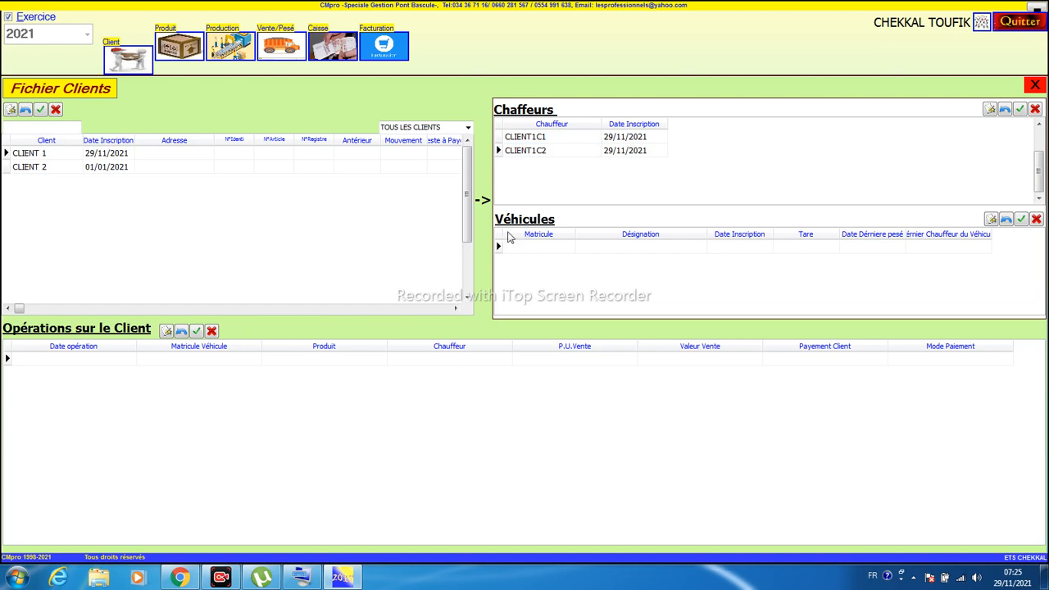
pyautogui.press('Return')
pyautogui.press('Return')
pyautogui.click(989, 218)
pyautogui.write('455')
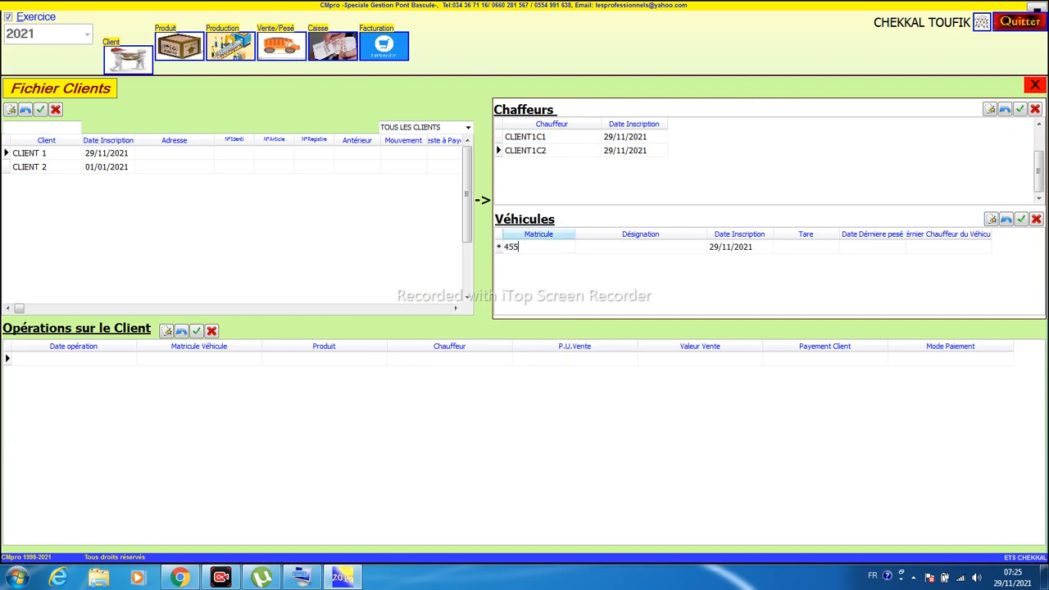
pyautogui.write('425-110-19')
pyautogui.press('Tab')
# Step: Enter VOLVO as the vehicle's designation, keep the default registration date, and save the row
pyautogui.write('VOLOV')
pyautogui.press('BackSpace')
pyautogui.press('BackSpace')
pyautogui.write('VO')
pyautogui.press('Tab')
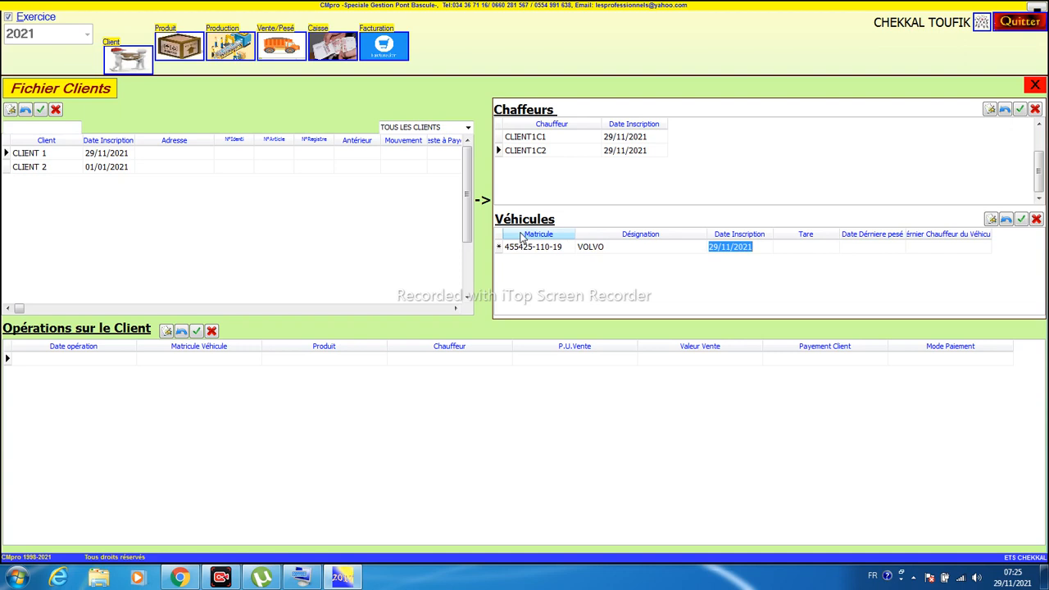
pyautogui.press('Tab')
pyautogui.press('Tab')
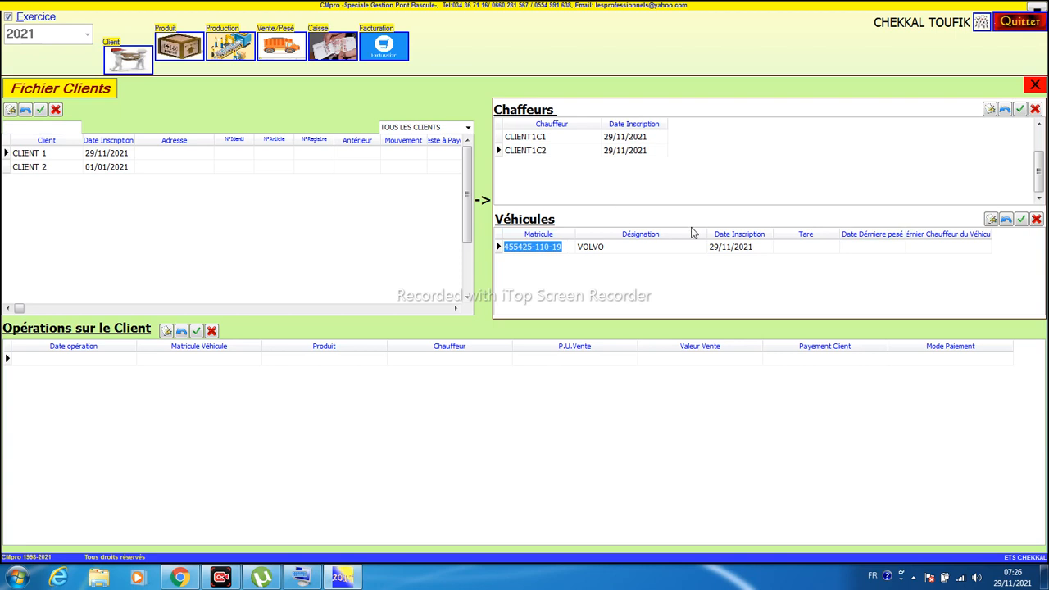
pyautogui.click(991, 219)
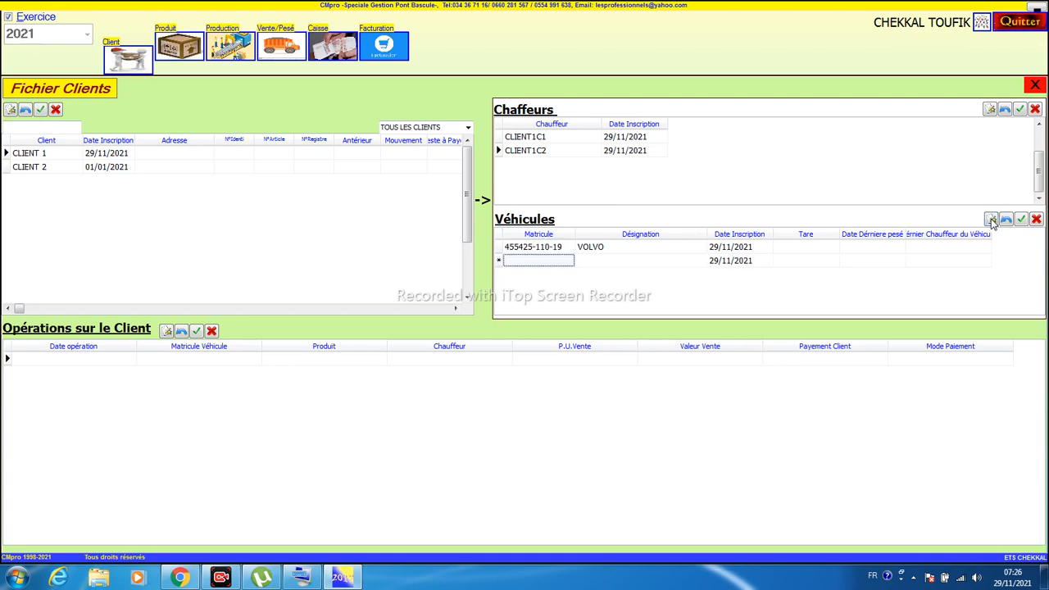
pyautogui.write('69544-115-10')
pyautogui.press('Tab')
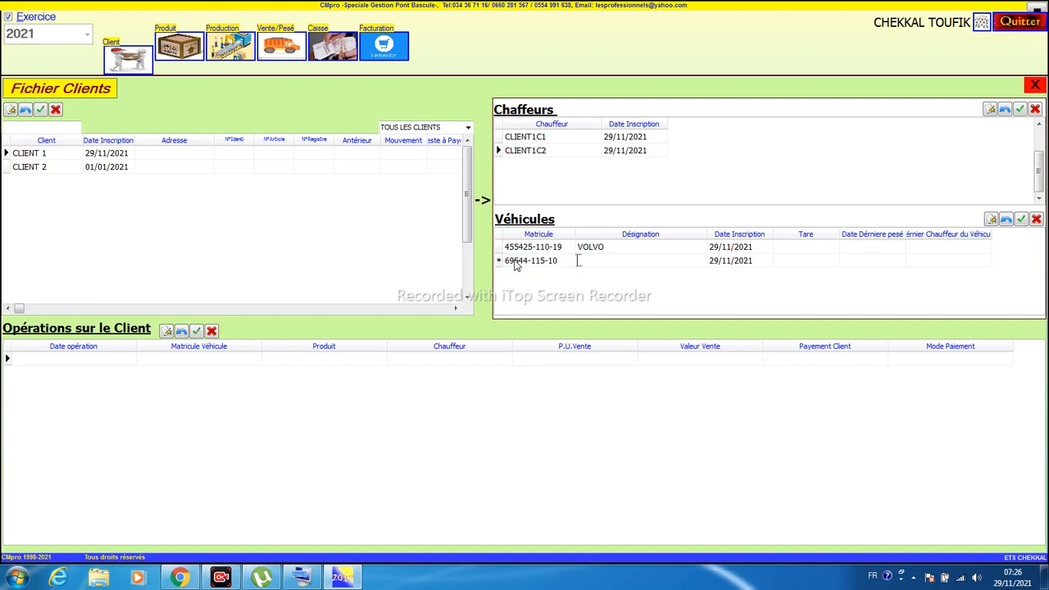
pyautogui.write('RENAUL')
pyautogui.press('Tab')
pyautogui.press('Tab')
pyautogui.press('Tab')
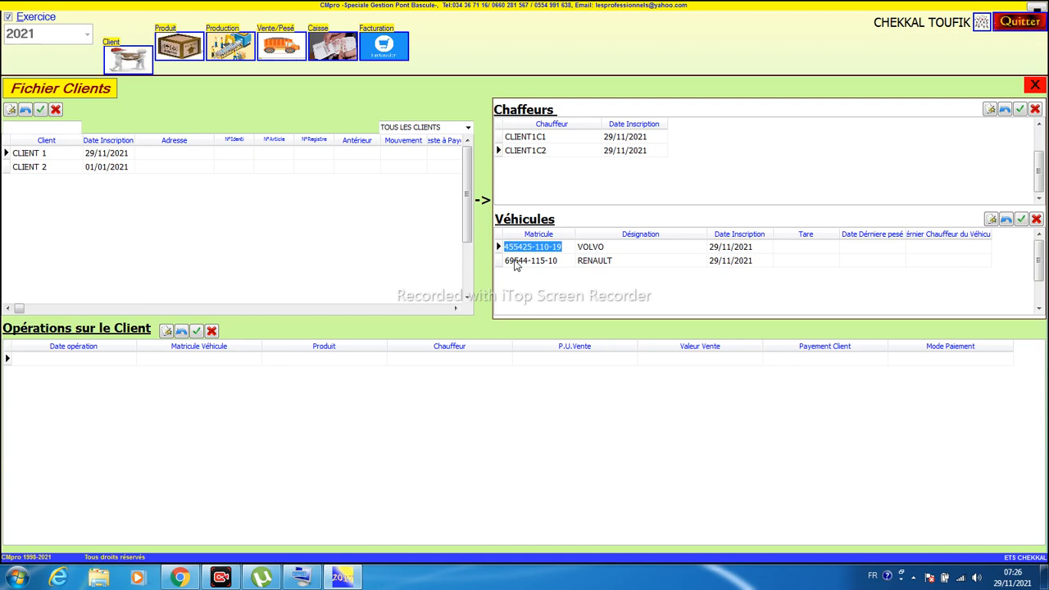
# Step: Select CLIENT 2 in the client table and add a driver named CLIENT2C1
pyautogui.click(41, 169)
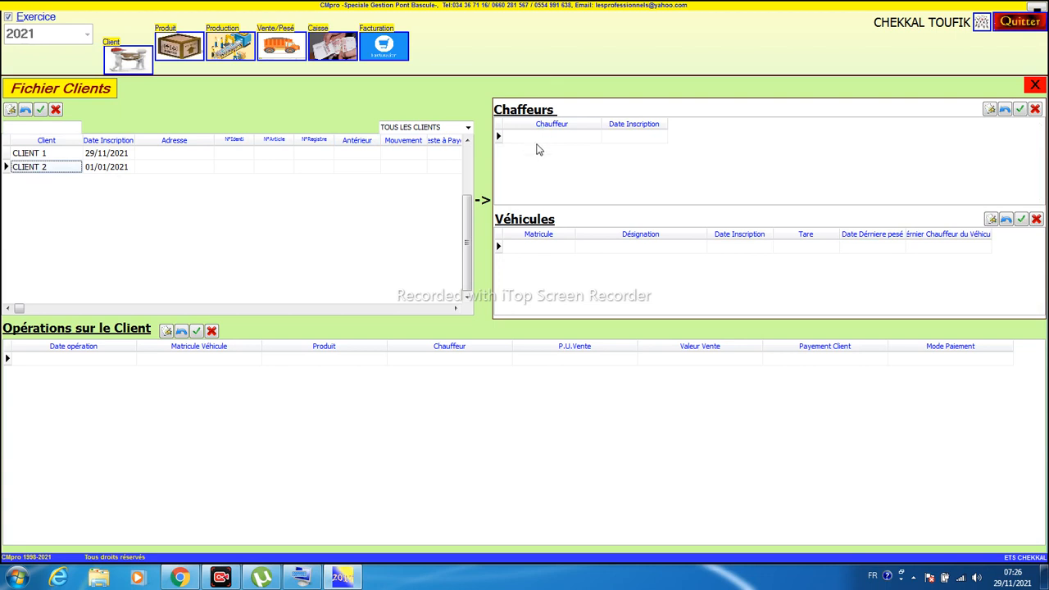
pyautogui.click(39, 156)
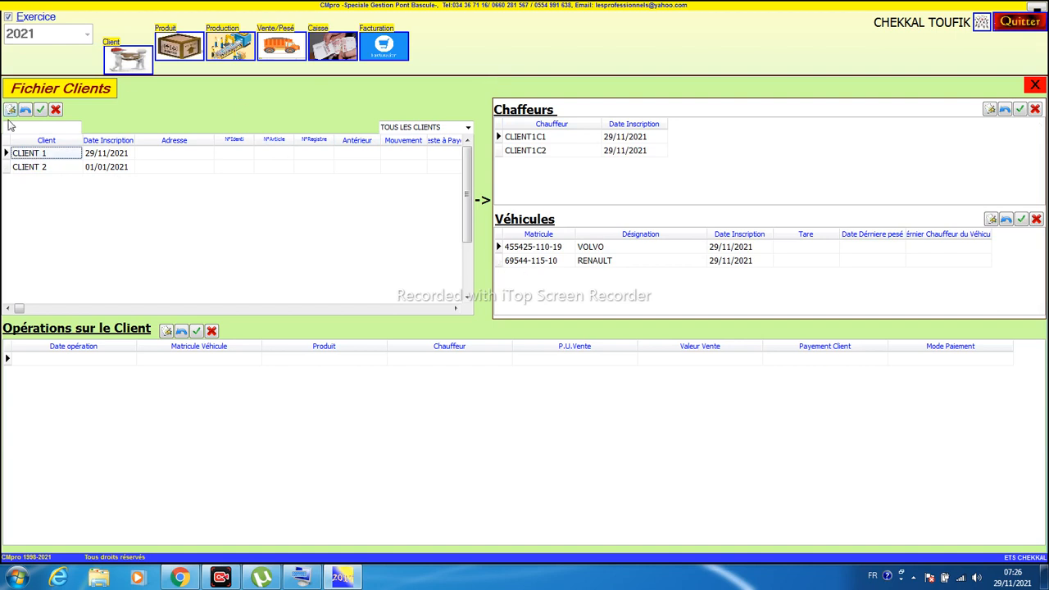
pyautogui.click(58, 171)
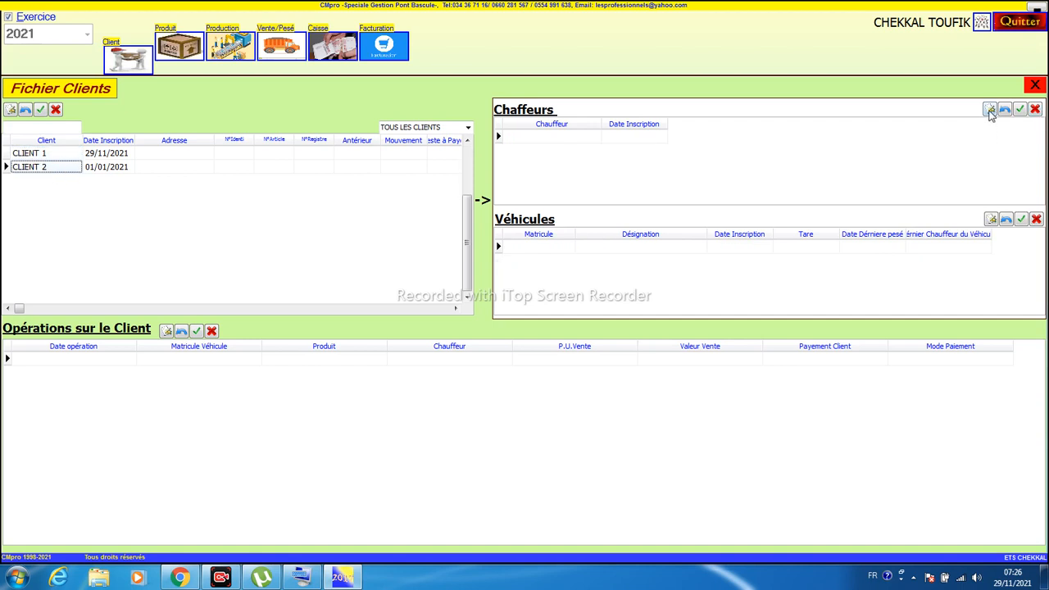
pyautogui.click(990, 109)
pyautogui.click(530, 138)
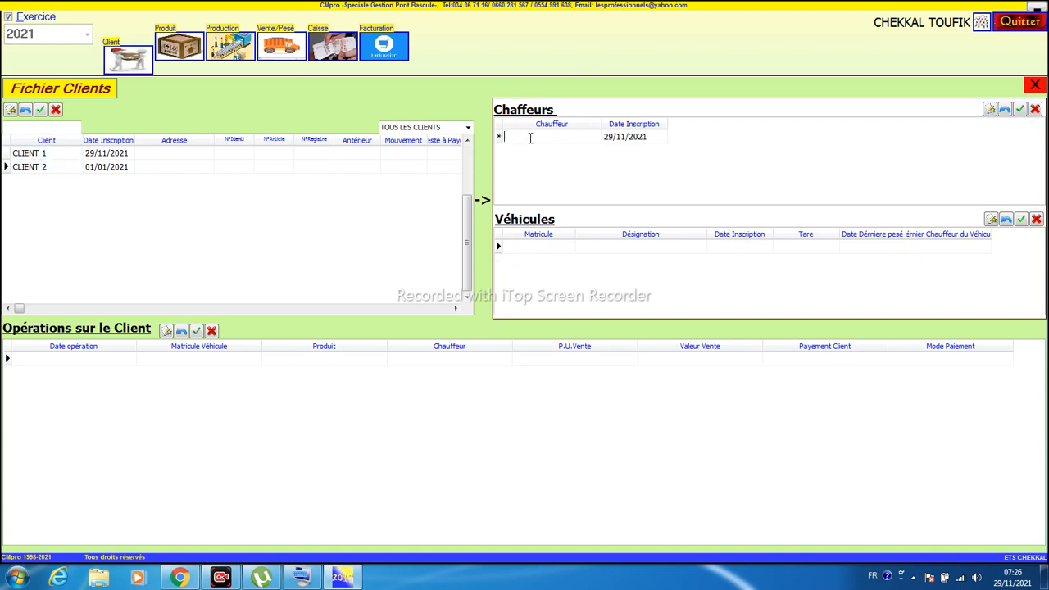
pyautogui.write('CLIENT2C1')
pyautogui.press('Tab')
pyautogui.click(530, 140)
pyautogui.click(519, 257)
pyautogui.click(521, 249)
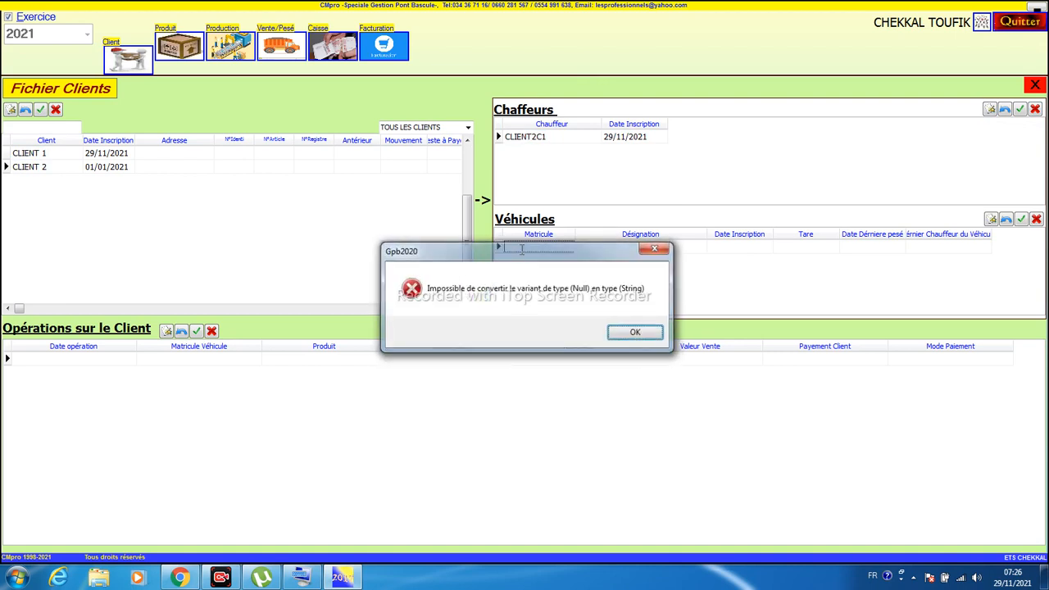
pyautogui.press('Return')
pyautogui.click(991, 219)
pyautogui.write('475877')
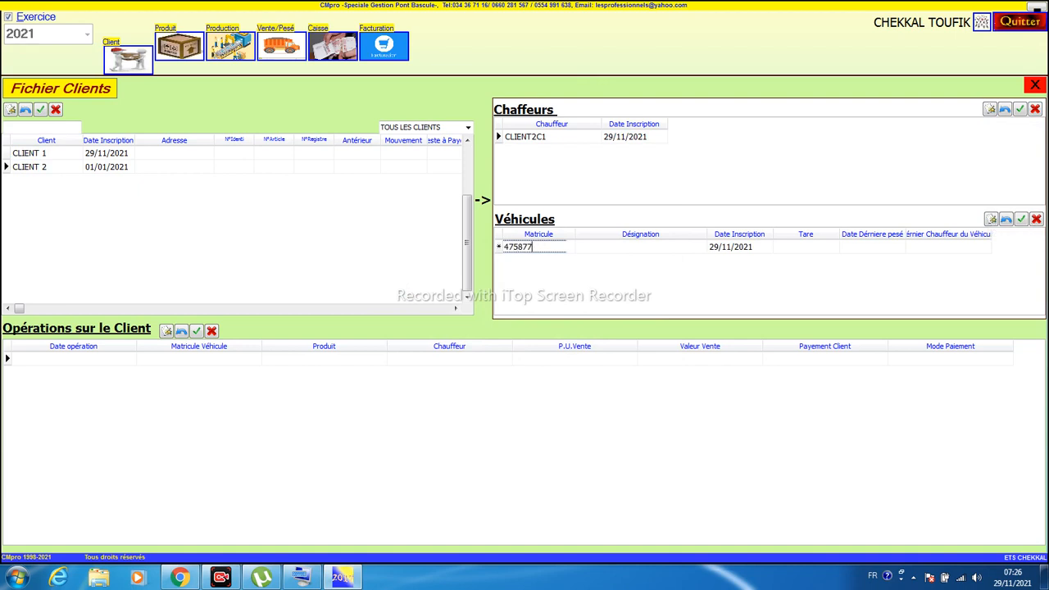
pyautogui.write('-1114-06')
pyautogui.press('Tab')
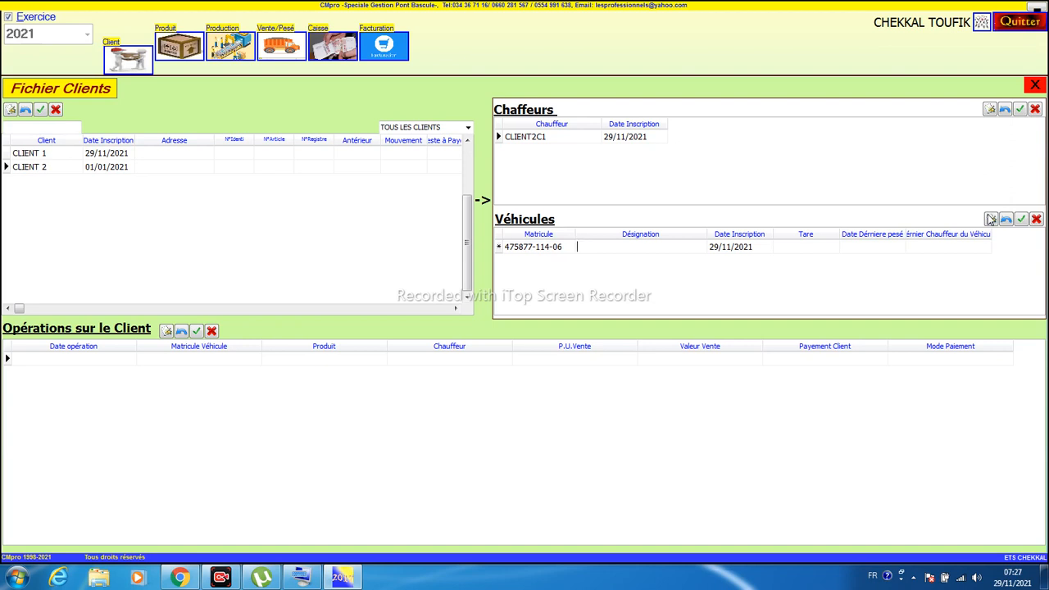
# Step: Enter HYNDAIA as the designation of CLIENT 2's vehicle
pyautogui.write('HYD')
pyautogui.press('Tab')
pyautogui.press('Tab')
pyautogui.click(587, 247)
pyautogui.doubleClick(588, 247)
pyautogui.click(588, 247)
pyautogui.write('NDAIA')
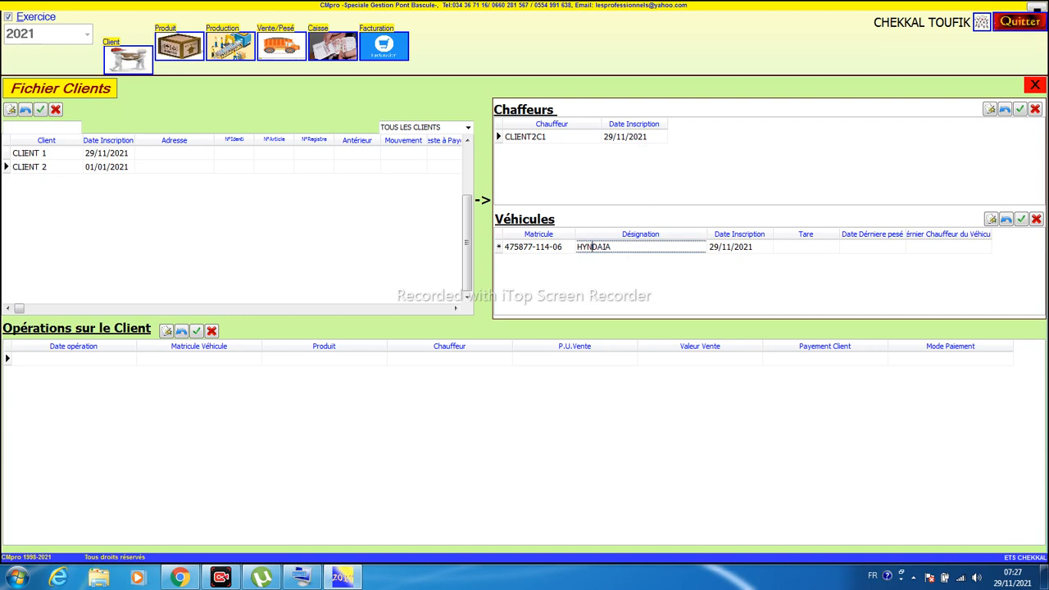
# Step: Correct the designation of CLIENT 2's vehicle to HYNDAI and save the vehicle row
pyautogui.press('BackSpace')
pyautogui.press('Return')
pyautogui.press('Return')
pyautogui.press('Return')
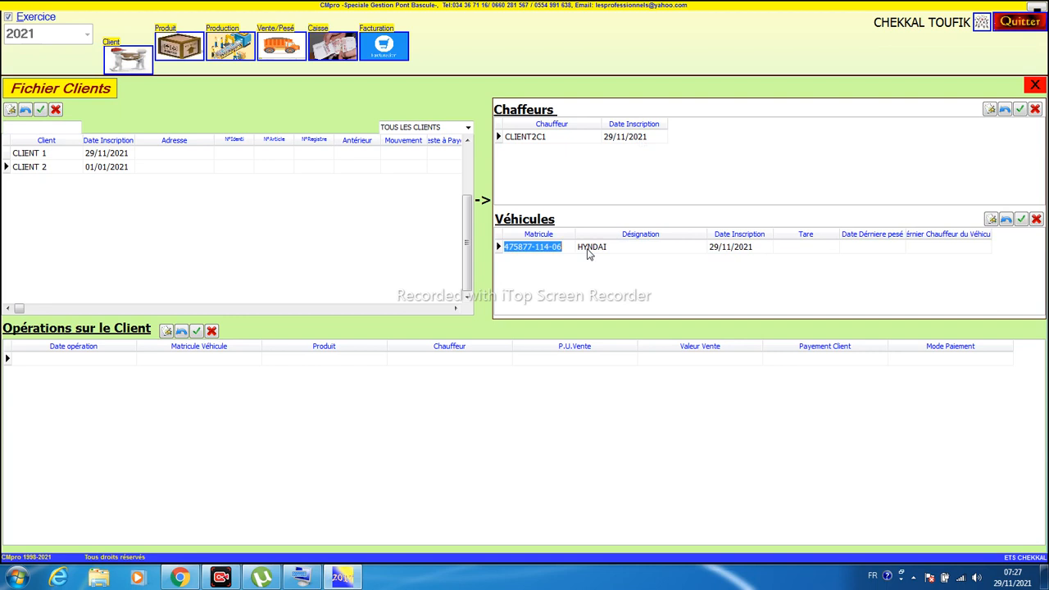
pyautogui.click(87, 407)
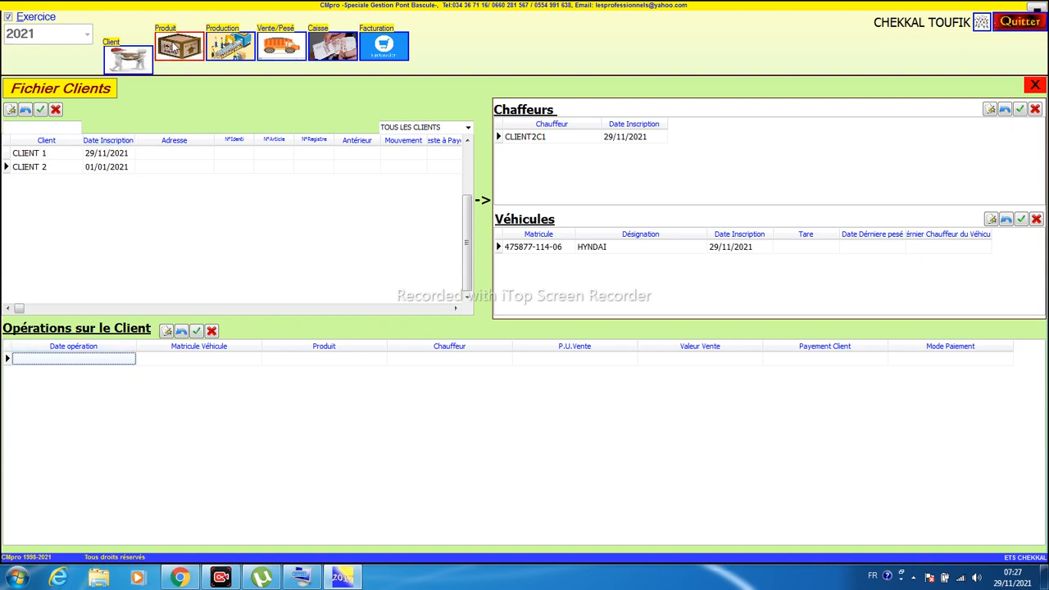
# Step: Add the product GRAVIER 15/25 to the product file with a sale price of 150 per kg
pyautogui.click(173, 49)
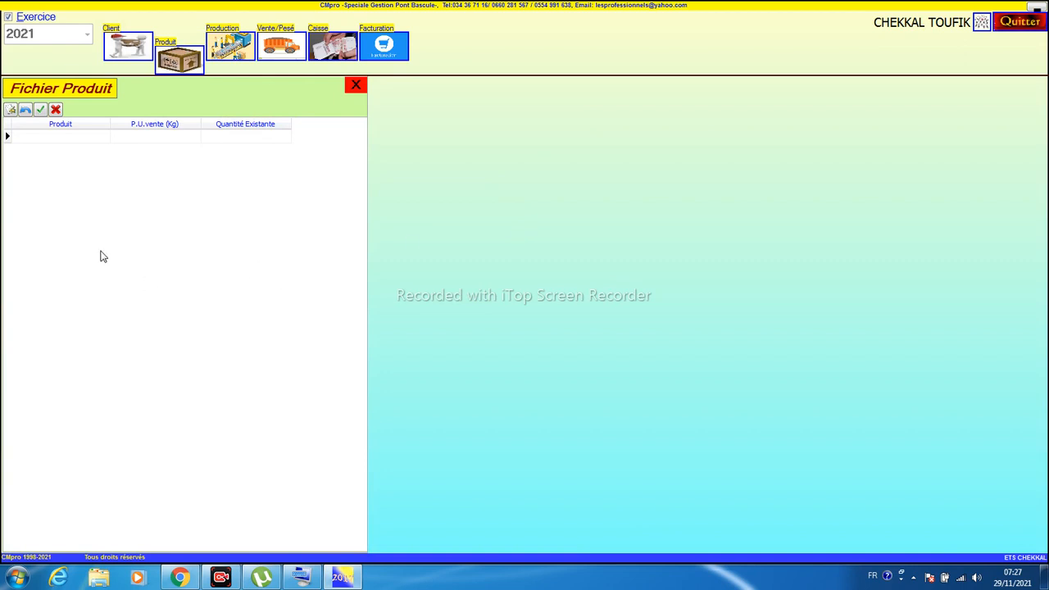
pyautogui.click(10, 109)
pyautogui.write('GRAVIER 15/25')
pyautogui.press('Tab')
pyautogui.write('150')
pyautogui.press('Return')
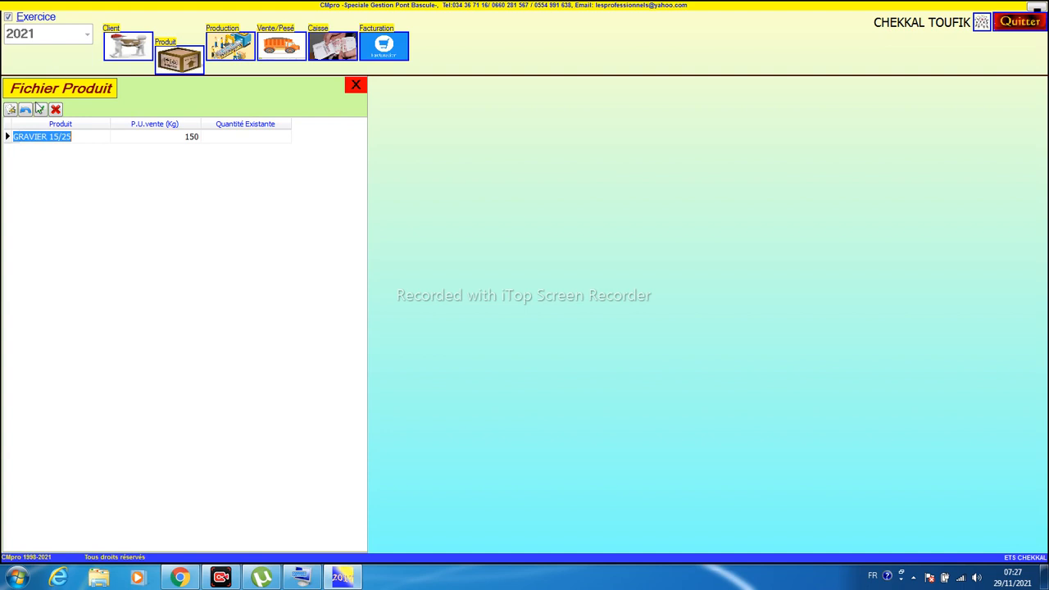
pyautogui.click(241, 137)
pyautogui.click(239, 136)
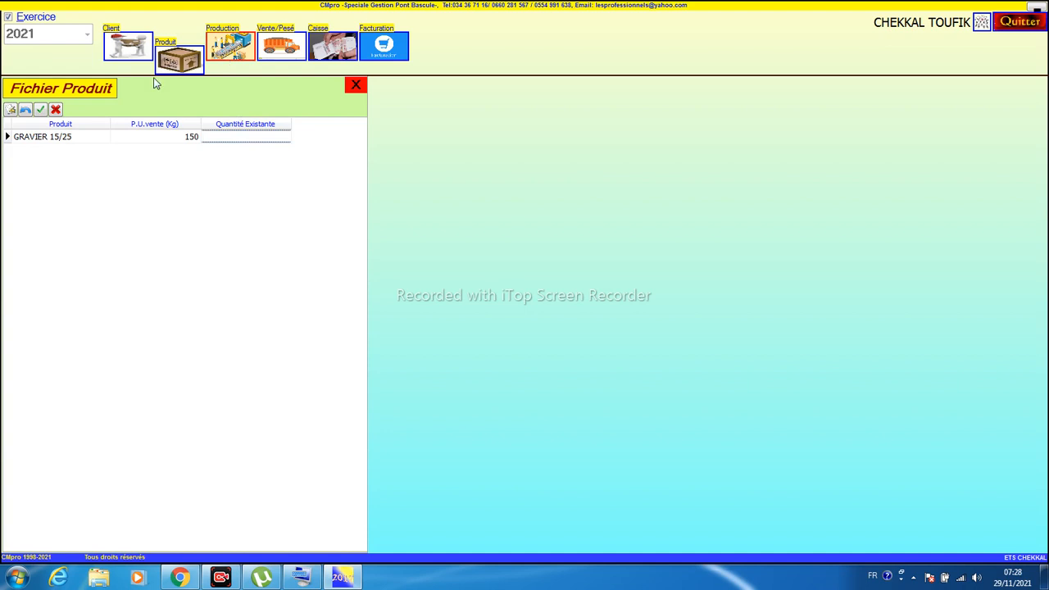
# Step: Add a second product named SABLE CARRIERE with a sale price of 200 per kg
pyautogui.click(10, 109)
pyautogui.click(31, 150)
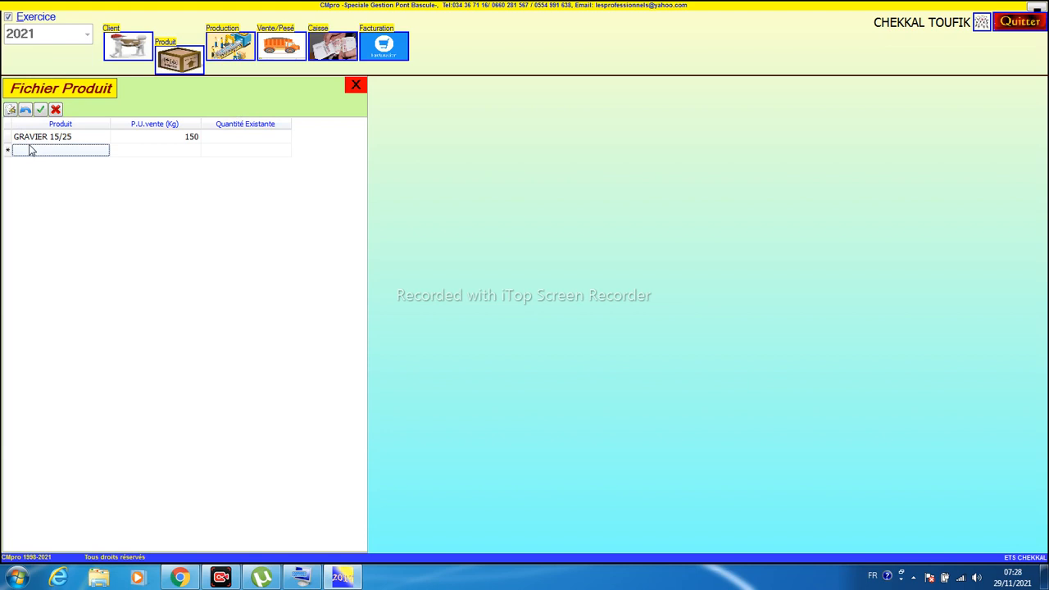
pyautogui.write('SABLE CARRIERE')
pyautogui.press('Tab')
pyautogui.write('200')
pyautogui.press('Return')
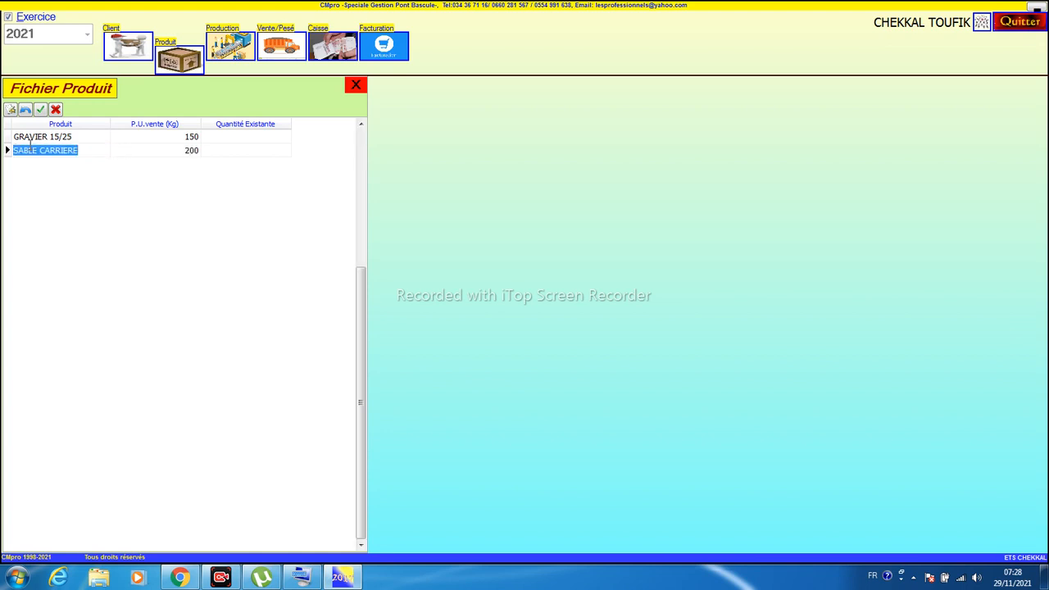
# Step: Insert a new entry in the production records and choose GRAVIER 15/25 as its product
pyautogui.click(239, 43)
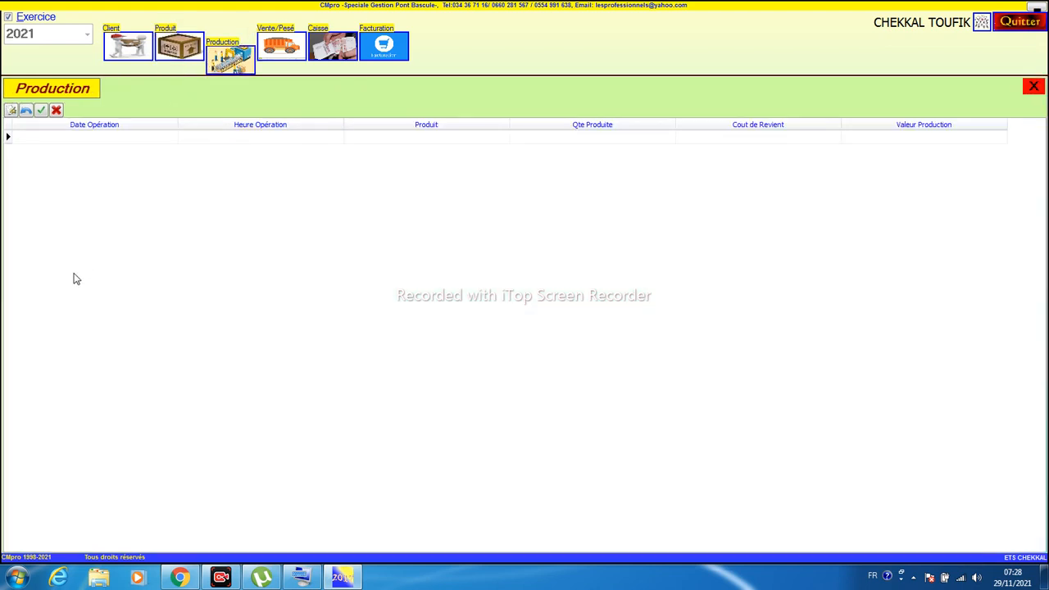
pyautogui.click(11, 110)
pyautogui.click(197, 140)
pyautogui.click(120, 139)
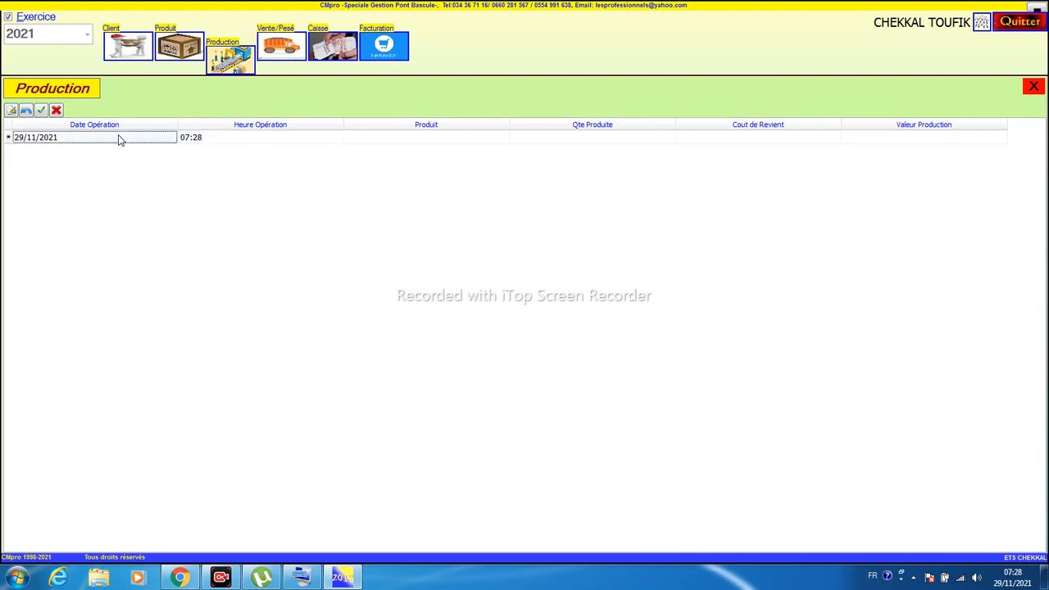
pyautogui.click(479, 141)
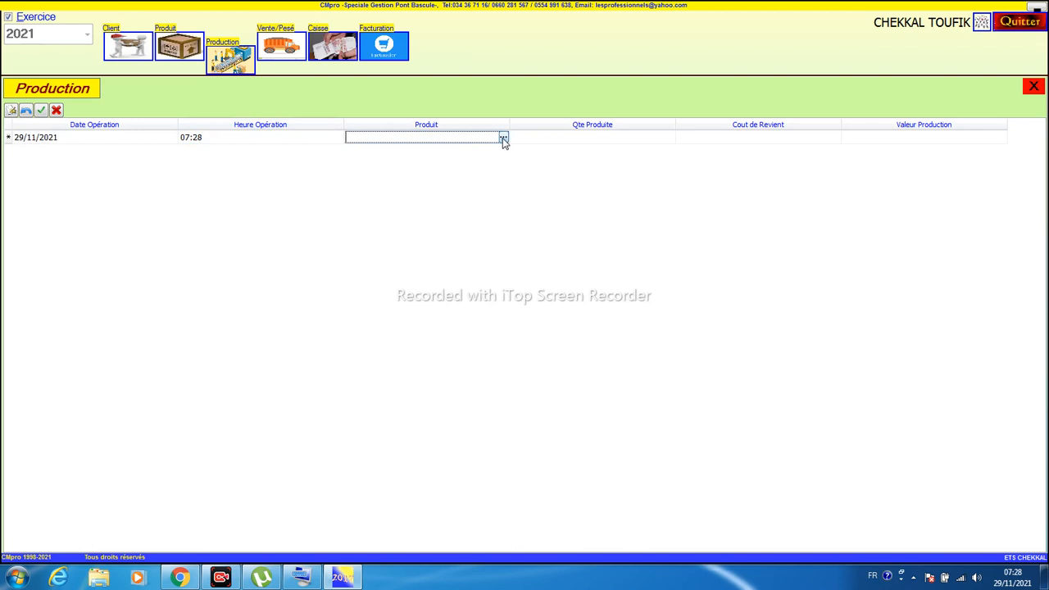
pyautogui.click(503, 140)
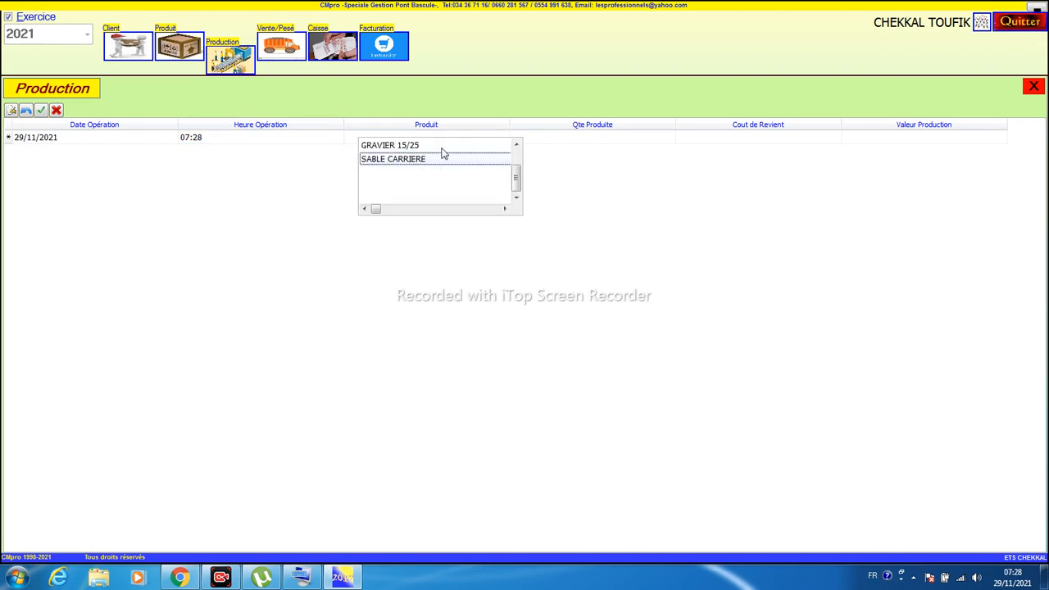
pyautogui.click(442, 147)
pyautogui.click(443, 148)
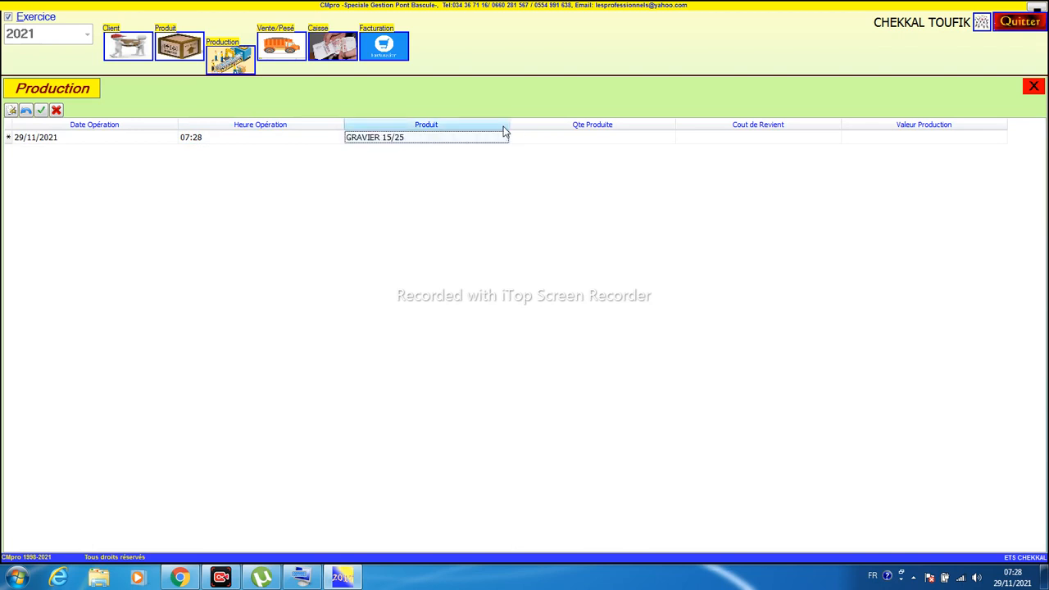
# Step: Enter a produced quantity of 14500 and a cost price of 150 for GRAVIER 15/25, and save the entry
pyautogui.click(574, 146)
pyautogui.write('14500')
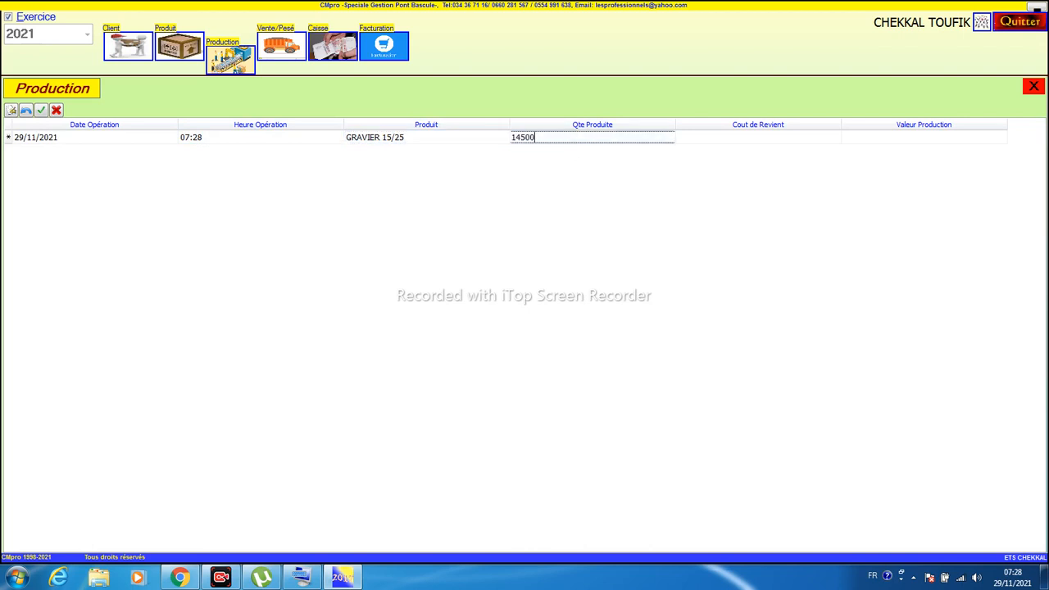
pyautogui.press('Return')
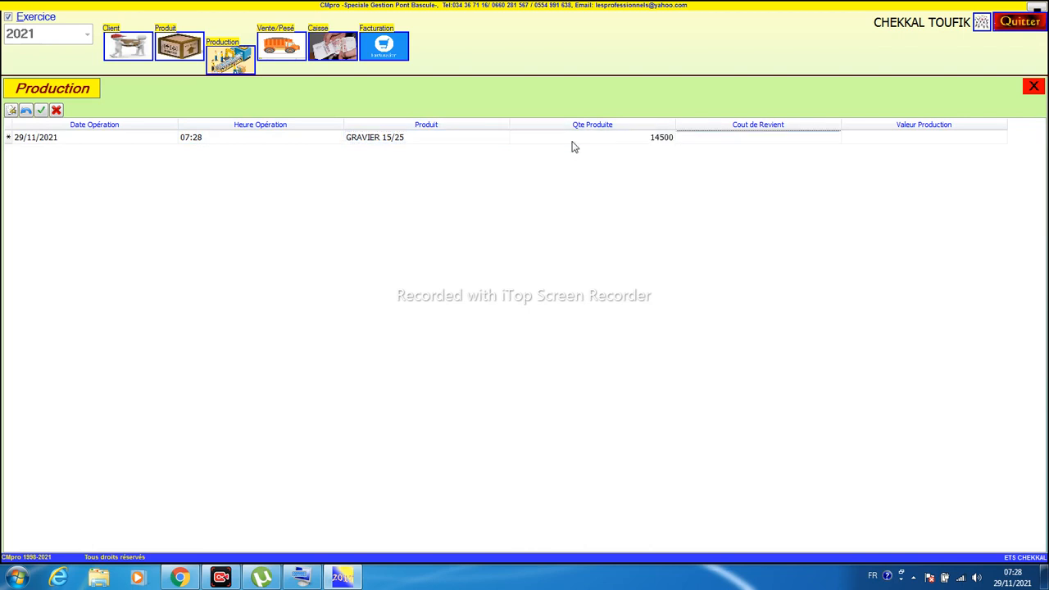
pyautogui.write('150')
pyautogui.press('Return')
pyautogui.press('Return')
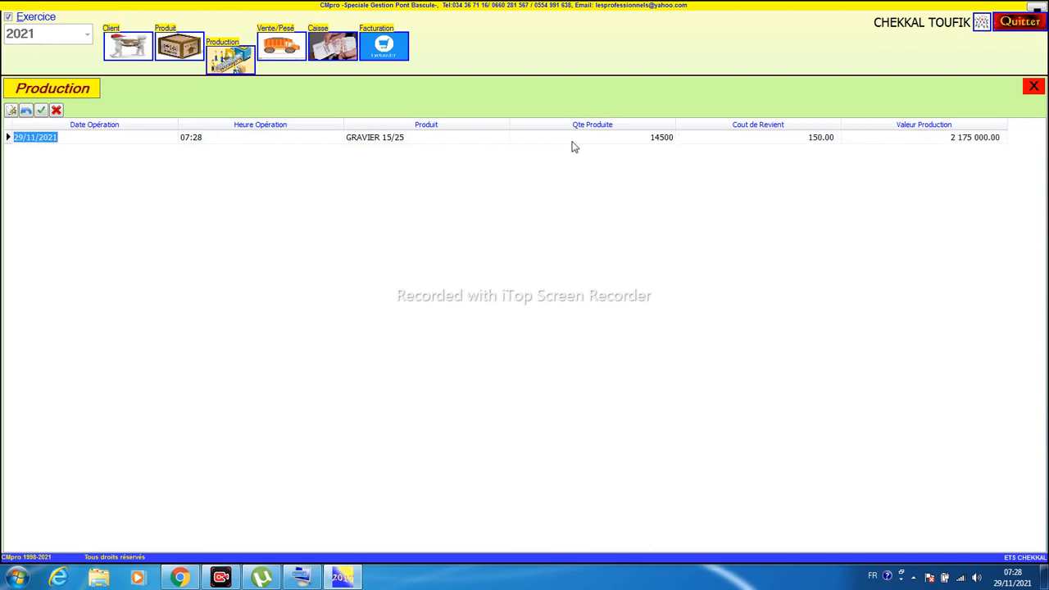
# Step: Insert a second production entry dated 19/11/2021 with SABLE CARRIERE as its product
pyautogui.click(11, 112)
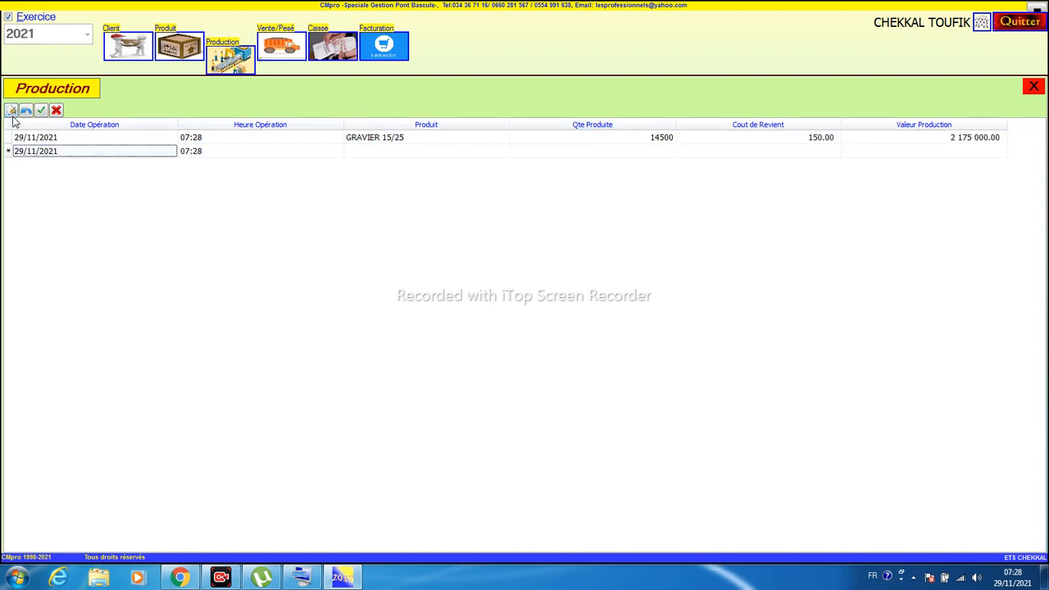
pyautogui.click(23, 156)
pyautogui.moveTo(22, 154); pyautogui.dragTo(6, 154)
pyautogui.write('1')
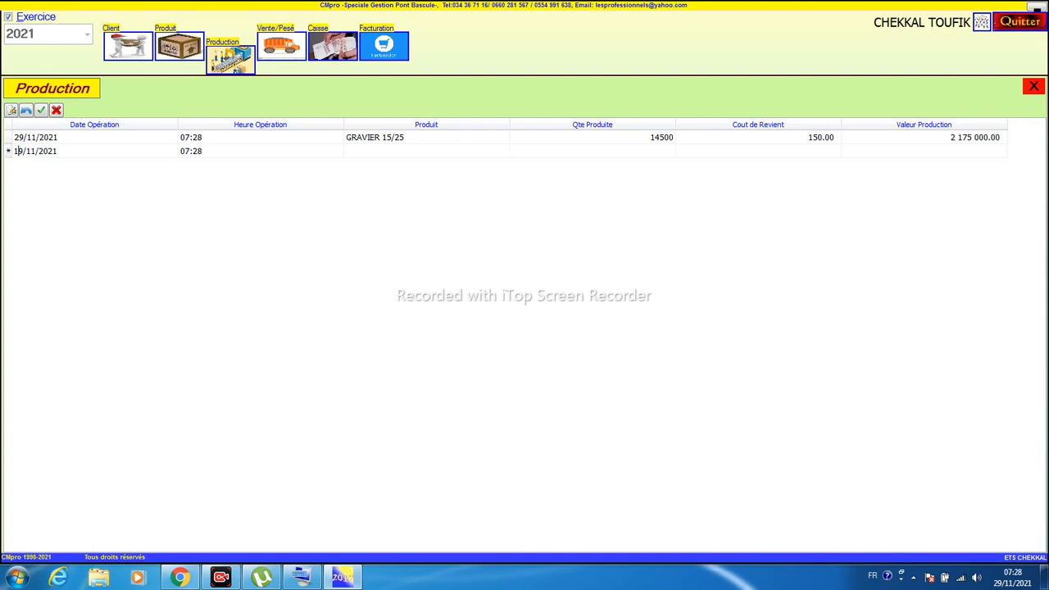
pyautogui.click(356, 152)
pyautogui.click(414, 161)
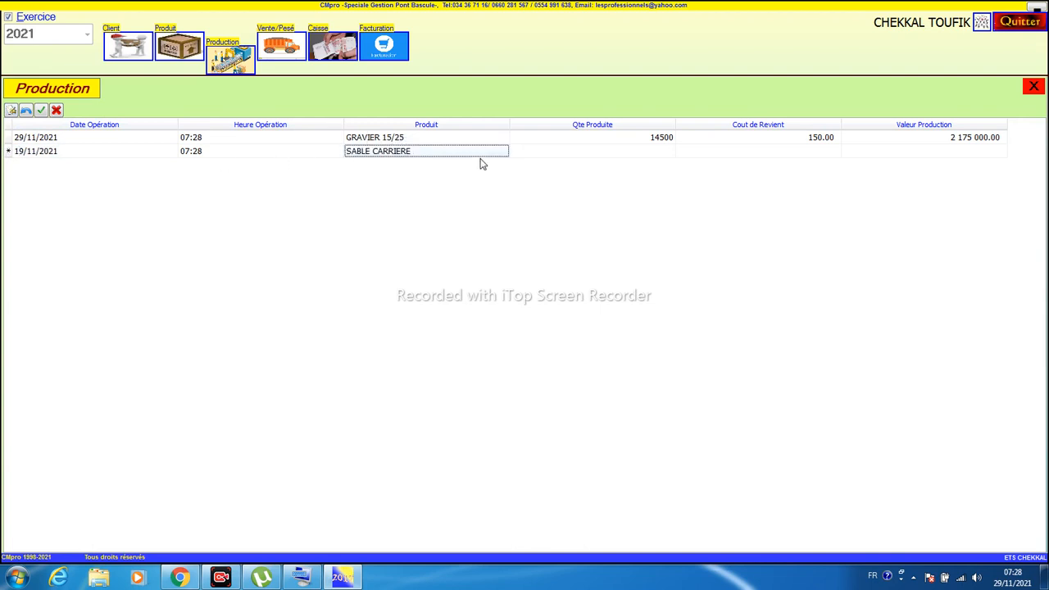
# Step: Set the SABLE CARRIERE entry's produced quantity to 25000 and cost price to 190, and save it
pyautogui.click(655, 154)
pyautogui.write('25000')
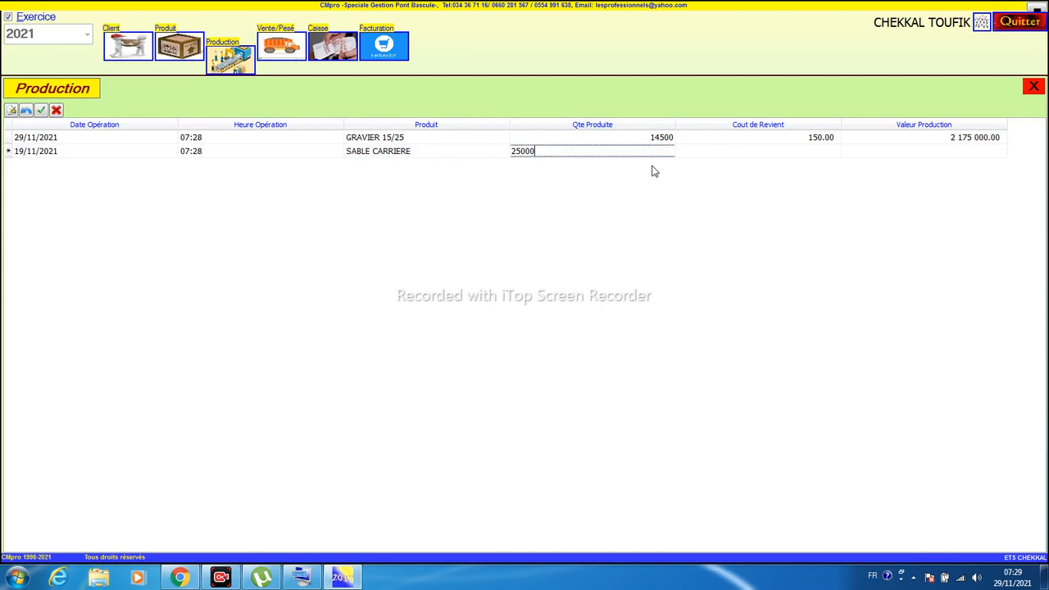
pyautogui.click(756, 157)
pyautogui.write('190')
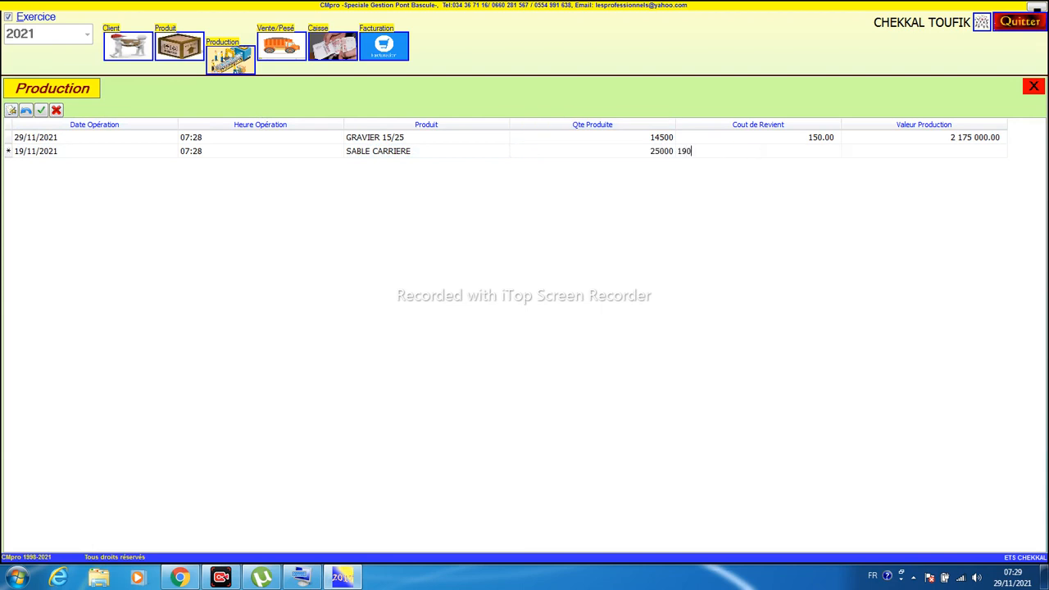
pyautogui.click(40, 109)
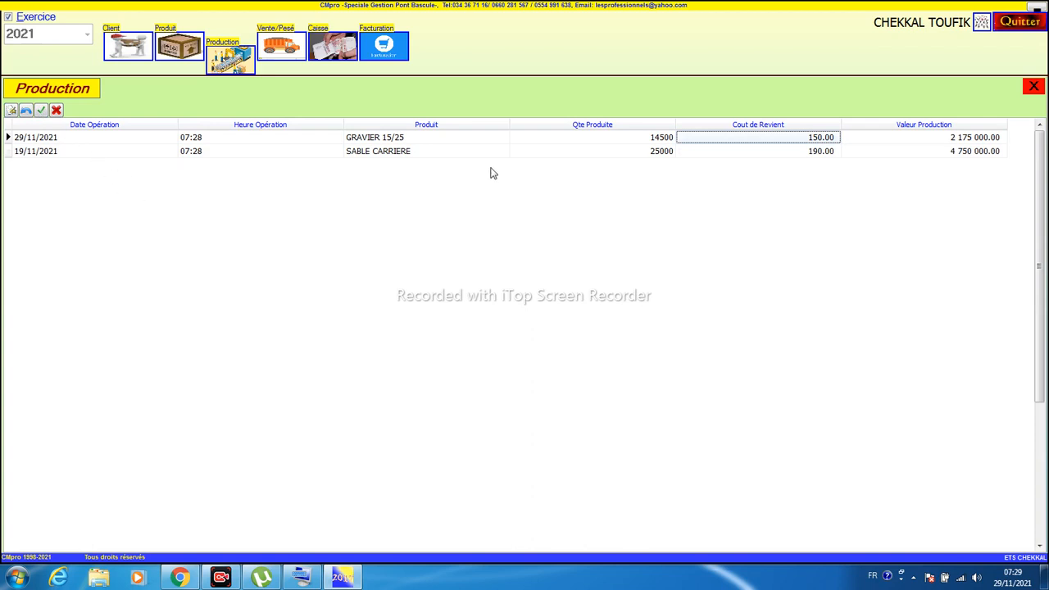
# Step: Compare the produced quantities of both production entries with the existing quantities in the product file
pyautogui.click(398, 142)
pyautogui.click(402, 151)
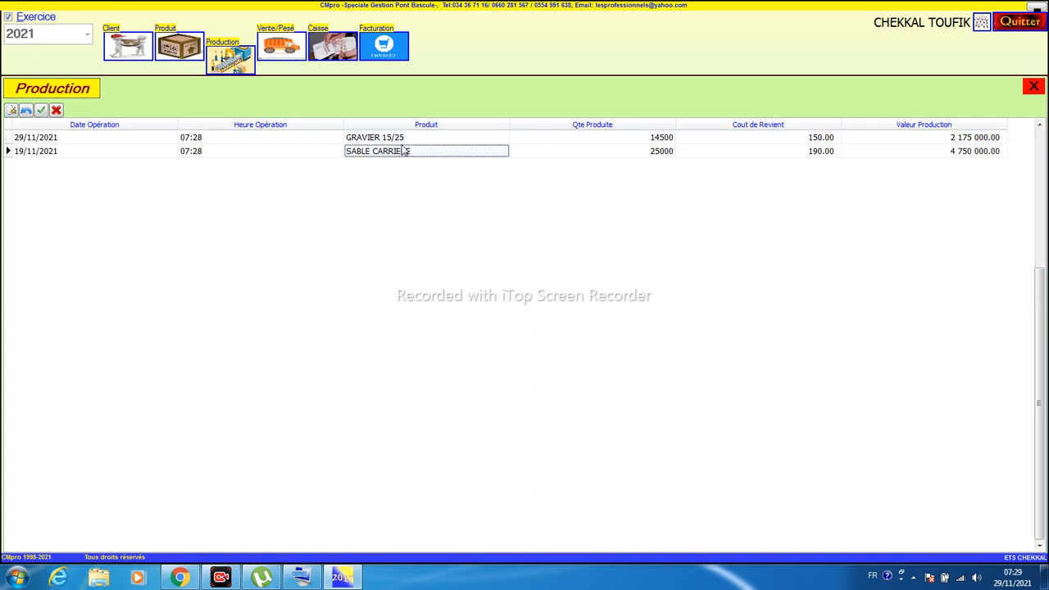
pyautogui.click(411, 138)
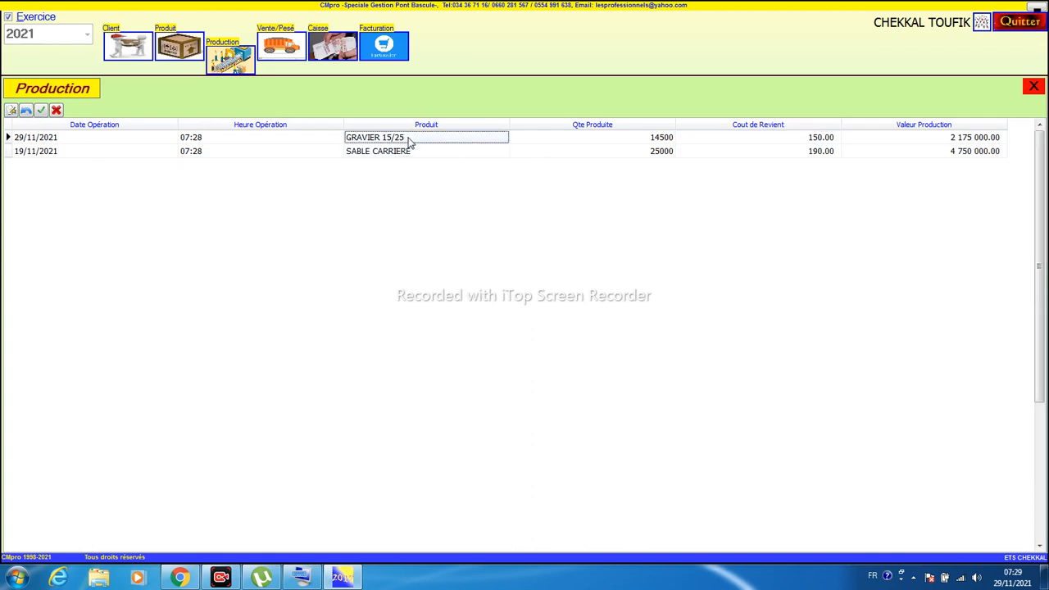
pyautogui.click(172, 51)
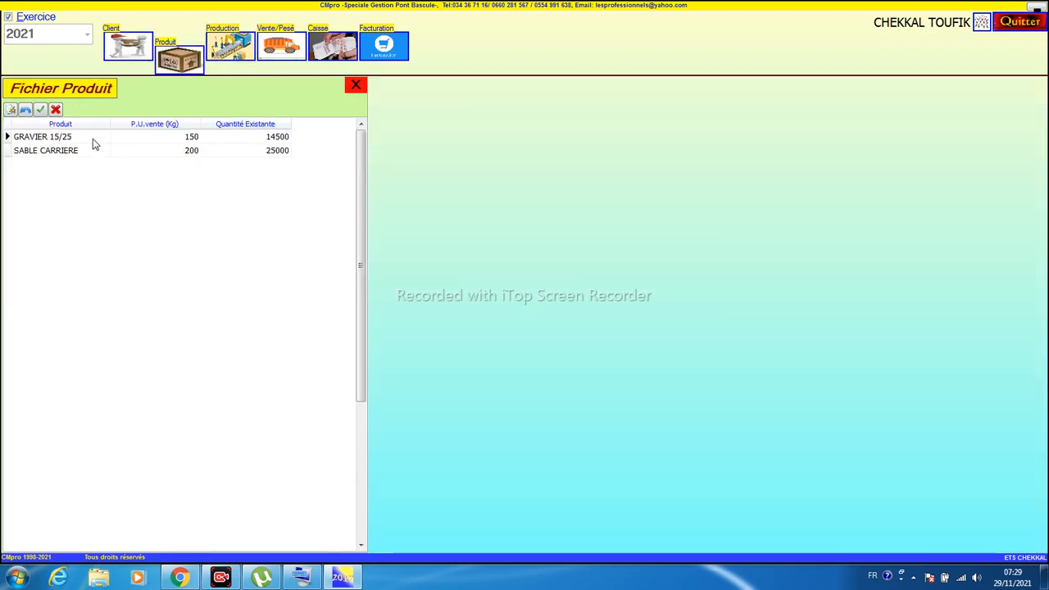
pyautogui.click(260, 139)
pyautogui.click(262, 150)
pyautogui.click(263, 138)
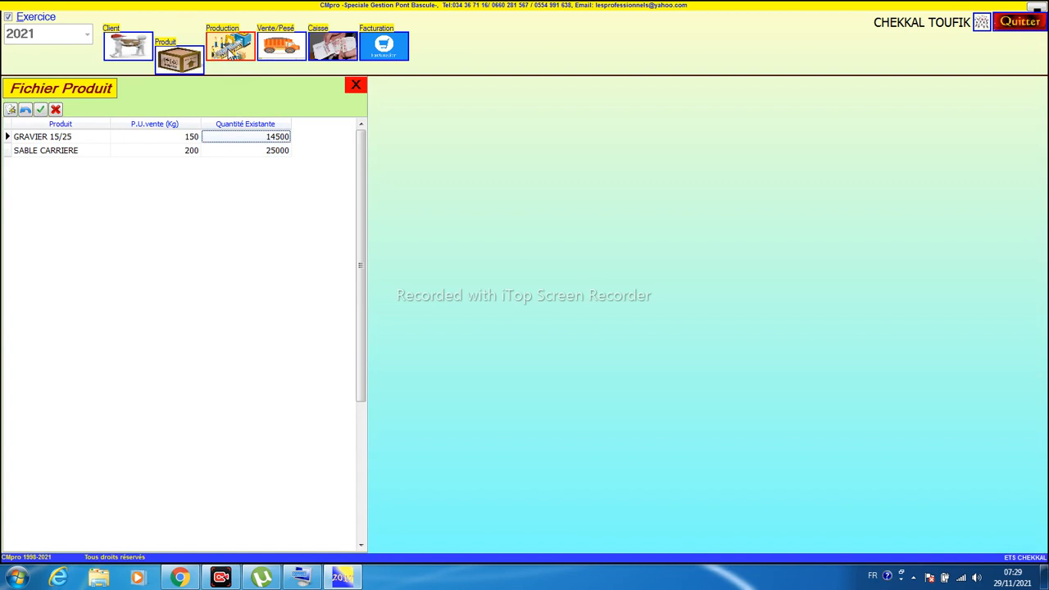
pyautogui.click(231, 51)
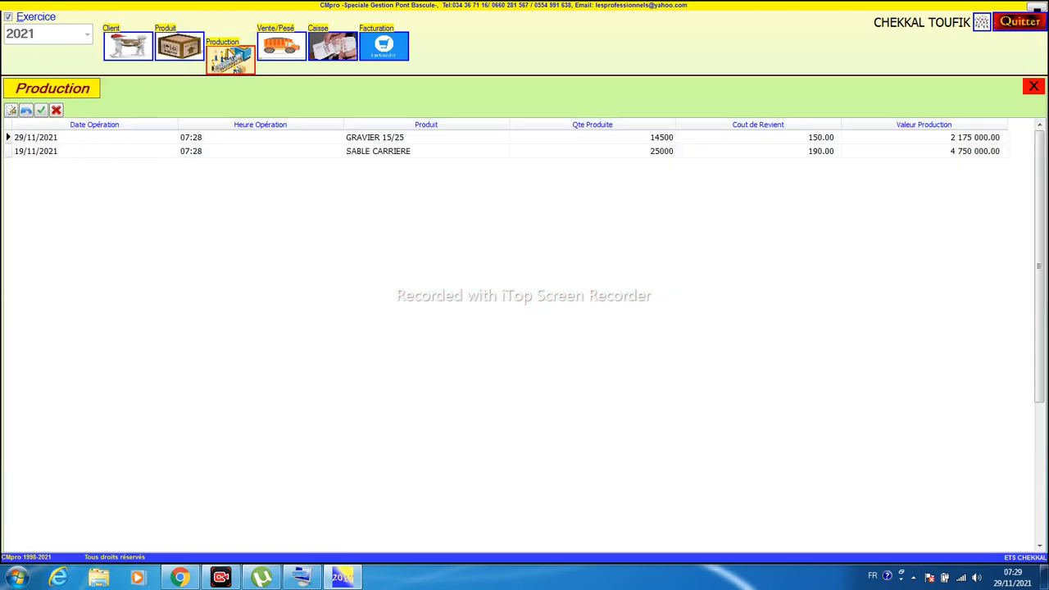
pyautogui.click(663, 140)
pyautogui.click(664, 151)
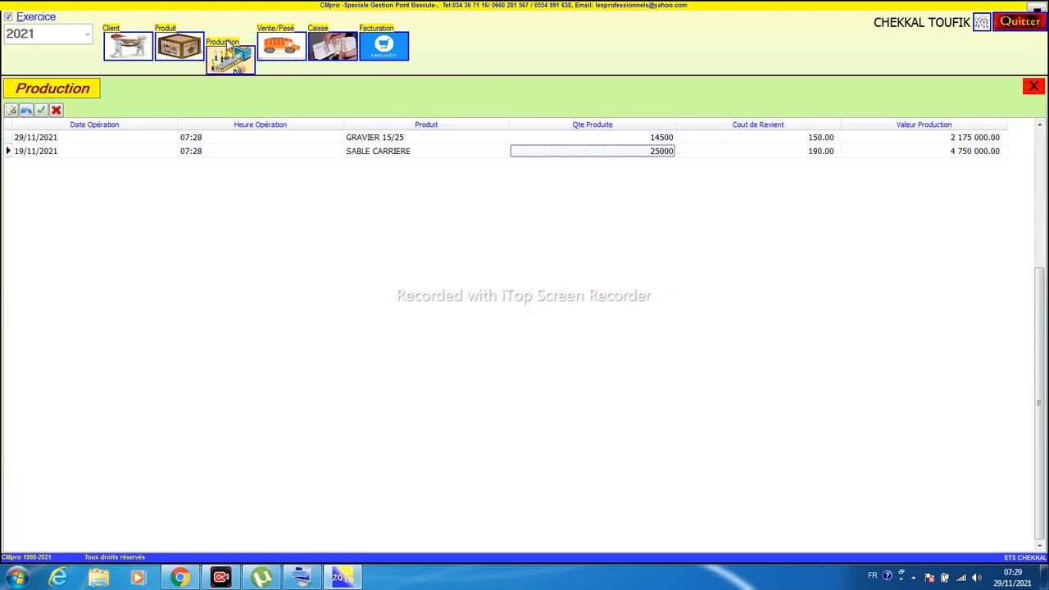
pyautogui.click(180, 49)
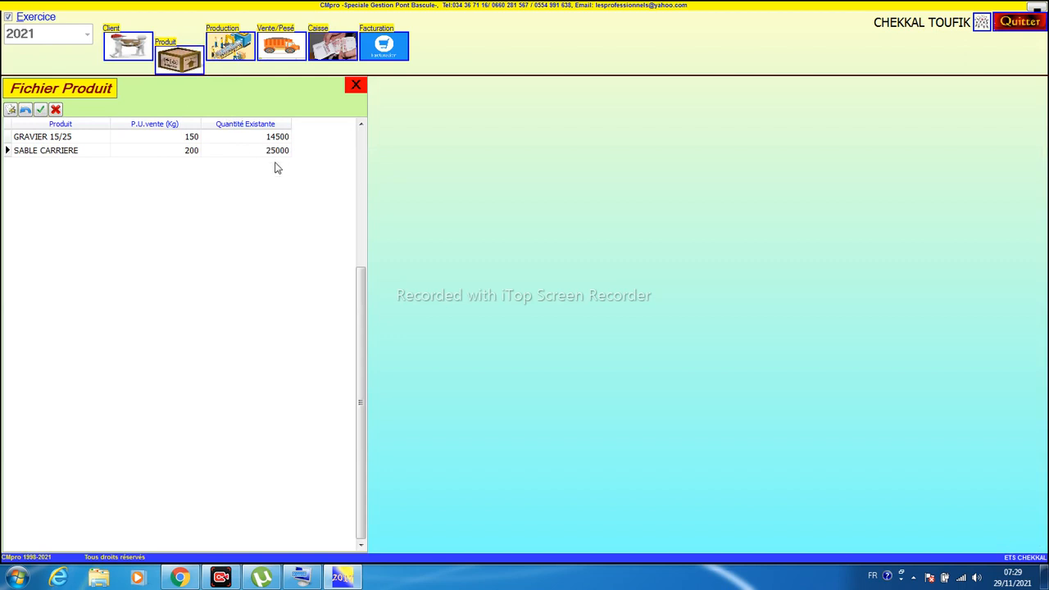
pyautogui.click(253, 139)
pyautogui.click(261, 151)
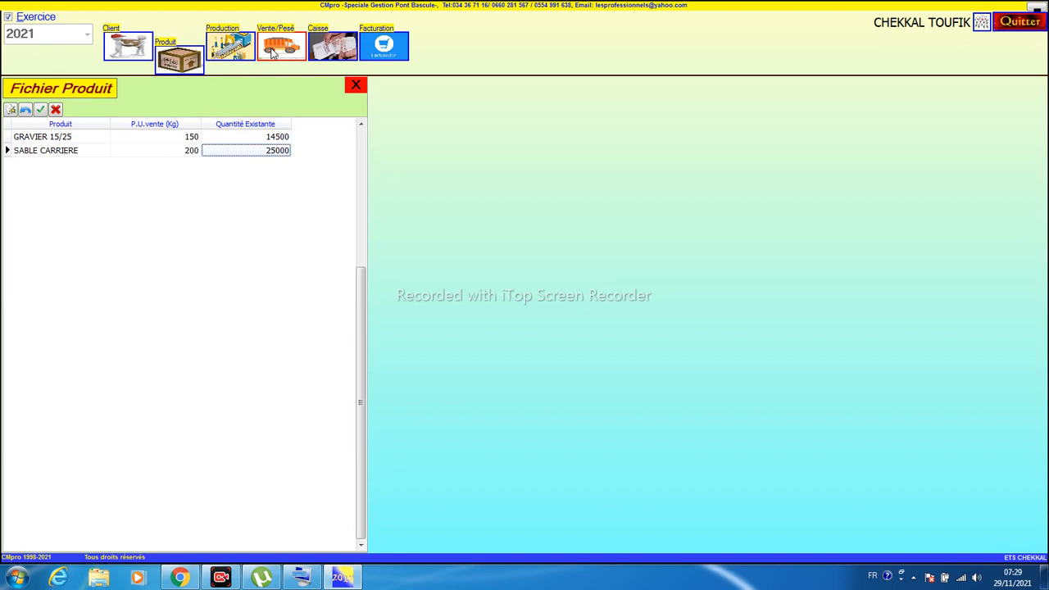
pyautogui.click(273, 52)
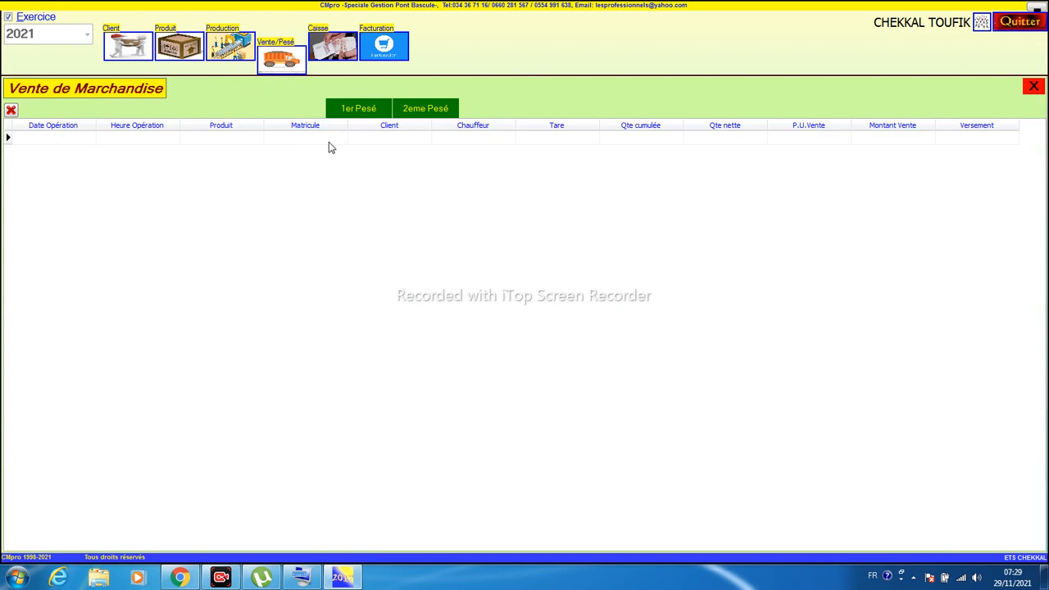
pyautogui.click(345, 114)
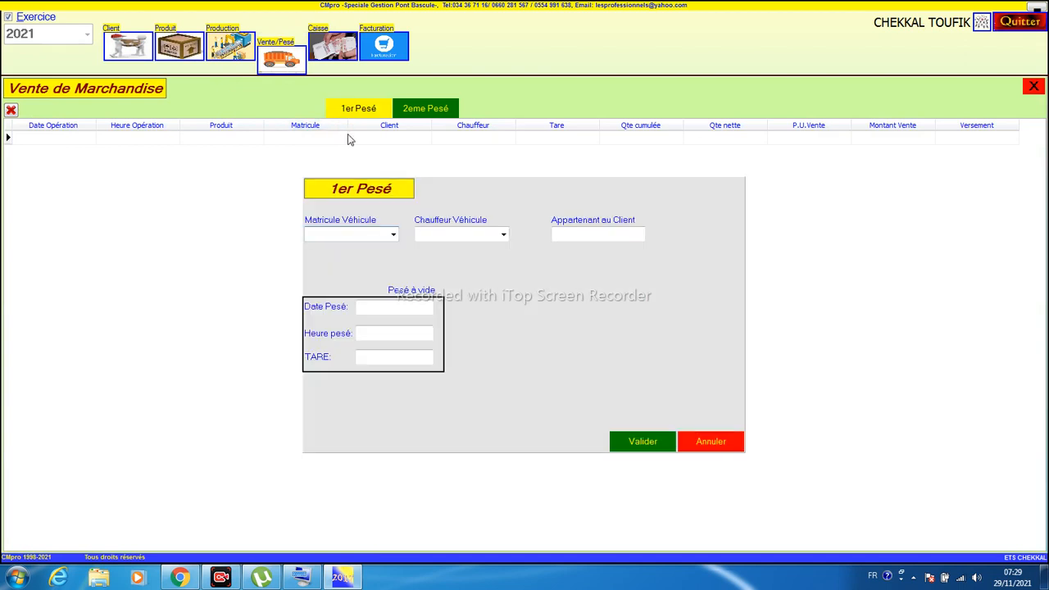
pyautogui.click(393, 235)
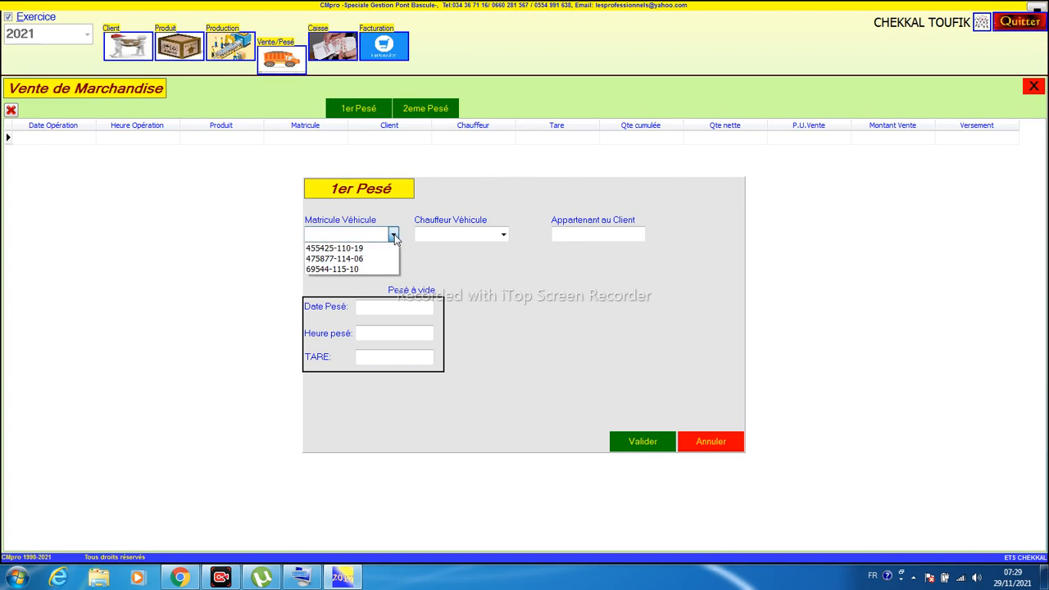
pyautogui.click(352, 259)
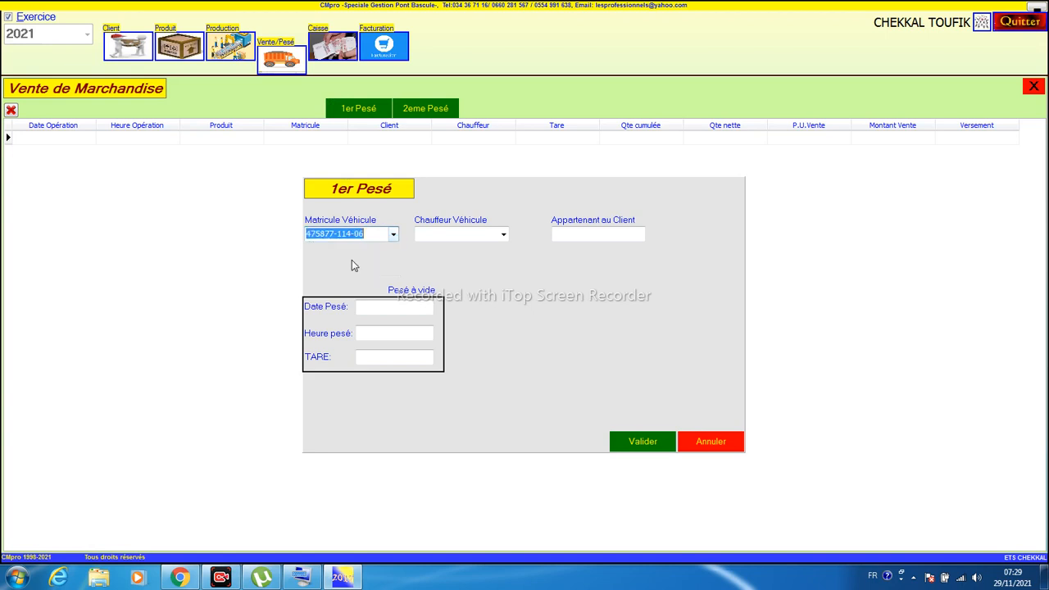
pyautogui.click(426, 232)
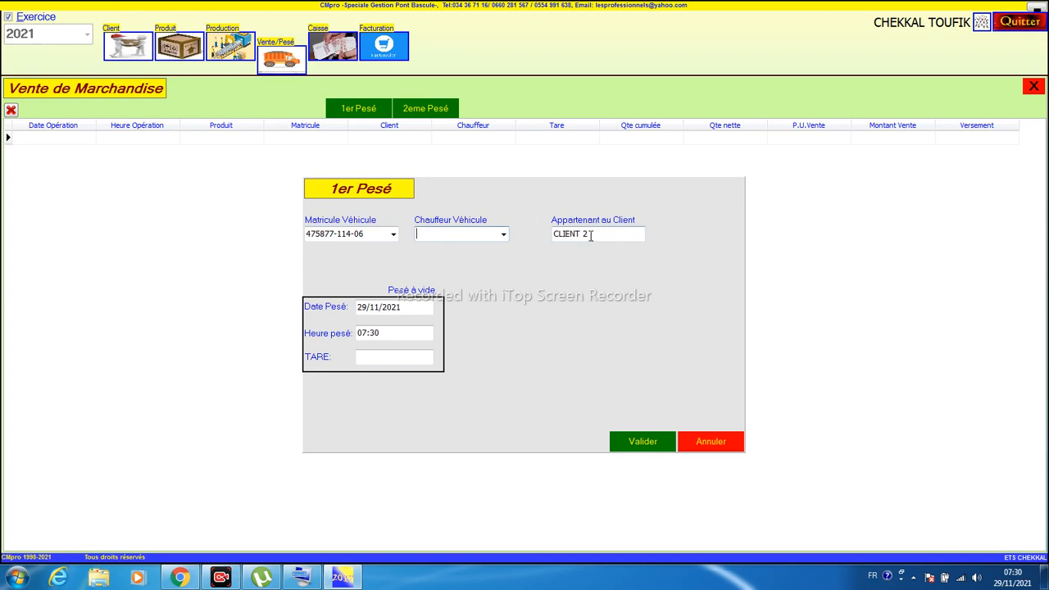
# Step: Enter CLIENT2C2 as the vehicle's driver and 1470 as the tare, and validate the first weighing
pyautogui.click(503, 233)
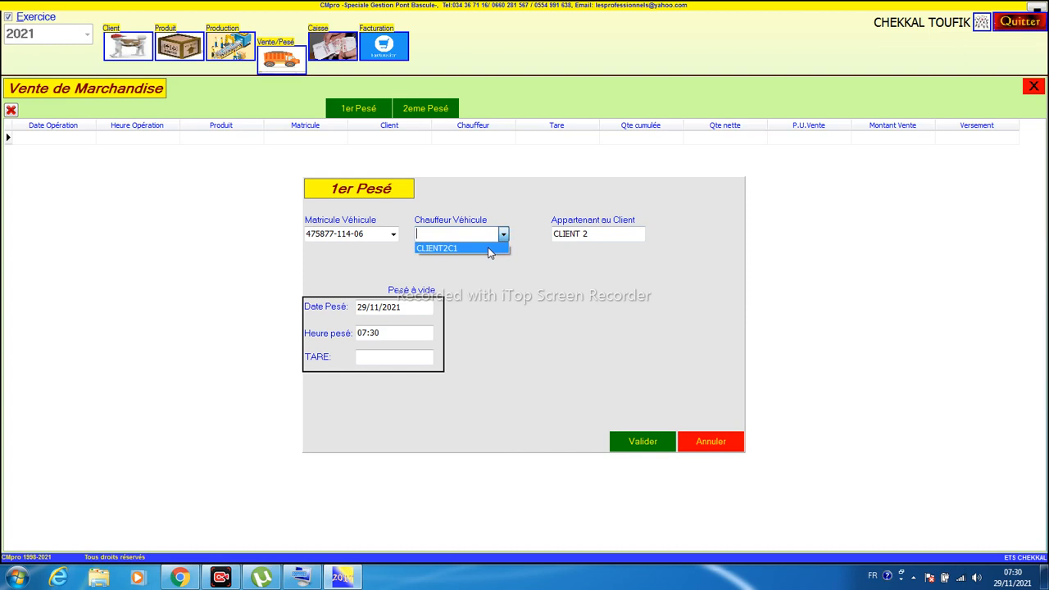
pyautogui.click(489, 250)
pyautogui.click(502, 235)
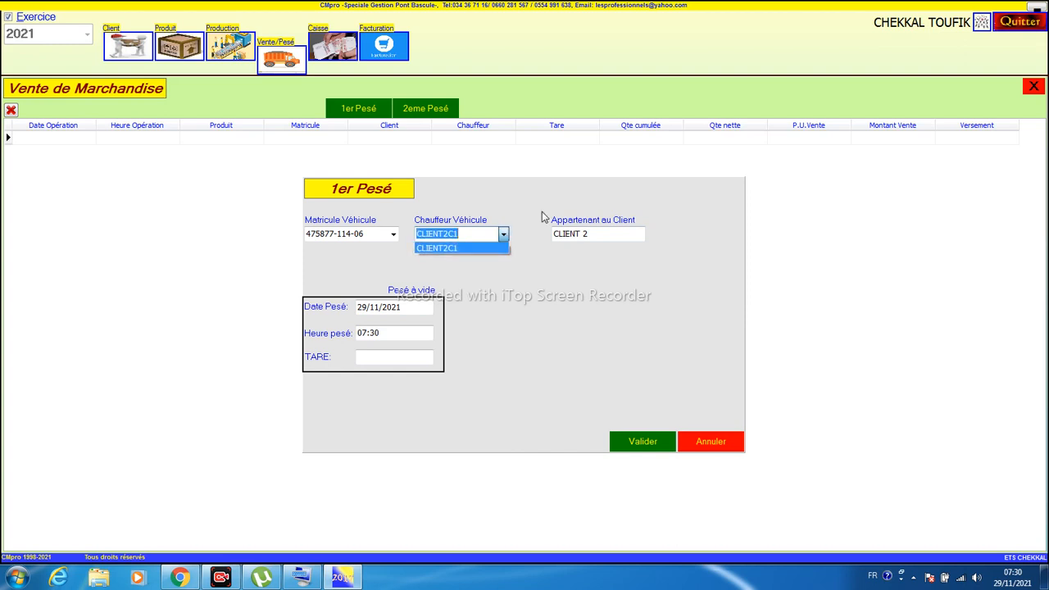
pyautogui.press('BackSpace')
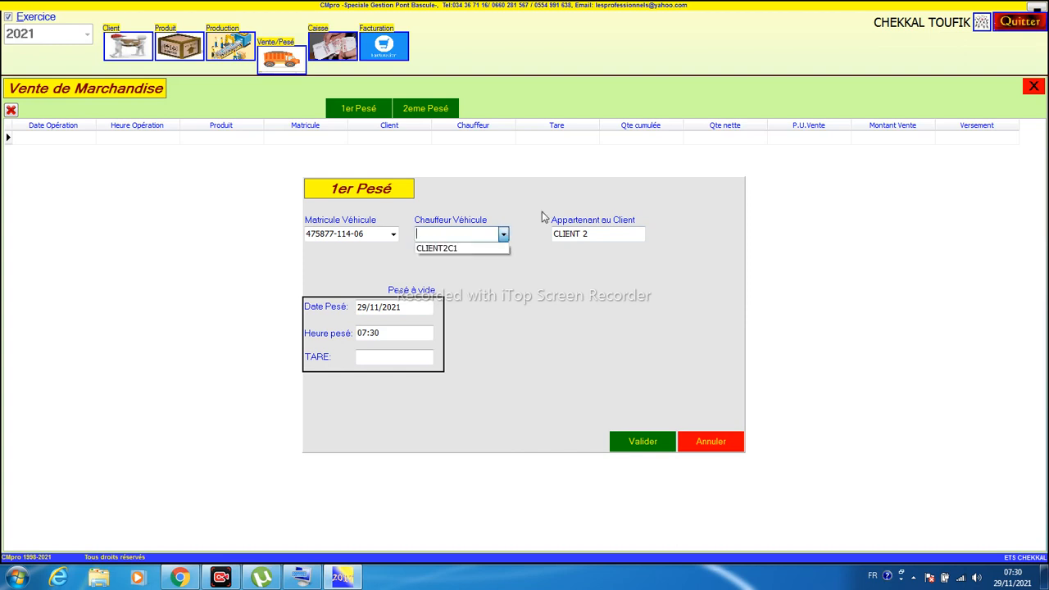
pyautogui.write('CMLB')
pyautogui.press('BackSpace')
pyautogui.press('BackSpace')
pyautogui.write('LIENT')
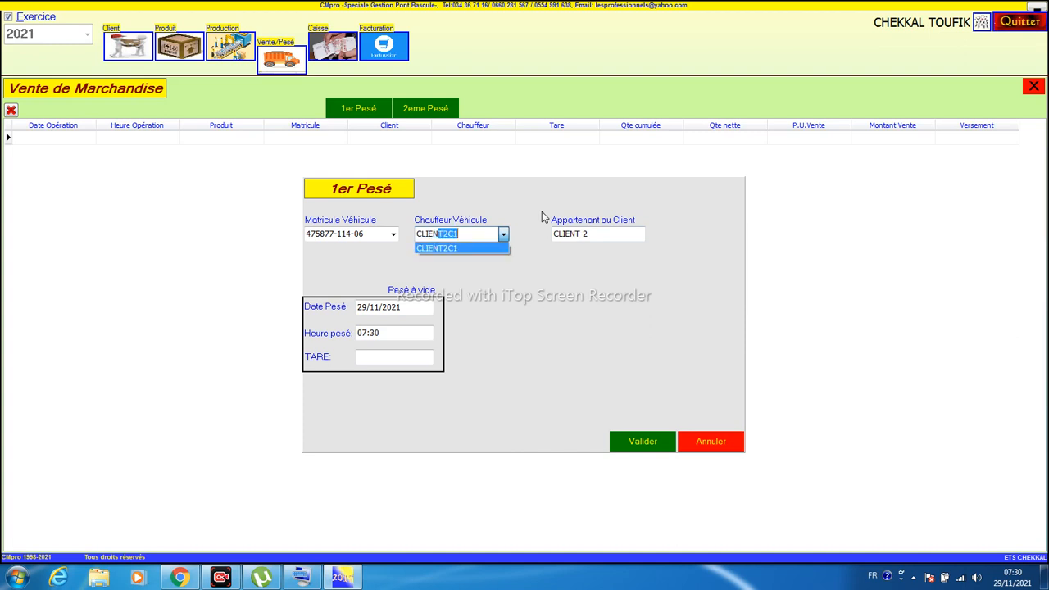
pyautogui.write('2C2')
pyautogui.press('Tab')
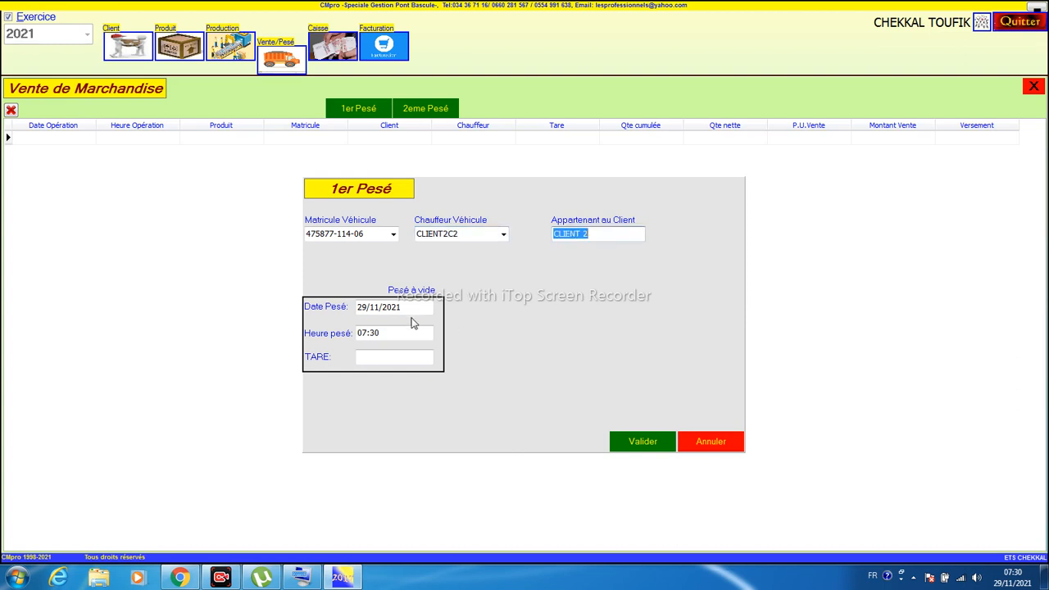
pyautogui.click(395, 356)
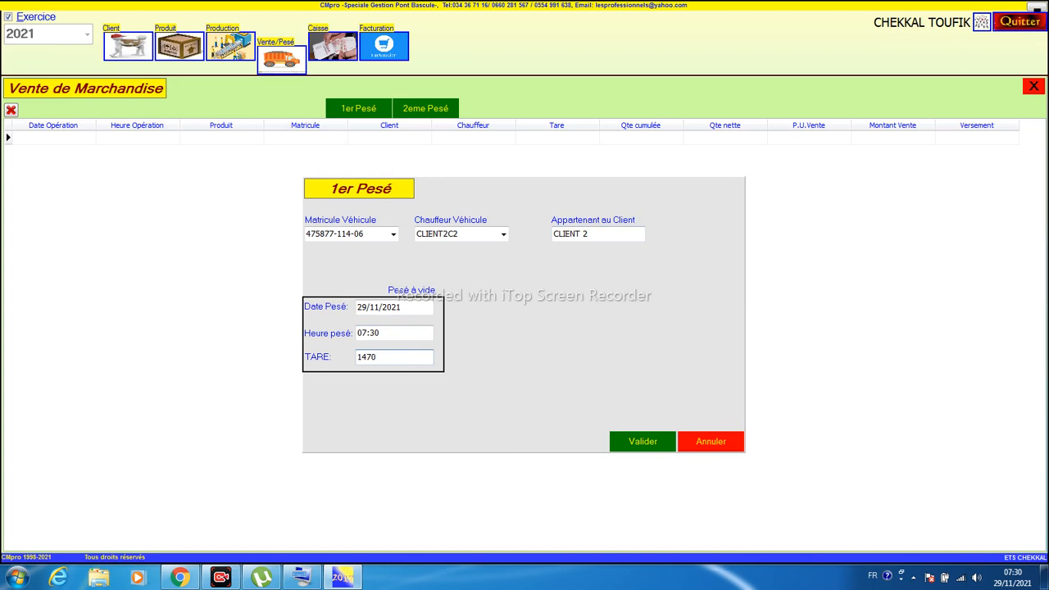
pyautogui.click(634, 448)
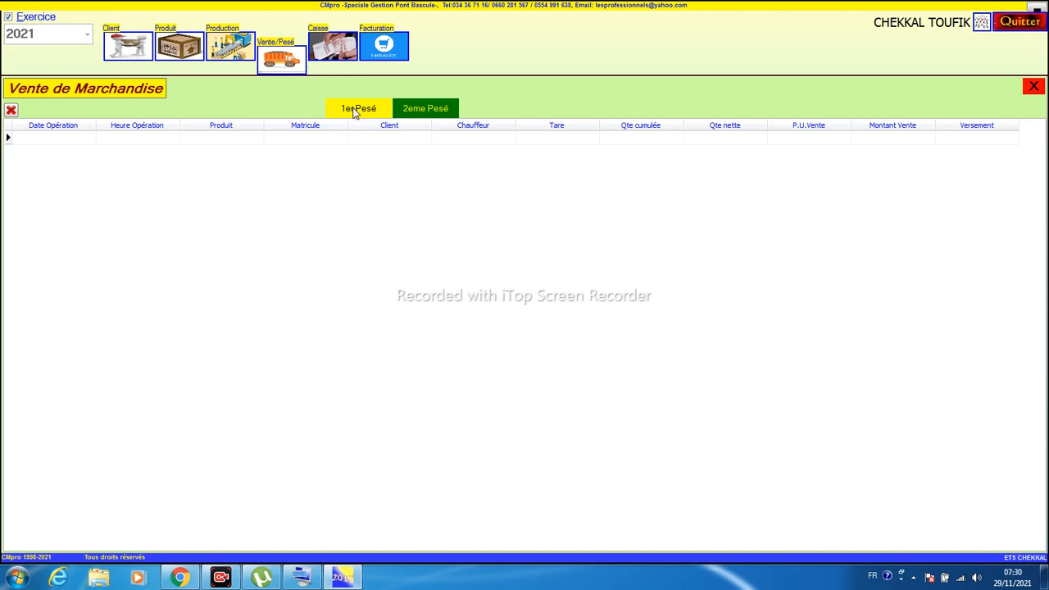
pyautogui.click(354, 111)
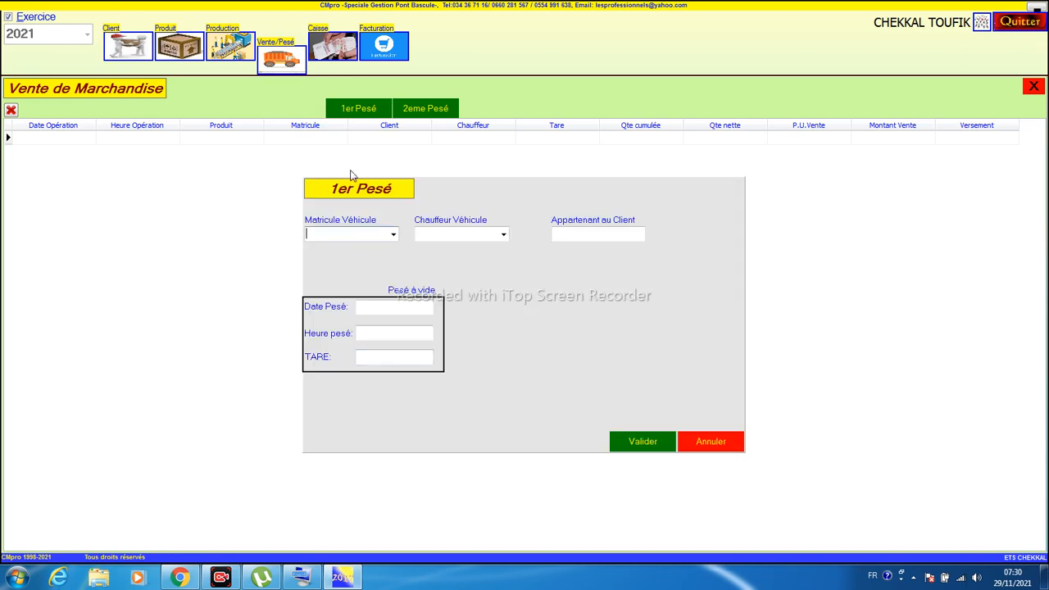
pyautogui.click(393, 236)
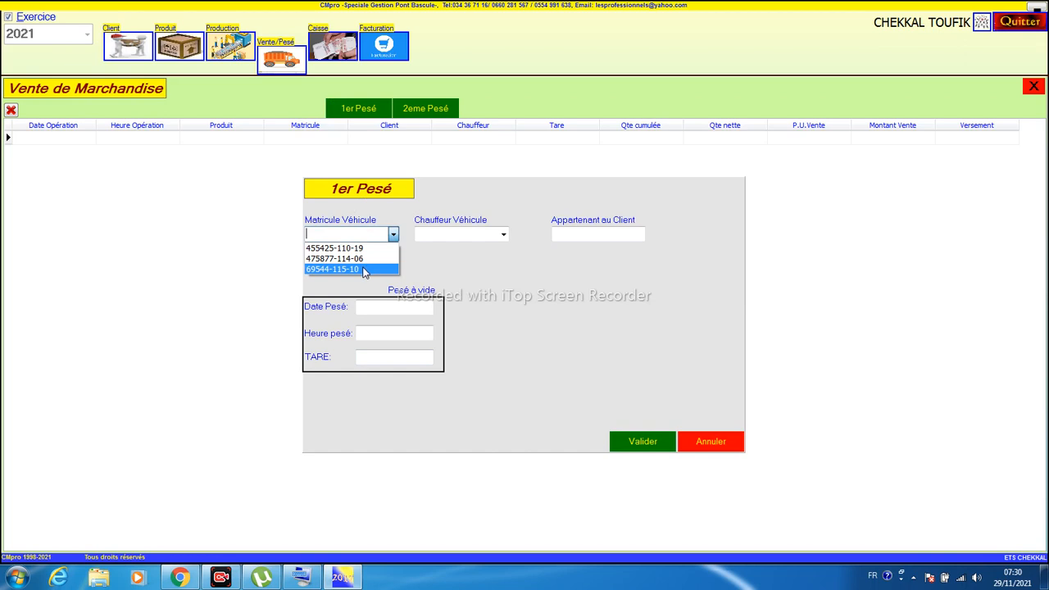
pyautogui.click(366, 269)
pyautogui.click(425, 233)
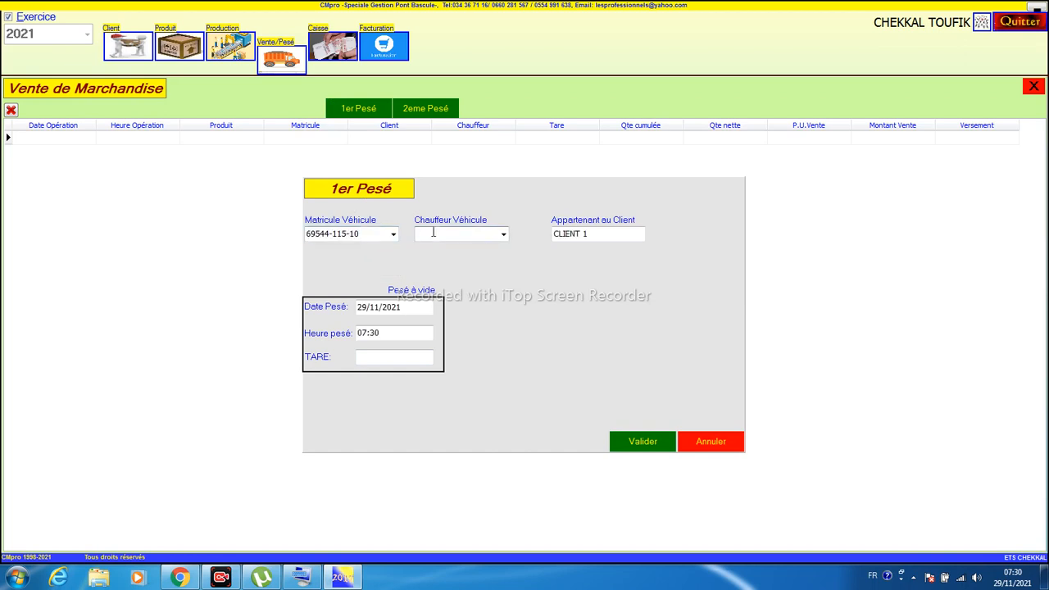
pyautogui.click(503, 234)
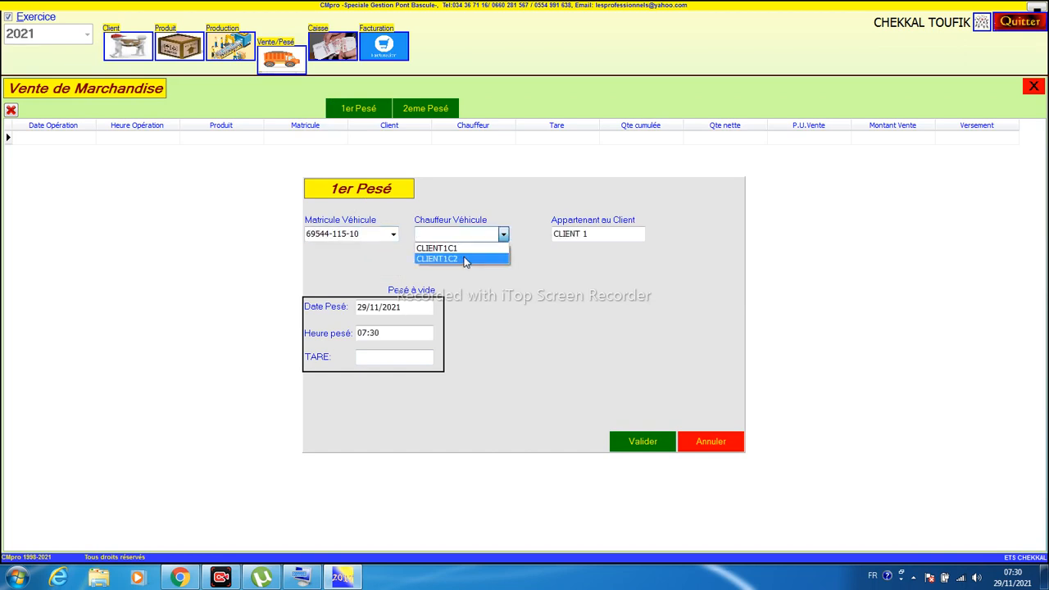
pyautogui.click(464, 259)
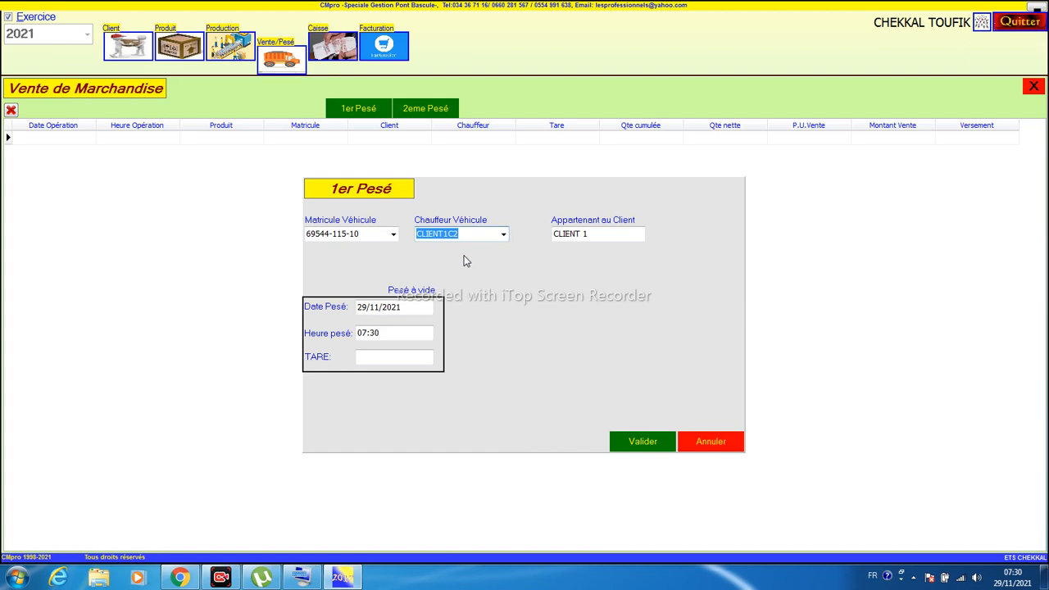
pyautogui.click(411, 356)
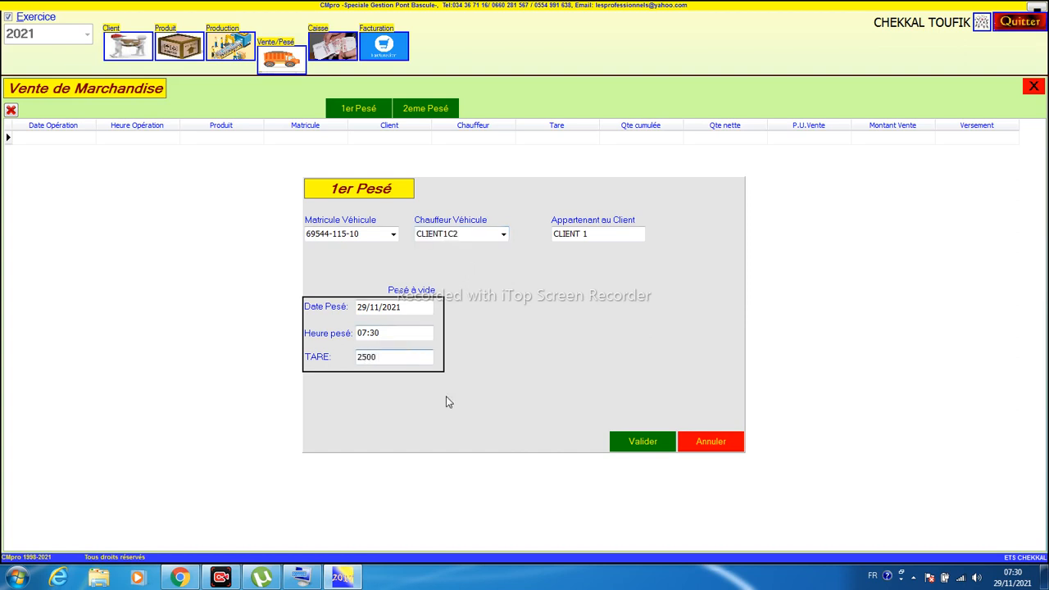
pyautogui.click(662, 439)
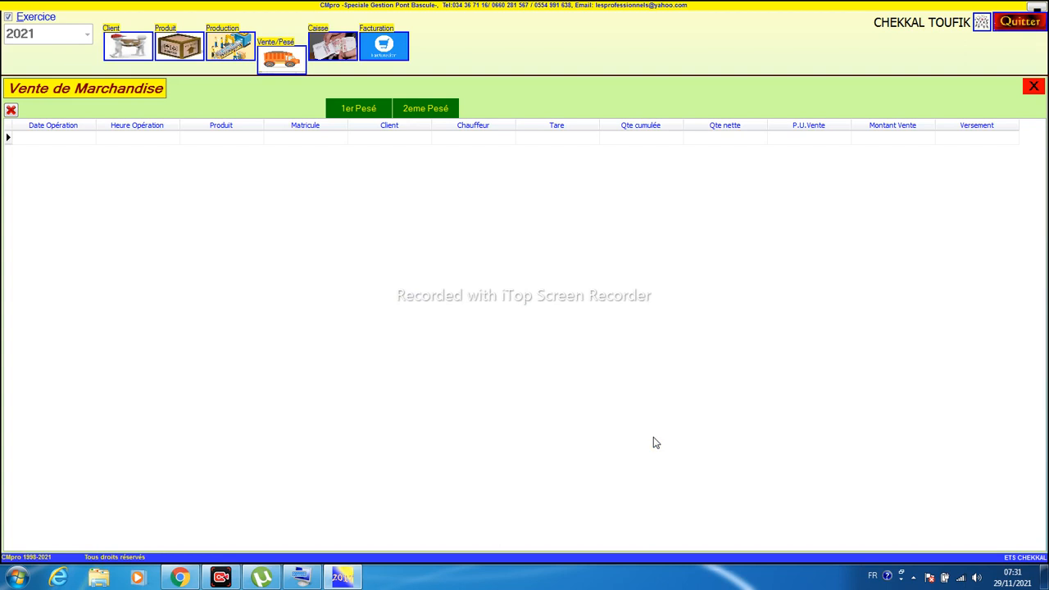
pyautogui.click(415, 110)
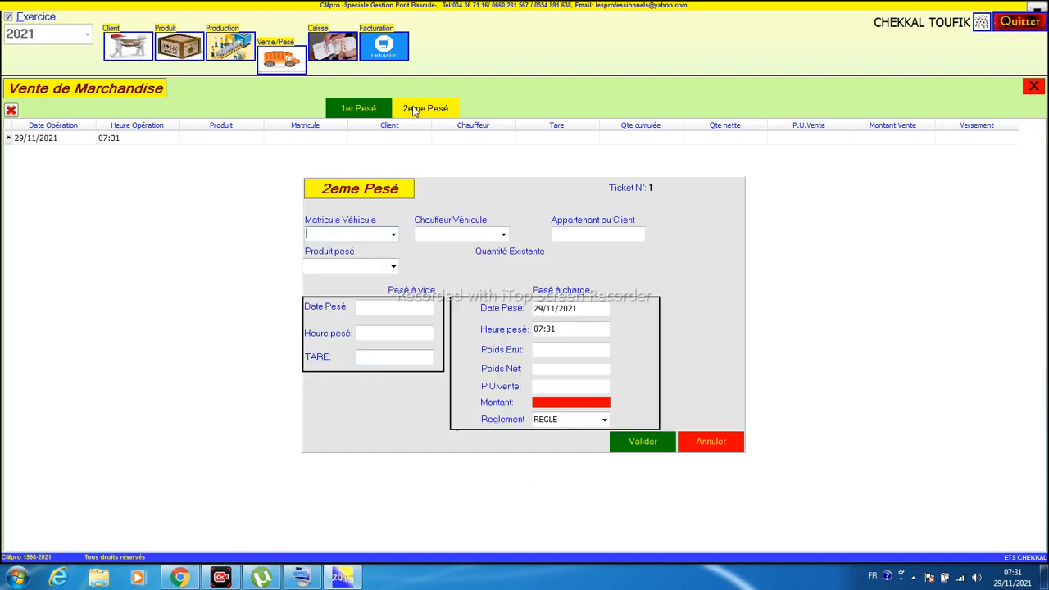
pyautogui.click(393, 235)
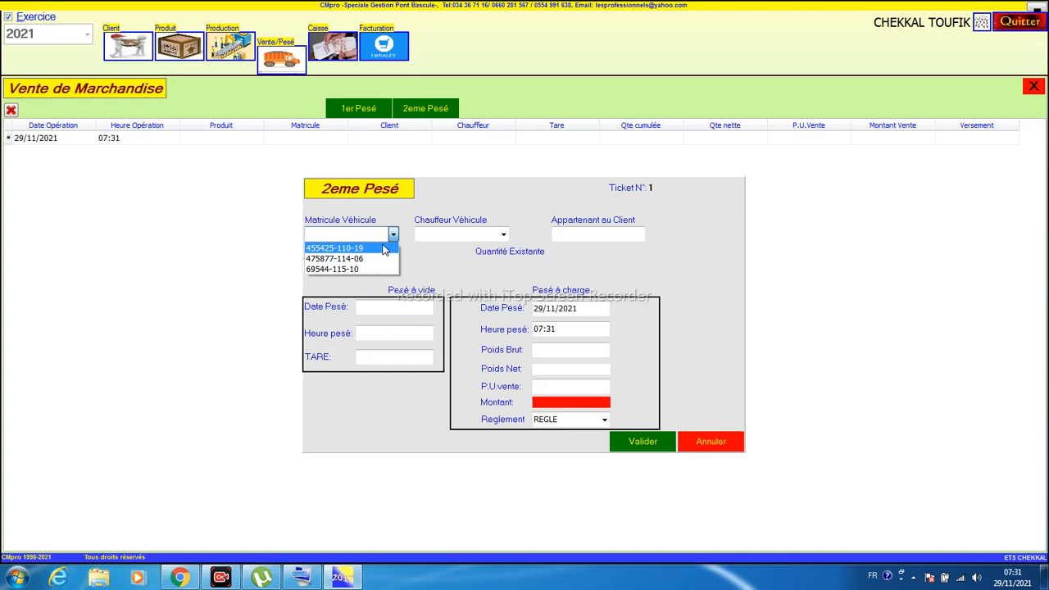
pyautogui.click(384, 249)
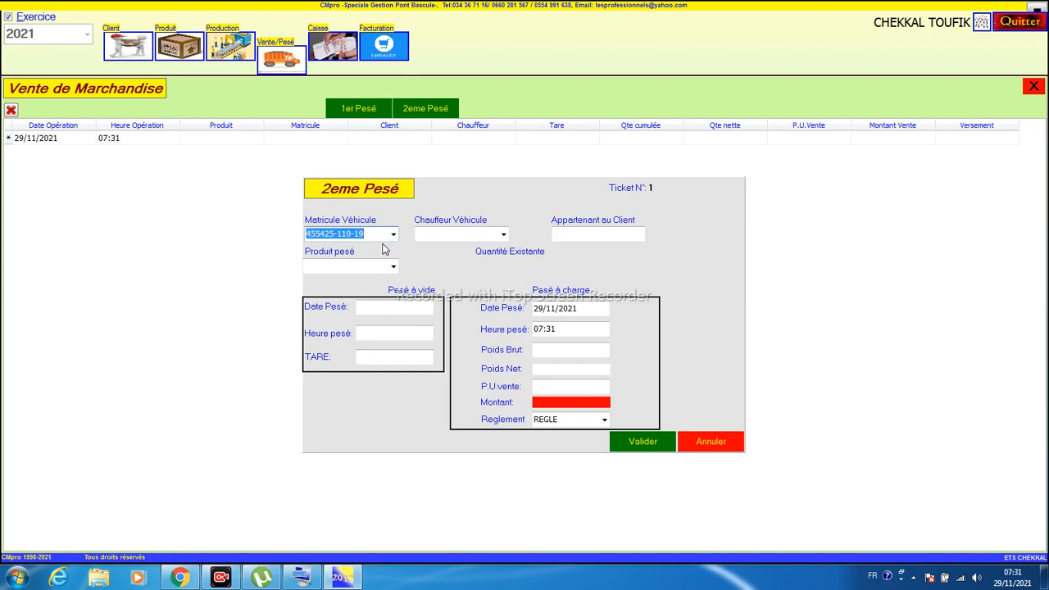
pyautogui.click(394, 235)
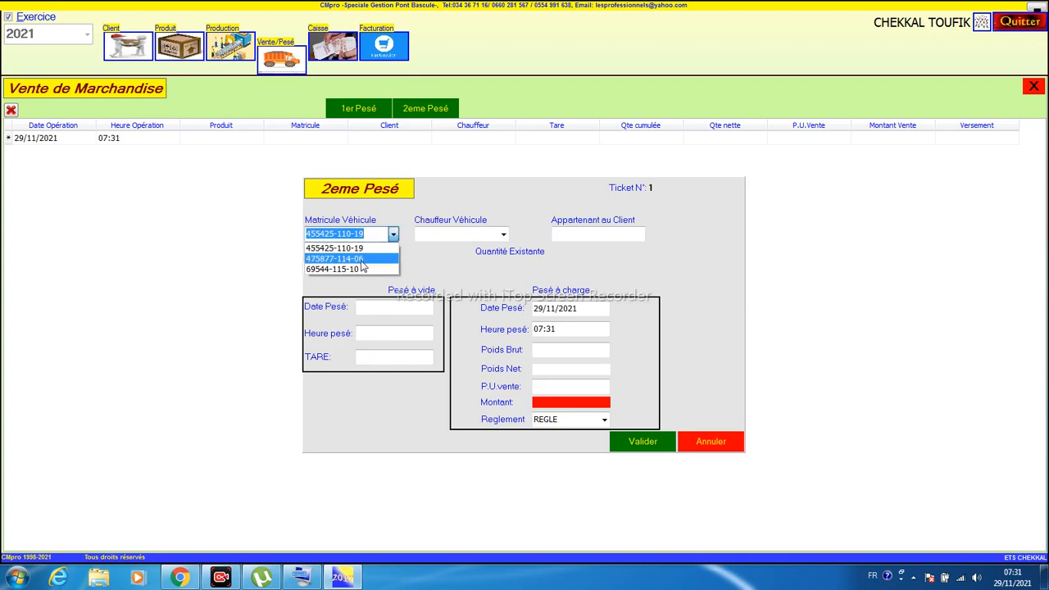
pyautogui.click(361, 262)
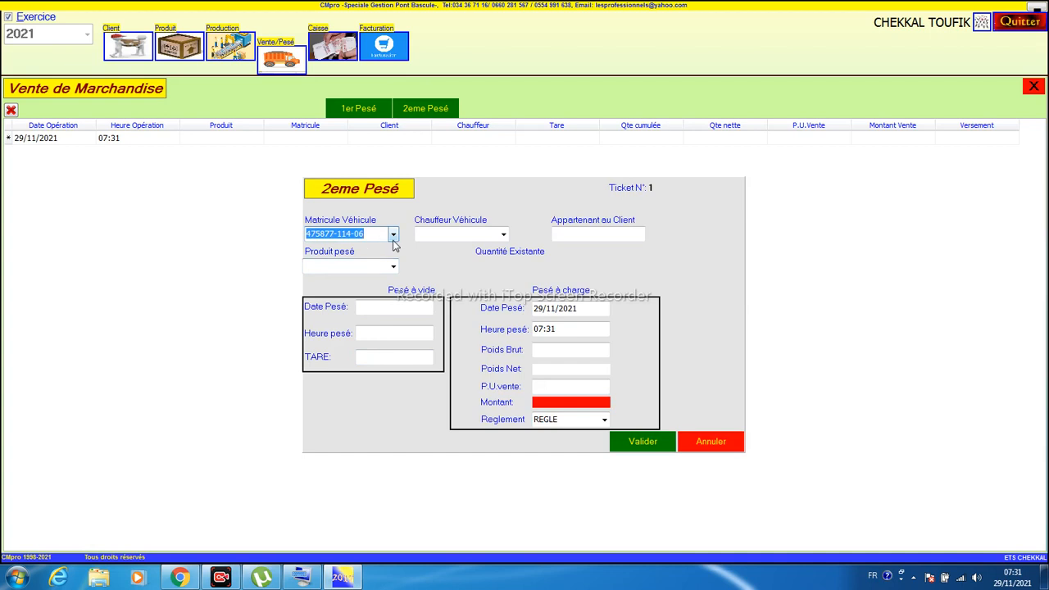
pyautogui.click(393, 235)
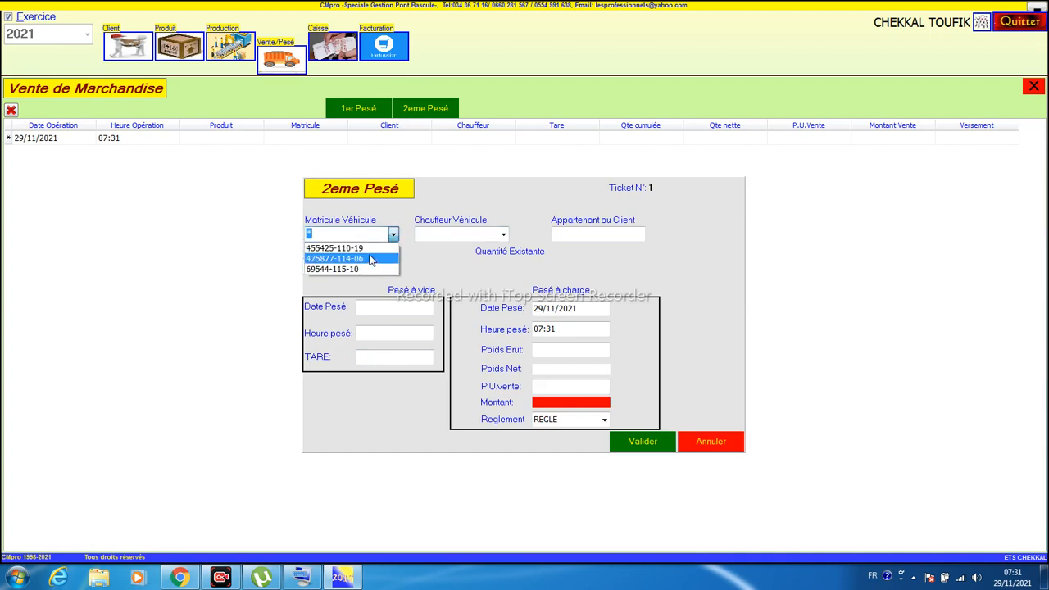
pyautogui.click(370, 258)
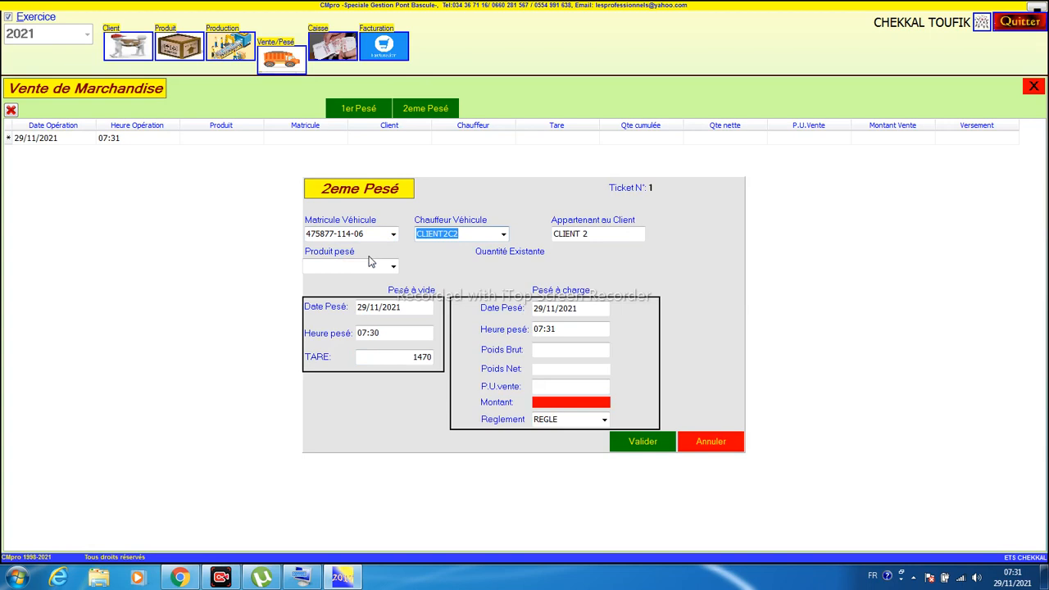
pyautogui.moveTo(358, 310); pyautogui.dragTo(388, 313)
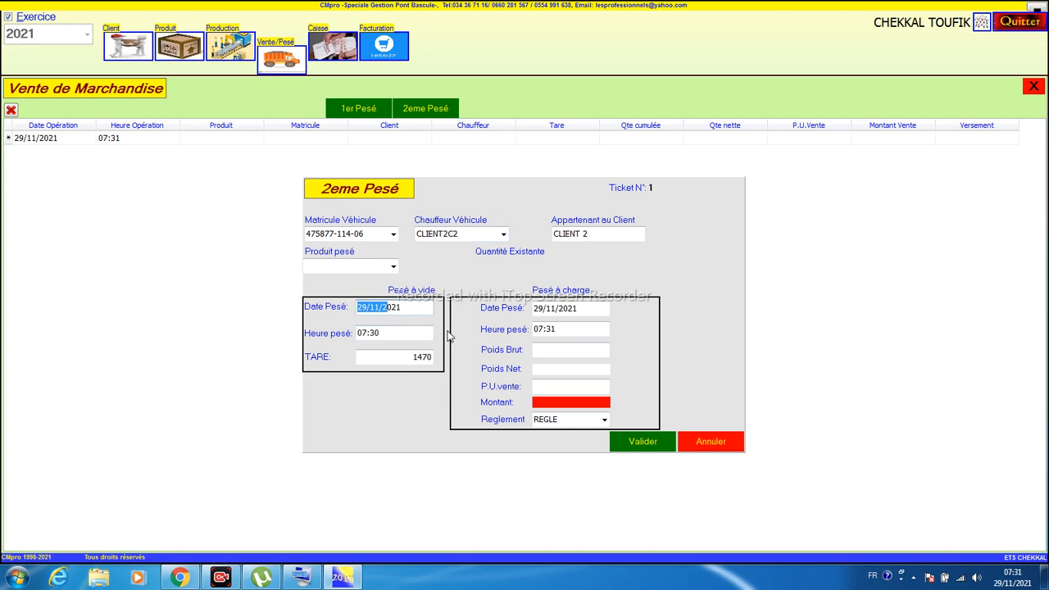
pyautogui.click(408, 361)
pyautogui.moveTo(408, 361); pyautogui.dragTo(340, 358)
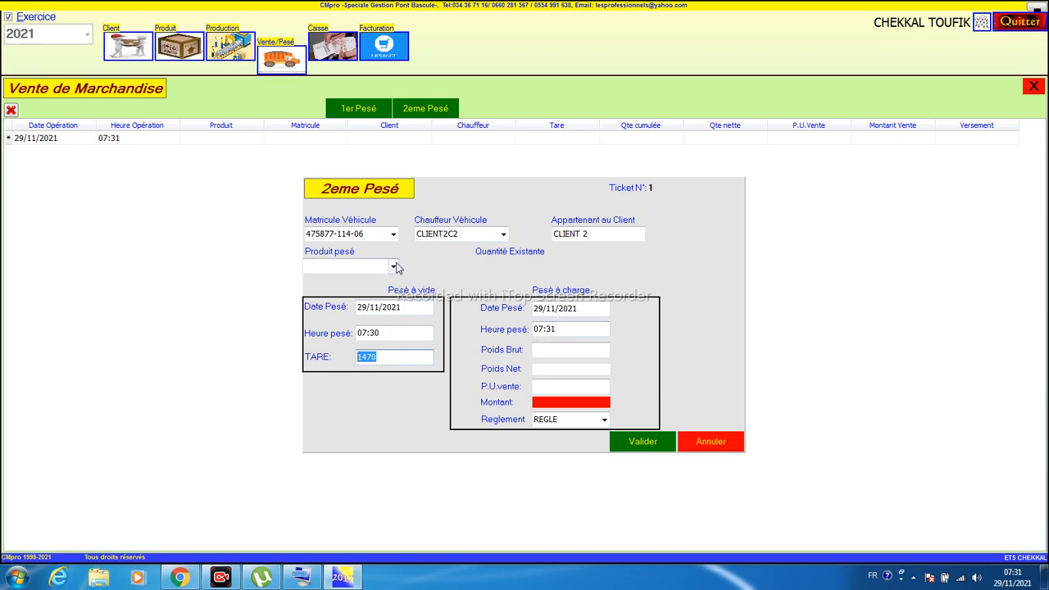
# Step: Choose GRAVIER 15/25 as the weighed product and enter a gross weight of 1900
pyautogui.click(393, 266)
pyautogui.click(379, 281)
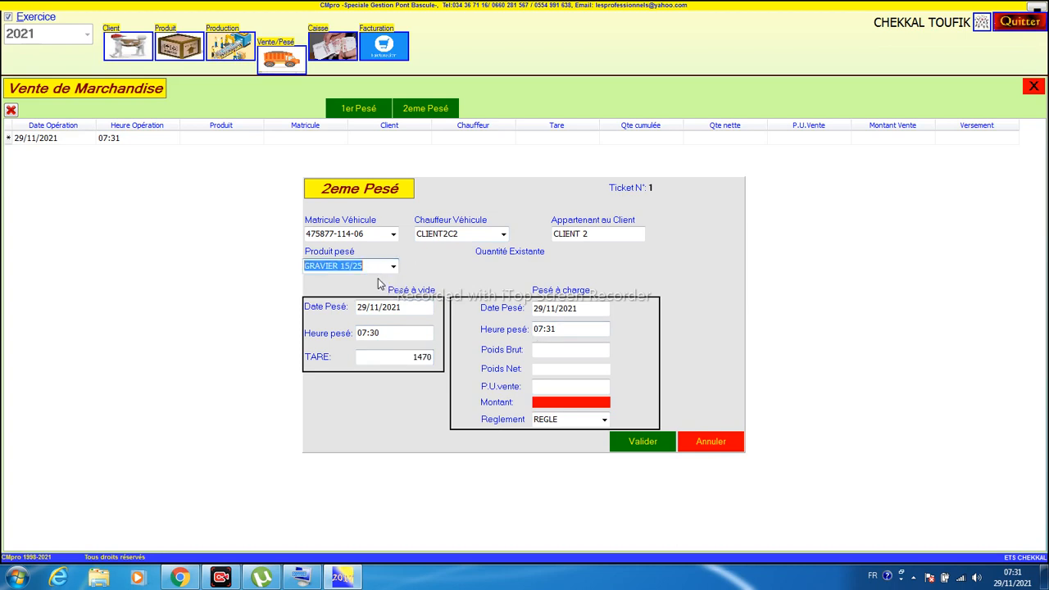
pyautogui.press('Return')
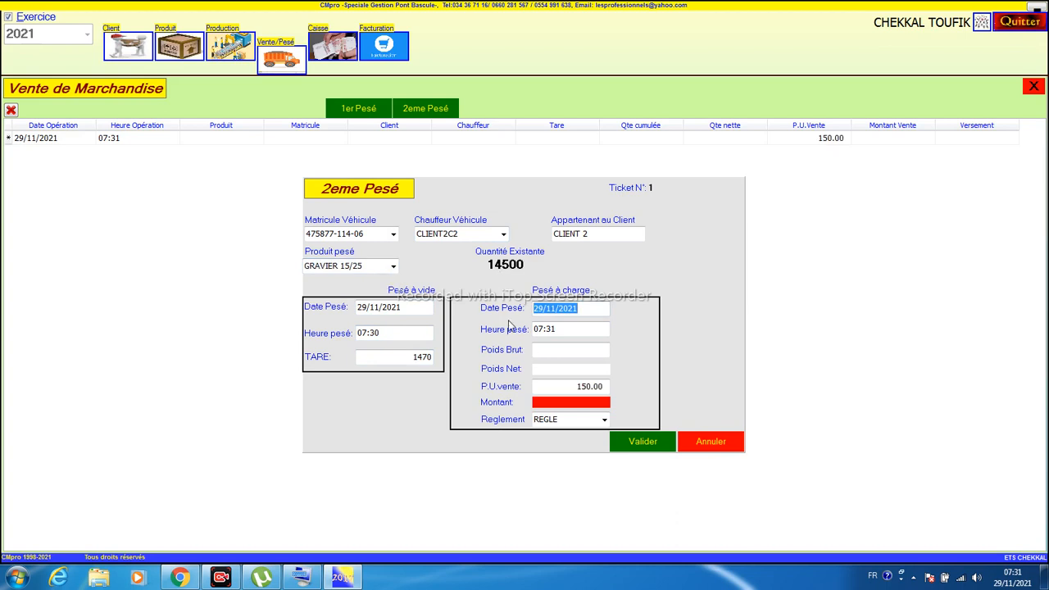
pyautogui.click(538, 351)
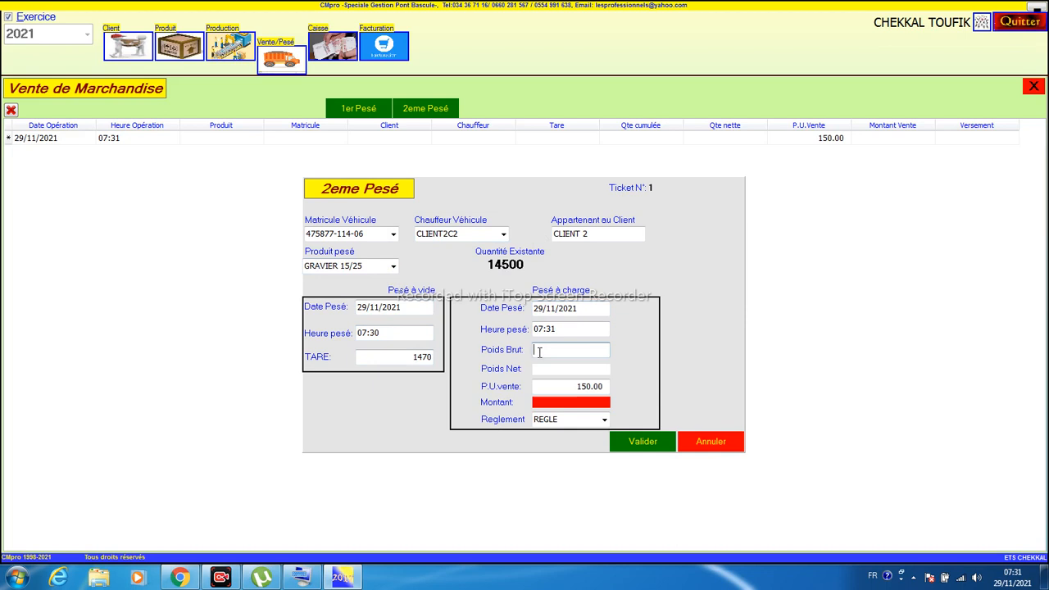
pyautogui.write('1900')
pyautogui.press('Tab')
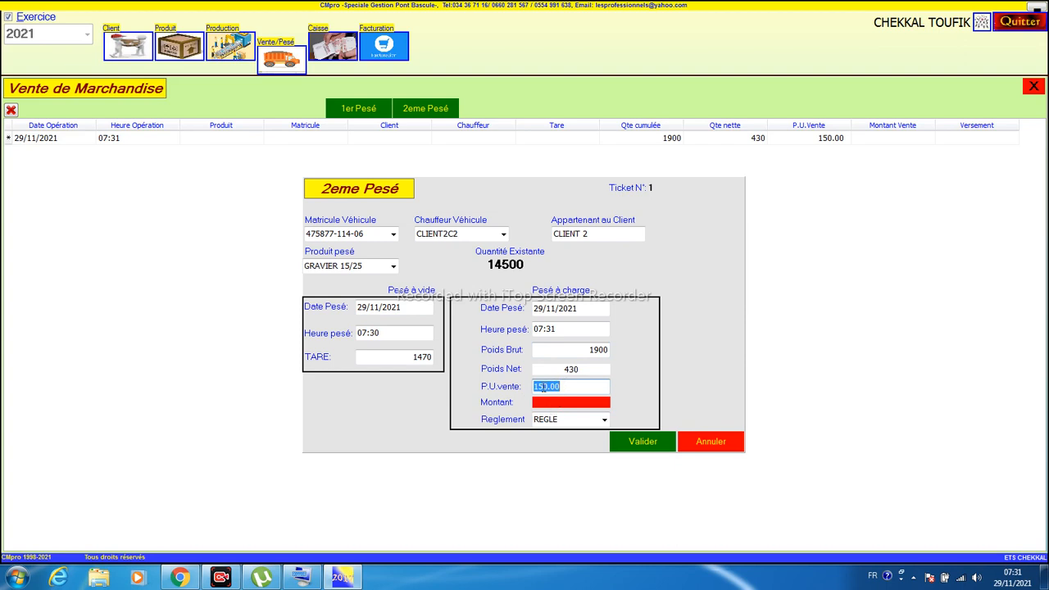
# Step: Set the payment status to NON REGLE, validate the second weighing, and close the ticket's print preview
pyautogui.click(604, 420)
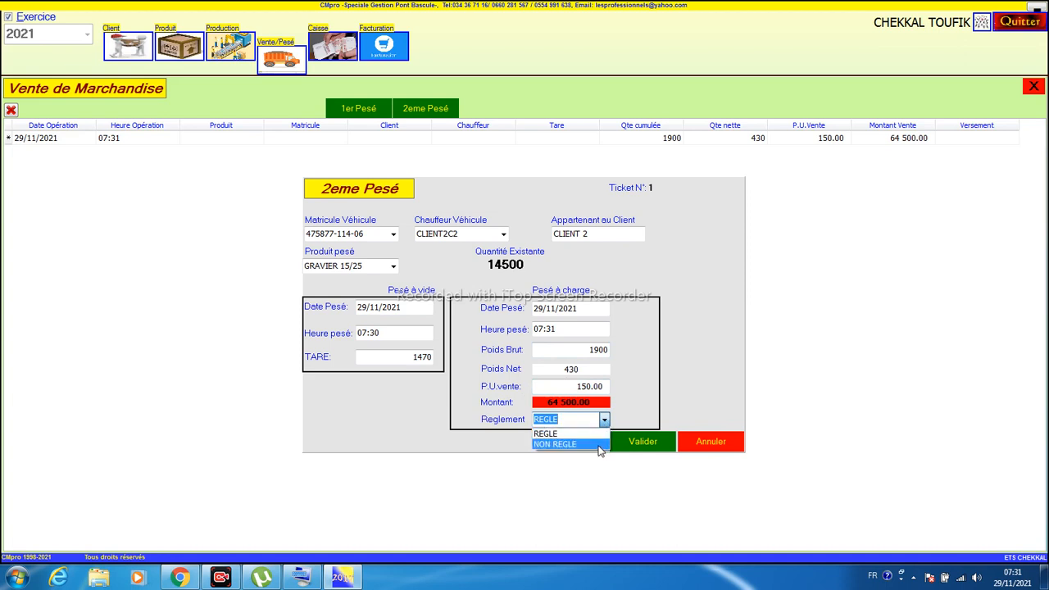
pyautogui.click(598, 444)
pyautogui.click(633, 443)
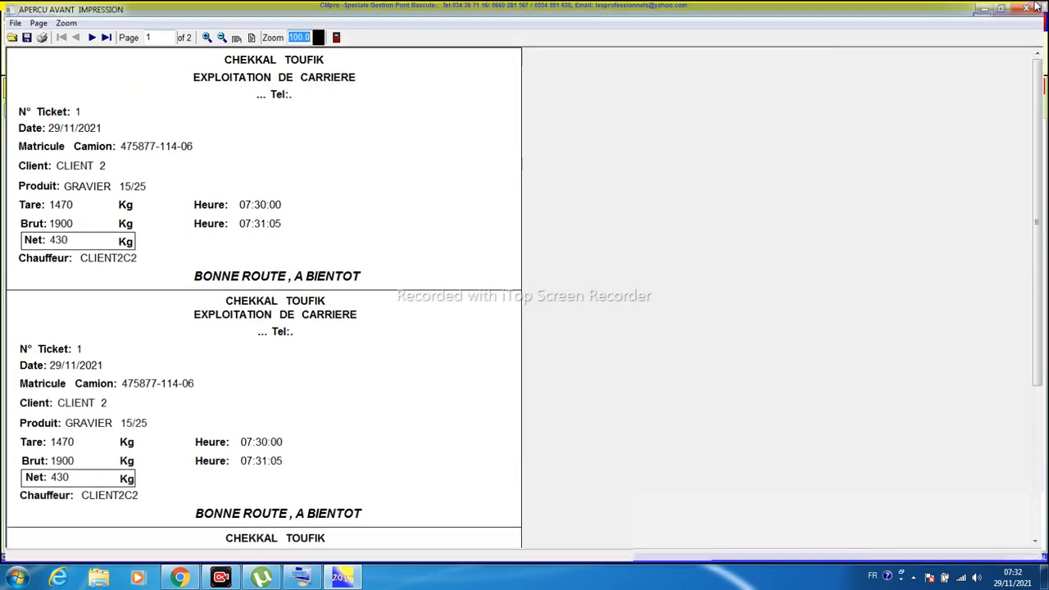
pyautogui.click(1022, 8)
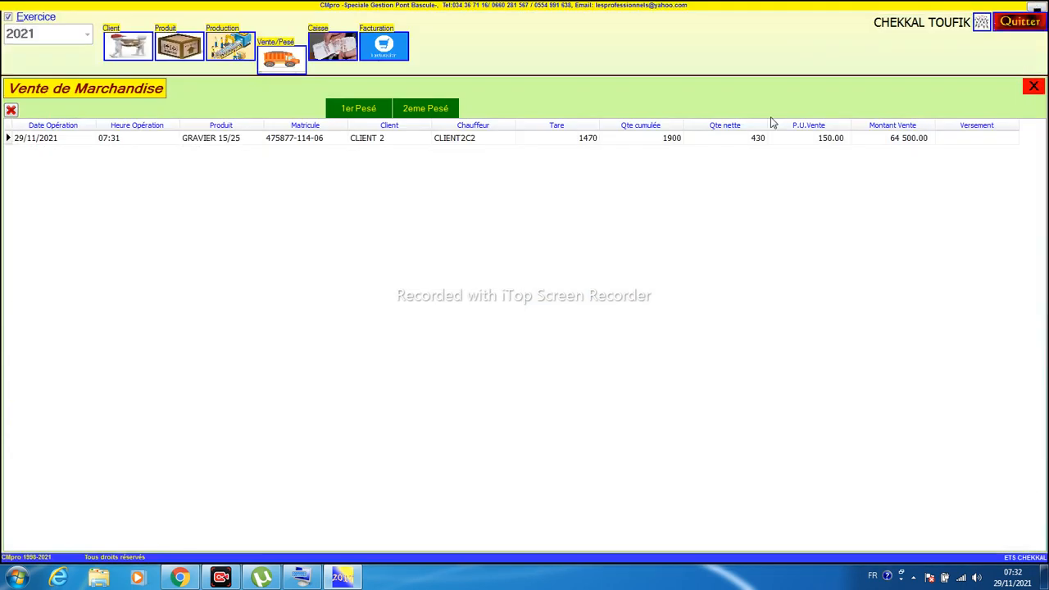
# Step: Compare the net quantity of the GRAVIER 15/25 sale with the product's existing stock and its produced quantity
pyautogui.click(653, 139)
pyautogui.click(732, 141)
pyautogui.click(193, 47)
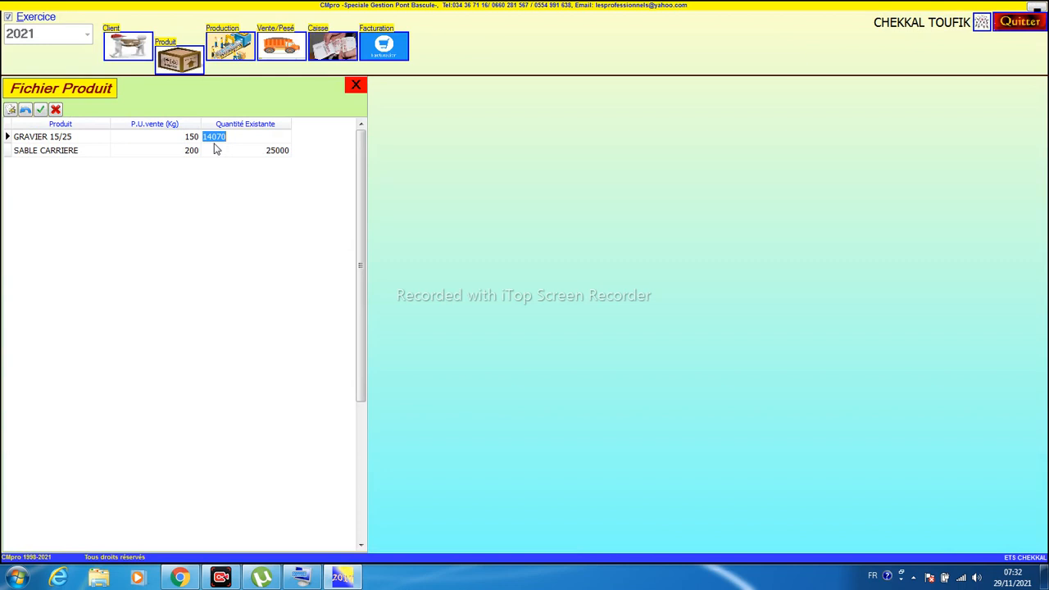
pyautogui.click(228, 54)
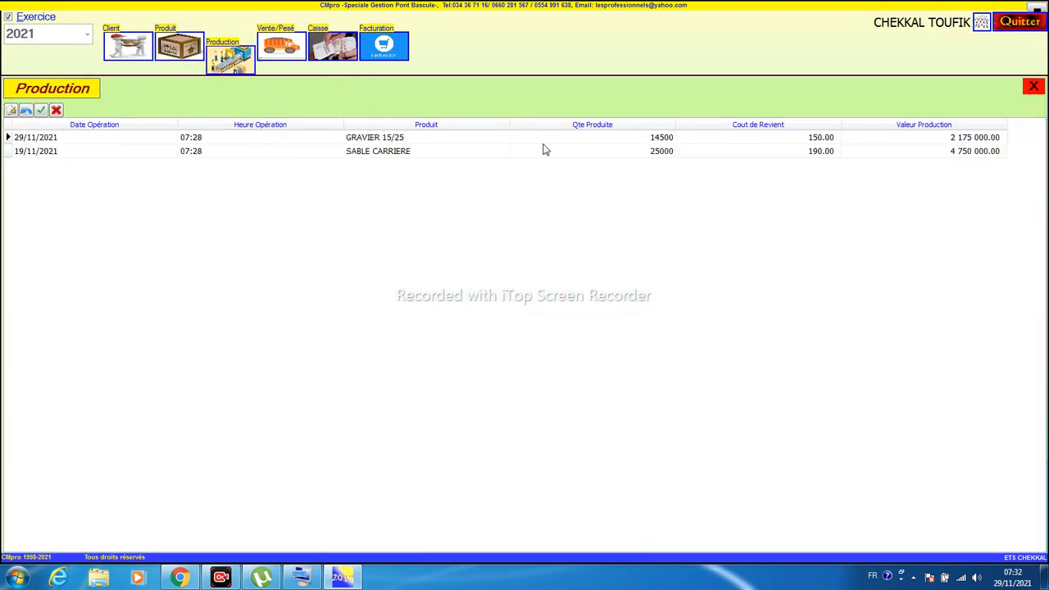
pyautogui.click(648, 139)
pyautogui.click(288, 50)
pyautogui.click(744, 140)
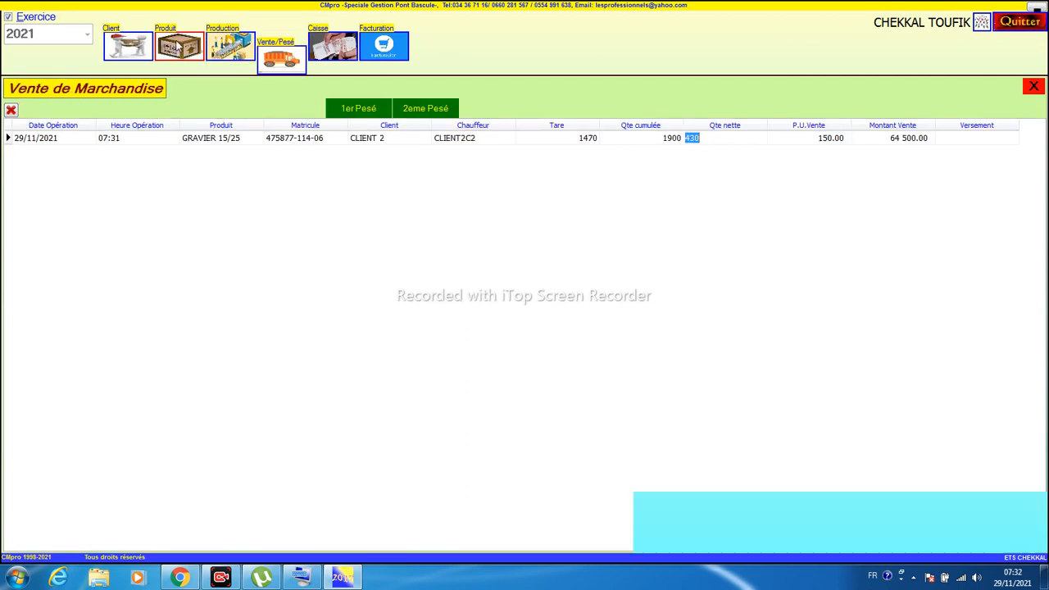
pyautogui.click(177, 47)
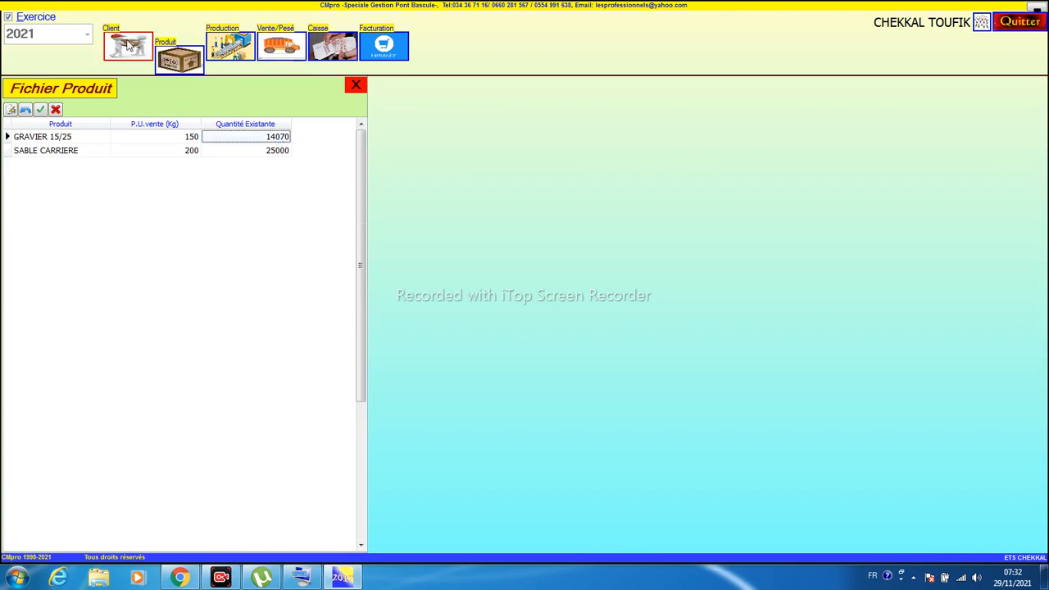
# Step: Check the sale value and payment of CLIENT 2 in the client file, and compare with the cash register and sales list
pyautogui.click(116, 49)
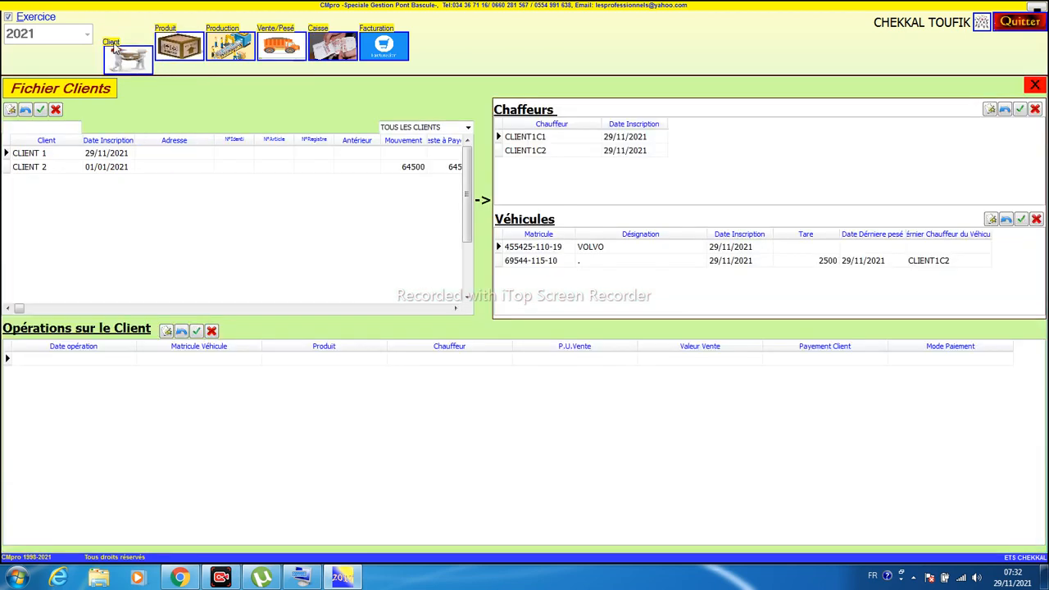
pyautogui.click(108, 164)
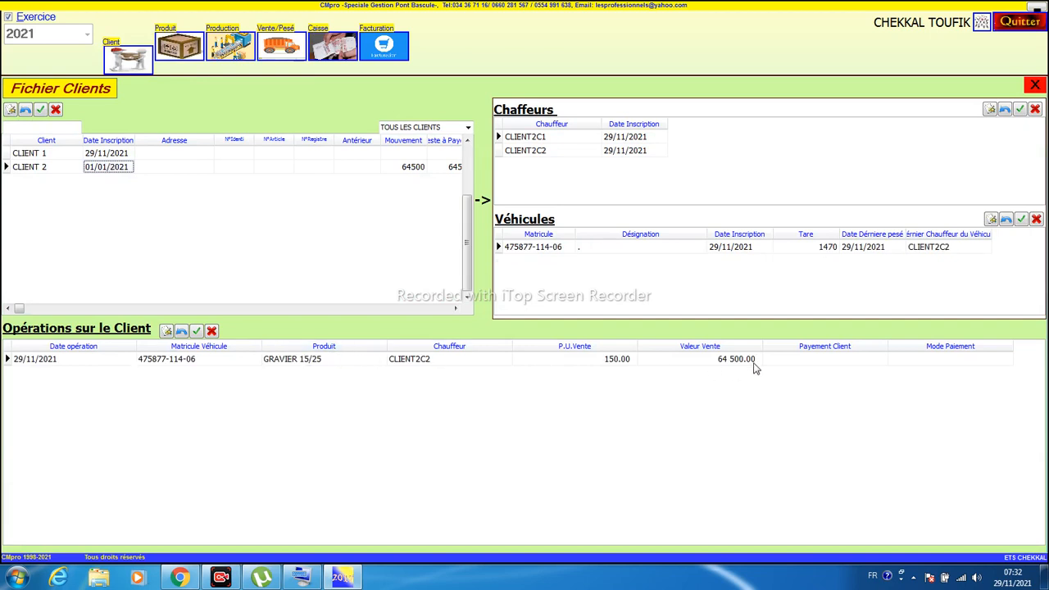
pyautogui.click(727, 360)
pyautogui.click(856, 366)
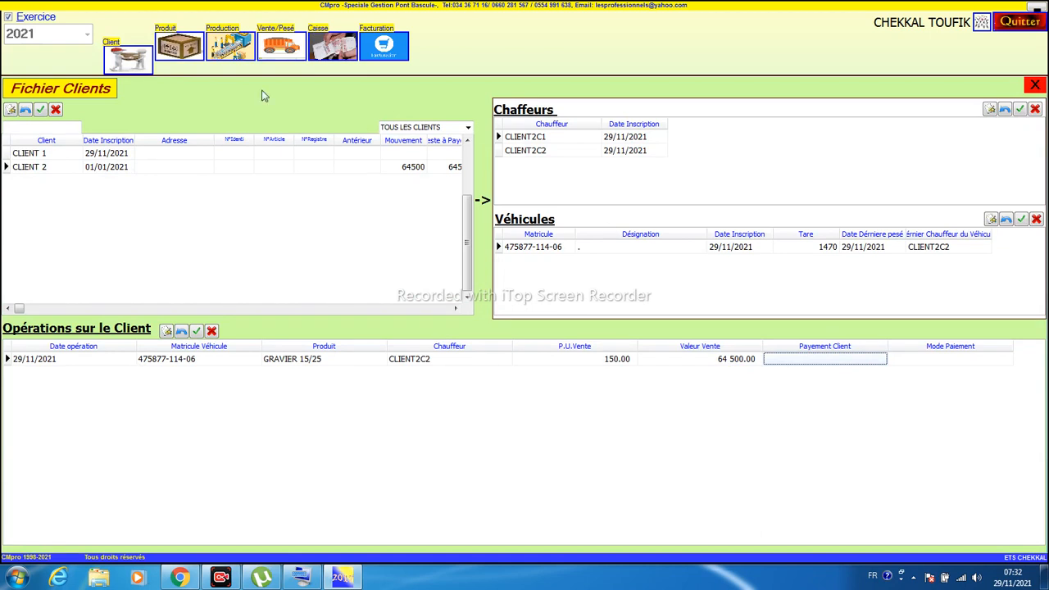
pyautogui.click(279, 53)
pyautogui.click(321, 49)
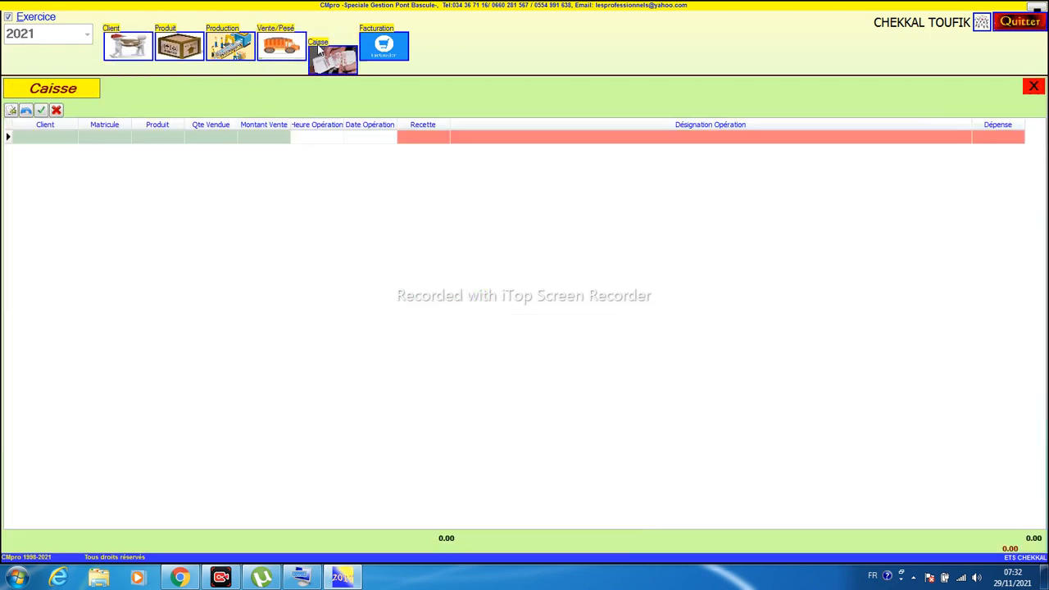
pyautogui.click(287, 51)
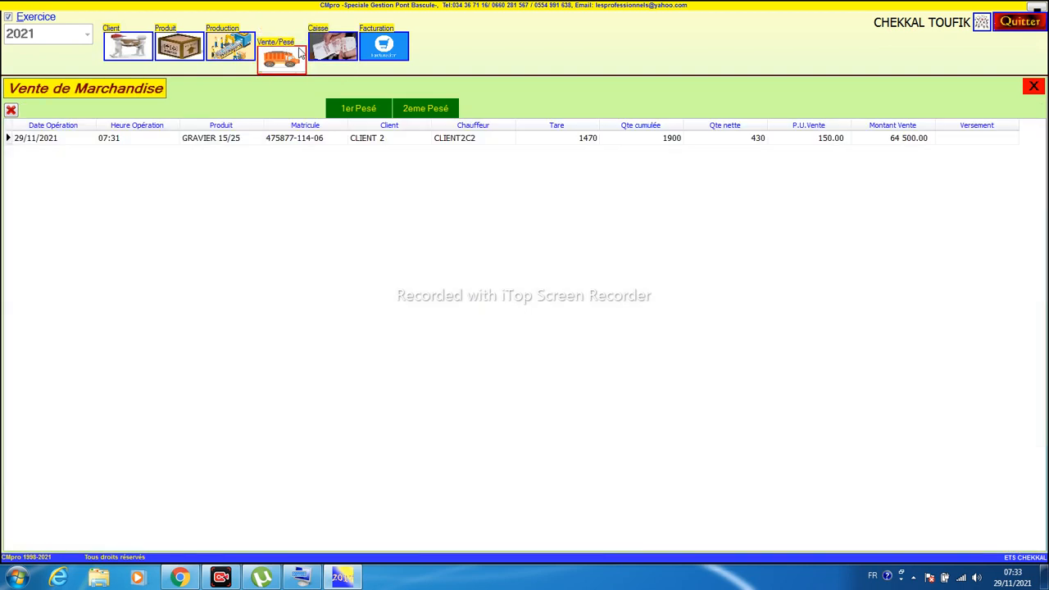
# Step: Record a cash (ESPECE) payment of 60000 for CLIENT 2 in the client's operations
pyautogui.click(141, 56)
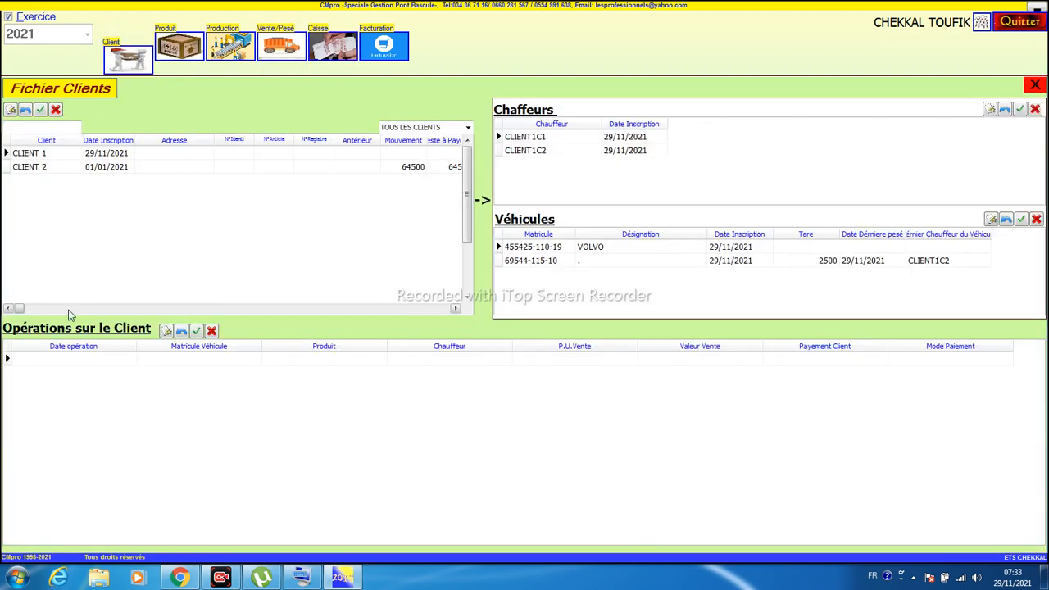
pyautogui.click(57, 166)
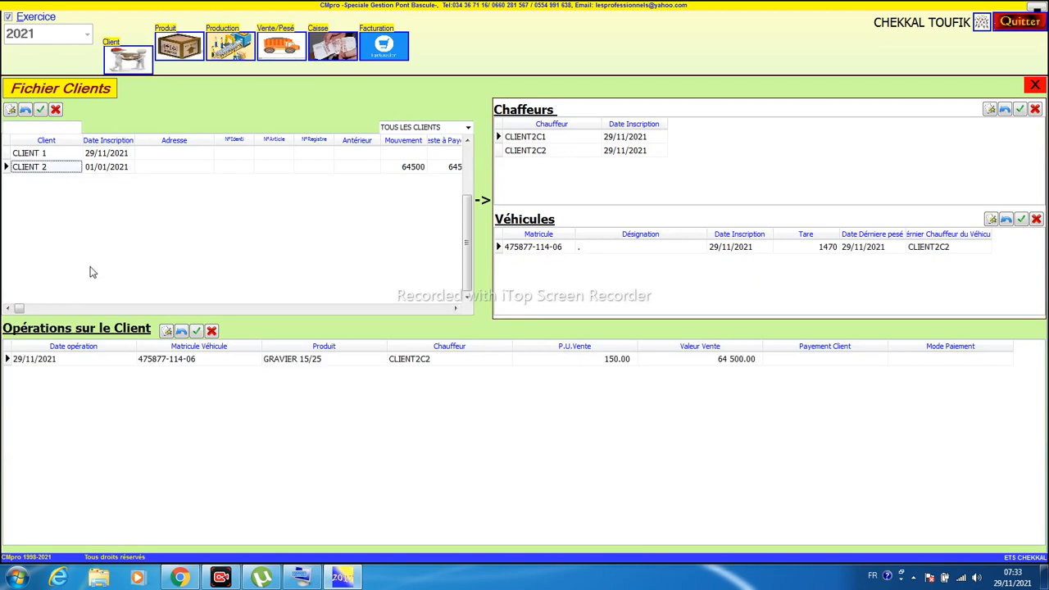
pyautogui.click(166, 331)
pyautogui.click(792, 368)
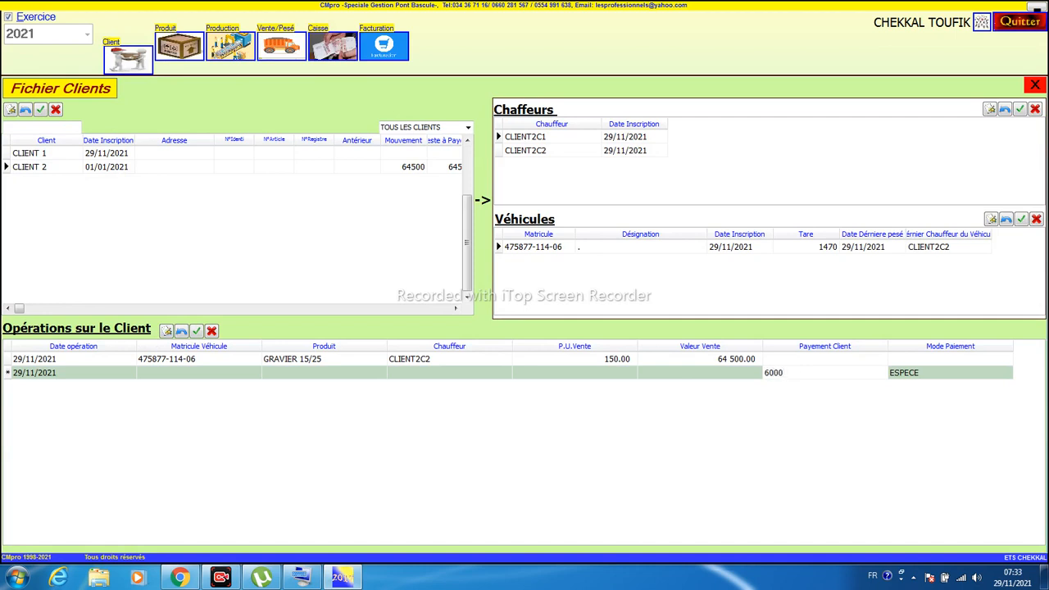
pyautogui.write('60000')
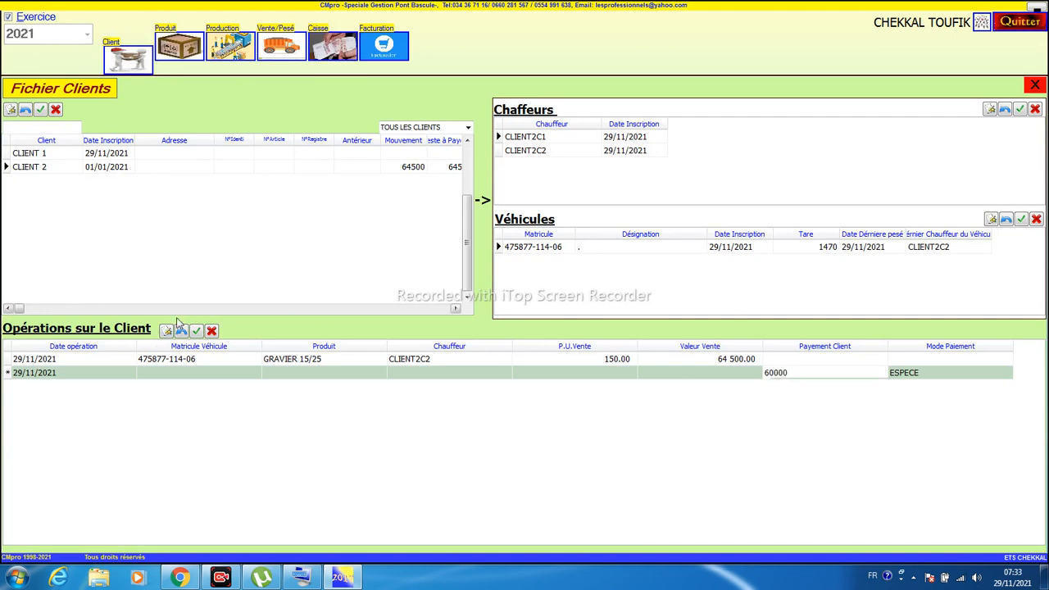
pyautogui.click(196, 331)
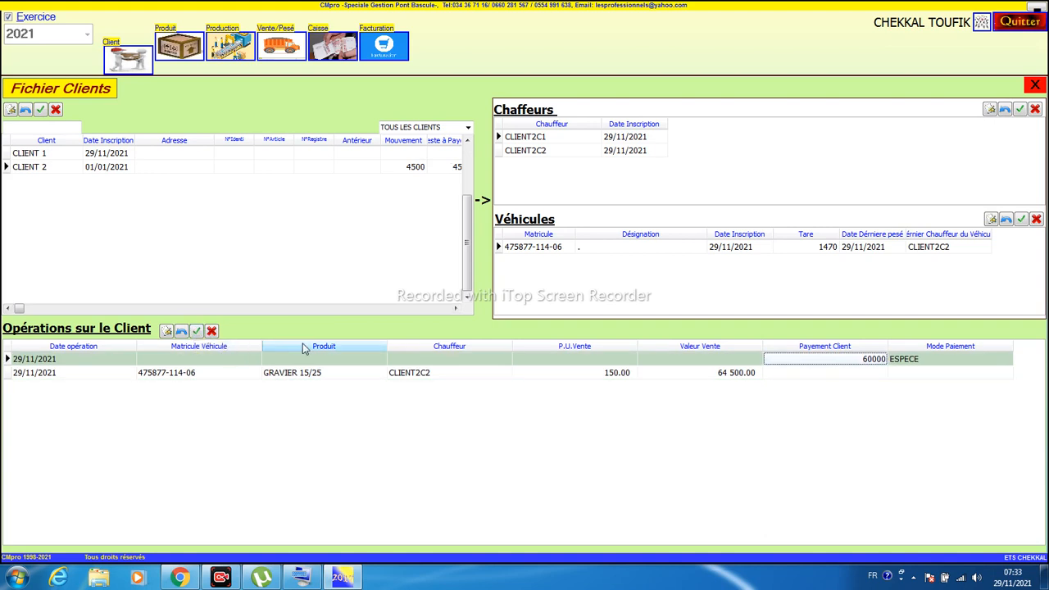
# Step: Check the client, date, time and receipt amount of CLIENT 2's payment in the cash register
pyautogui.click(332, 47)
pyautogui.click(313, 138)
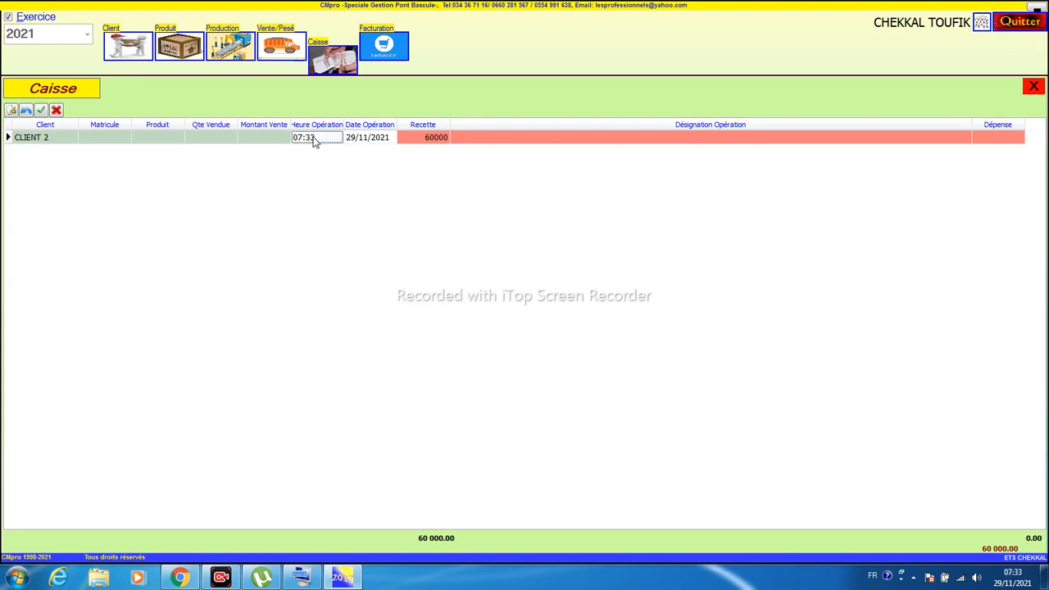
pyautogui.click(417, 140)
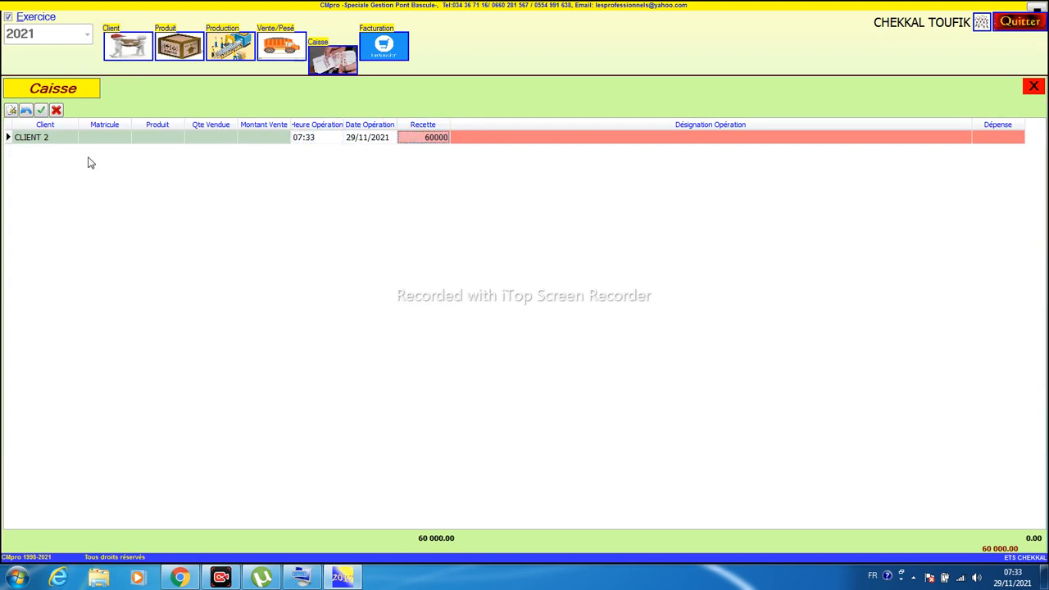
pyautogui.click(37, 139)
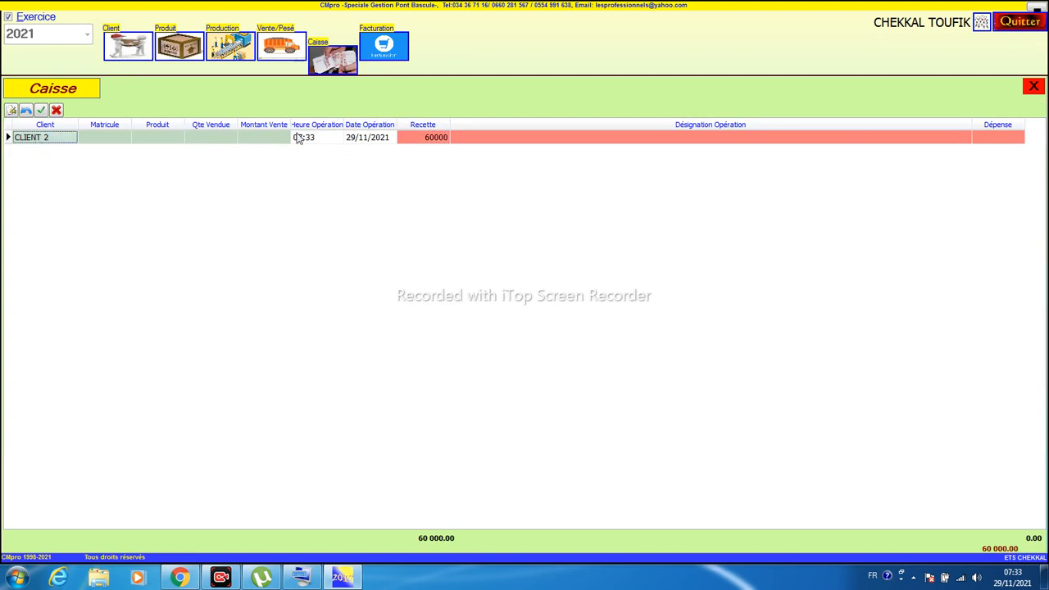
pyautogui.click(355, 139)
pyautogui.click(423, 139)
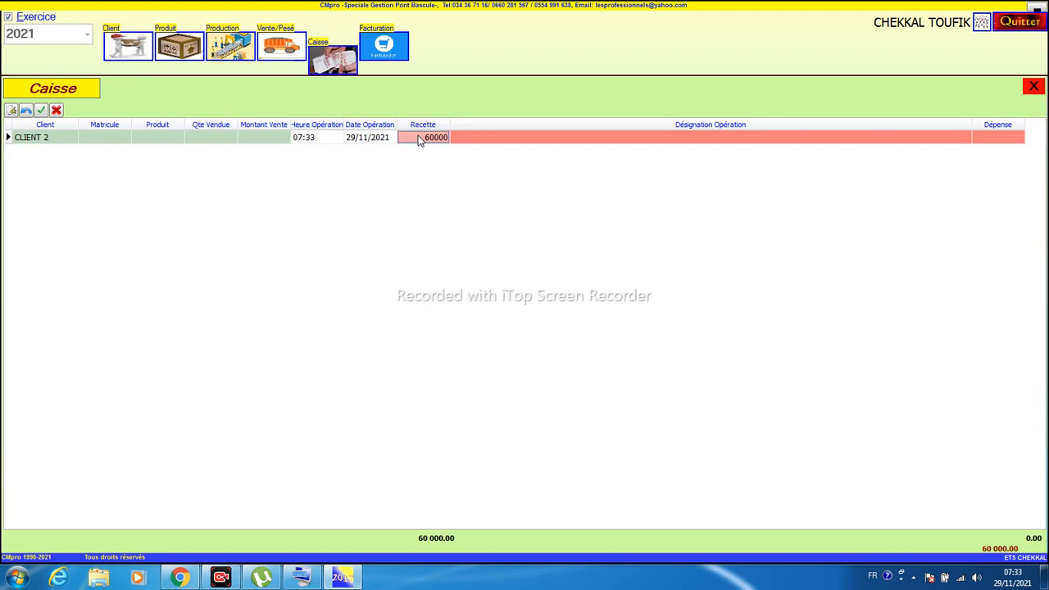
pyautogui.click(291, 49)
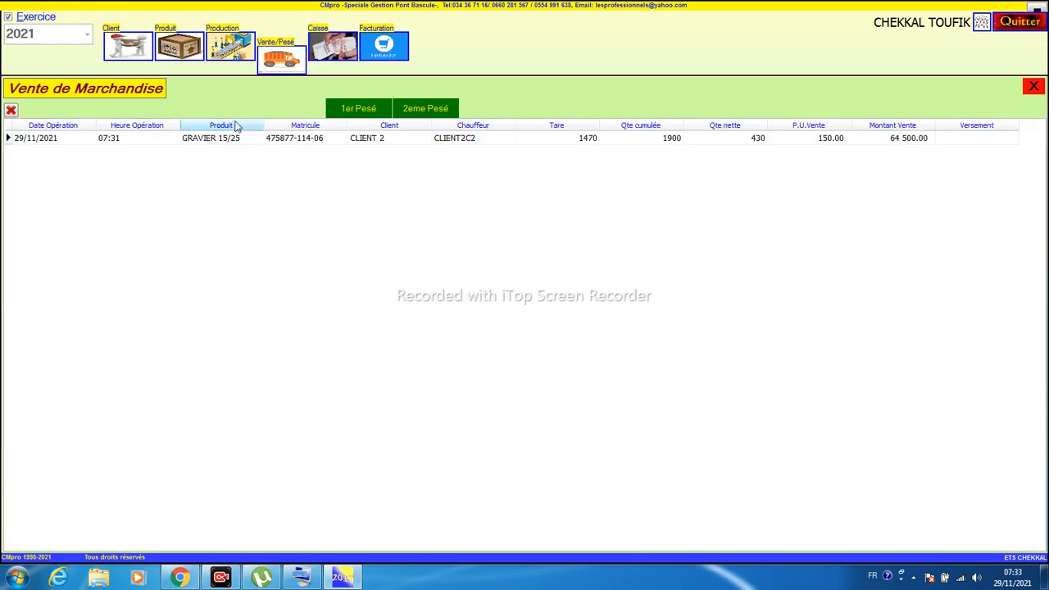
pyautogui.click(433, 113)
pyautogui.click(393, 236)
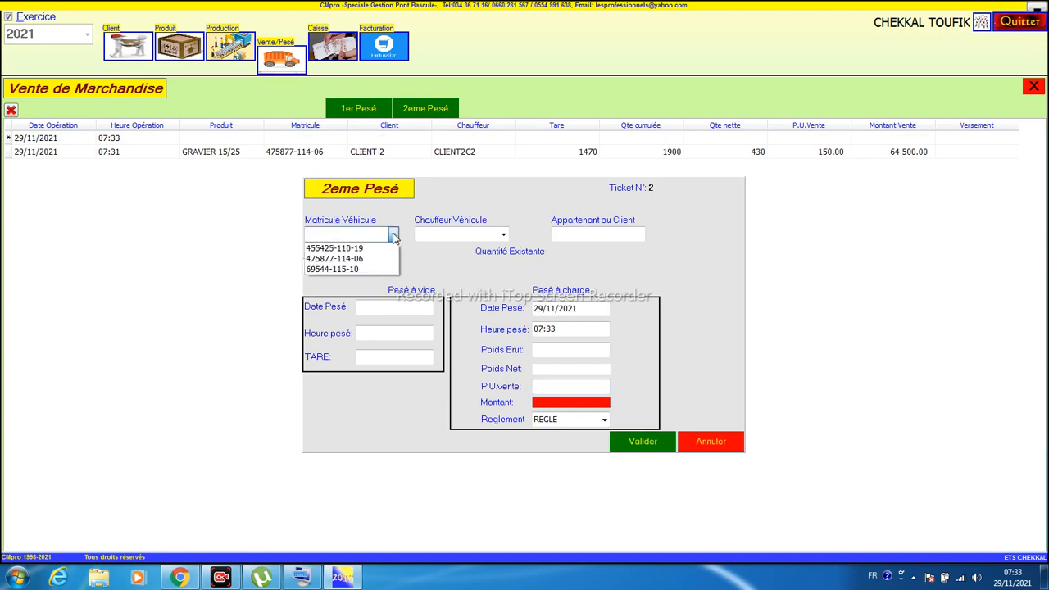
pyautogui.click(363, 271)
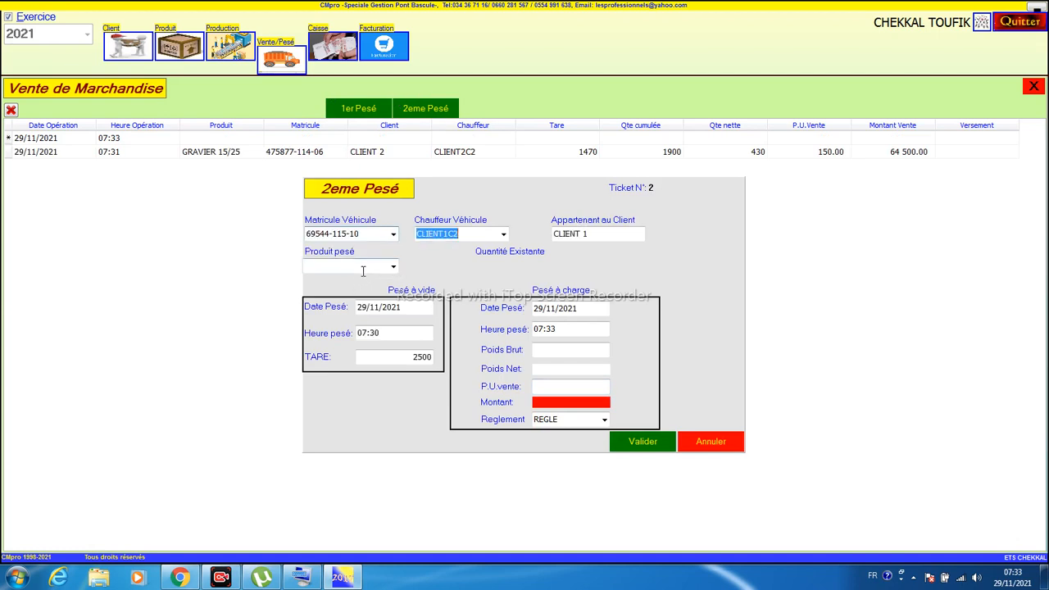
pyautogui.click(401, 358)
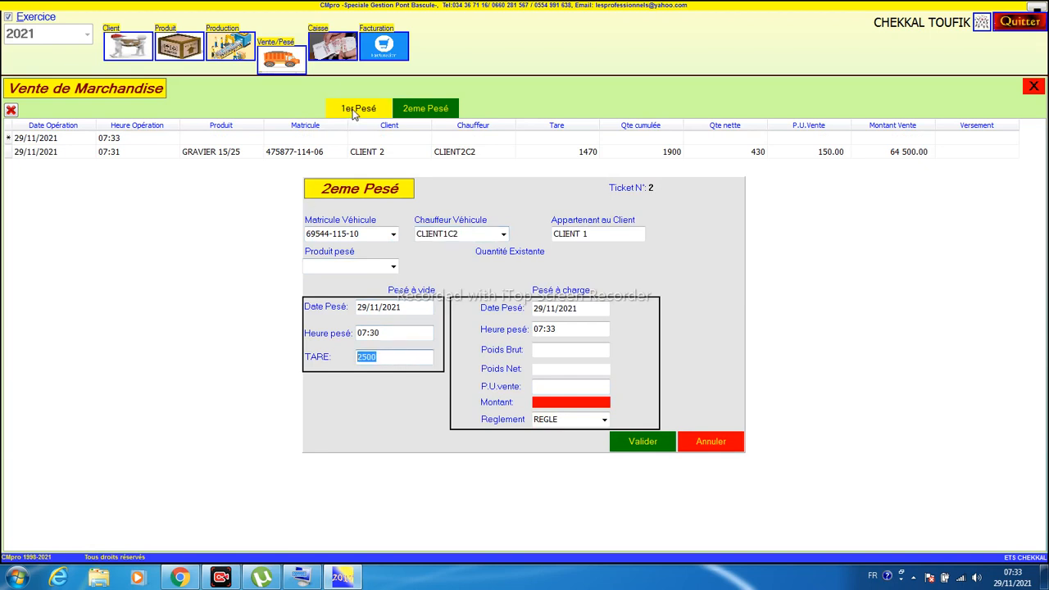
# Step: Complete the second weighing with a gross weight of 3000 and SABLE CARRIERE as the product, and close the ticket's print preview
pyautogui.click(558, 349)
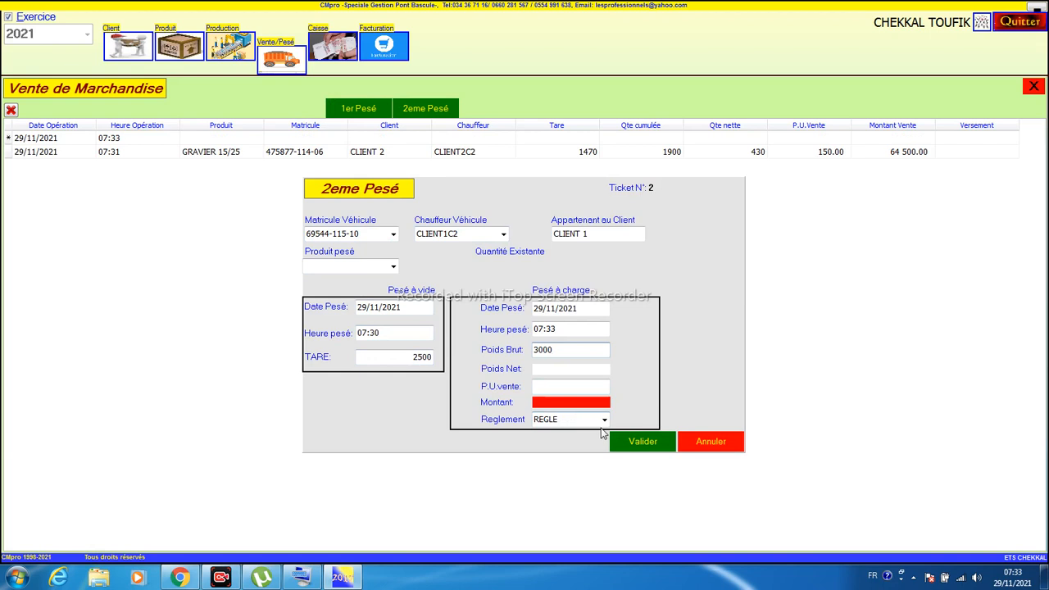
pyautogui.click(628, 442)
pyautogui.click(534, 319)
pyautogui.click(394, 266)
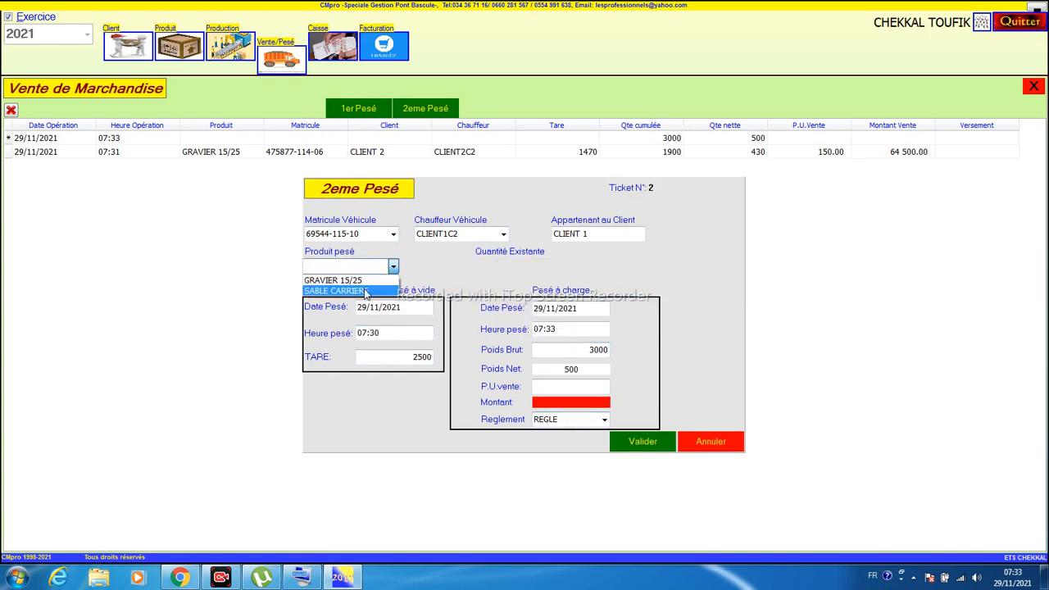
pyautogui.click(365, 291)
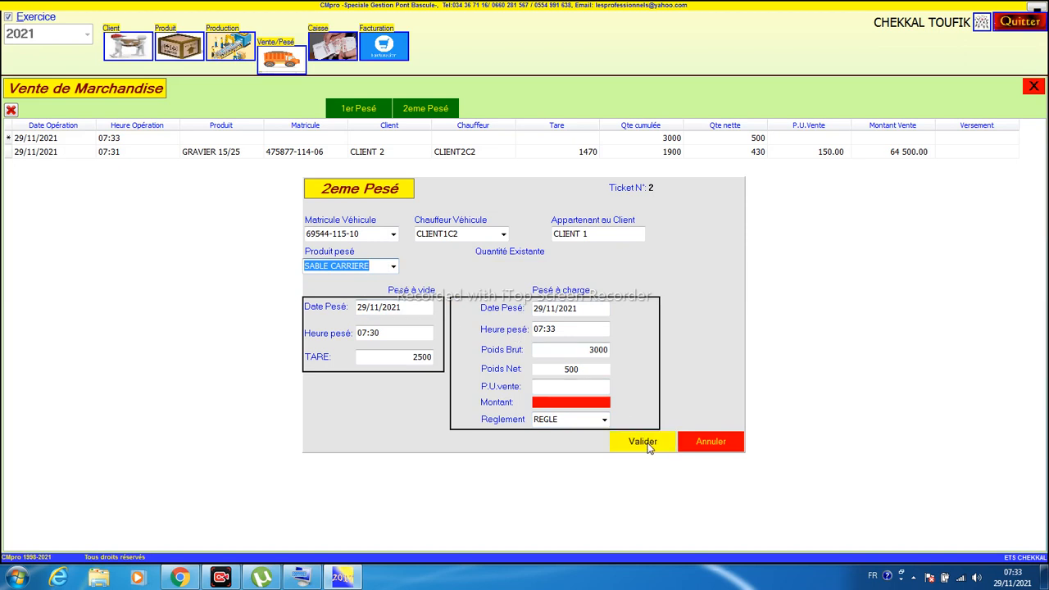
pyautogui.click(648, 447)
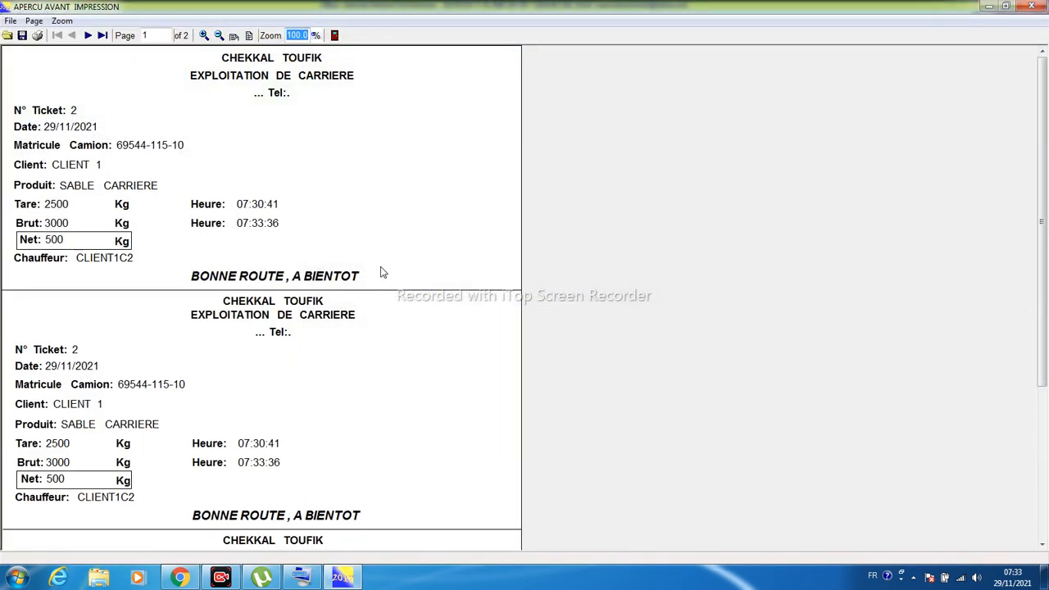
pyautogui.click(1031, 6)
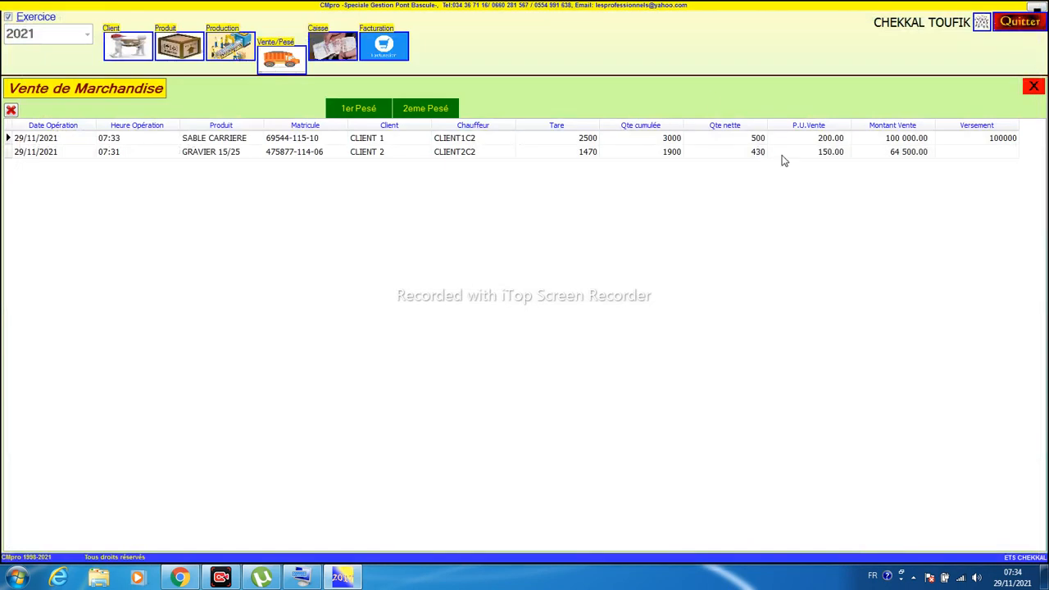
# Step: Compare the net quantity of the SABLE CARRIERE sale with the product's existing stock
pyautogui.click(749, 140)
pyautogui.click(180, 46)
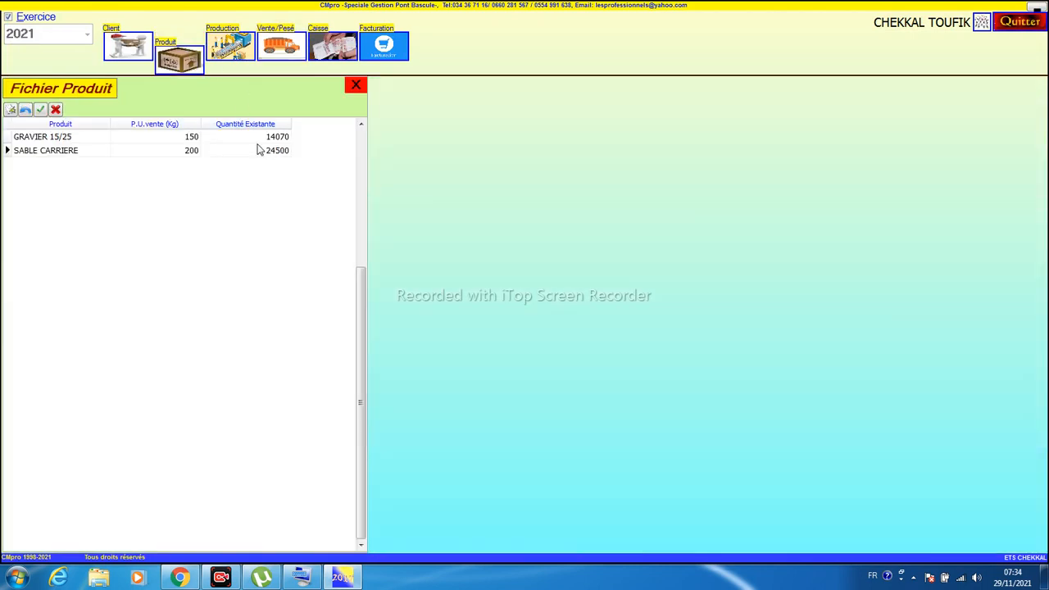
pyautogui.click(270, 154)
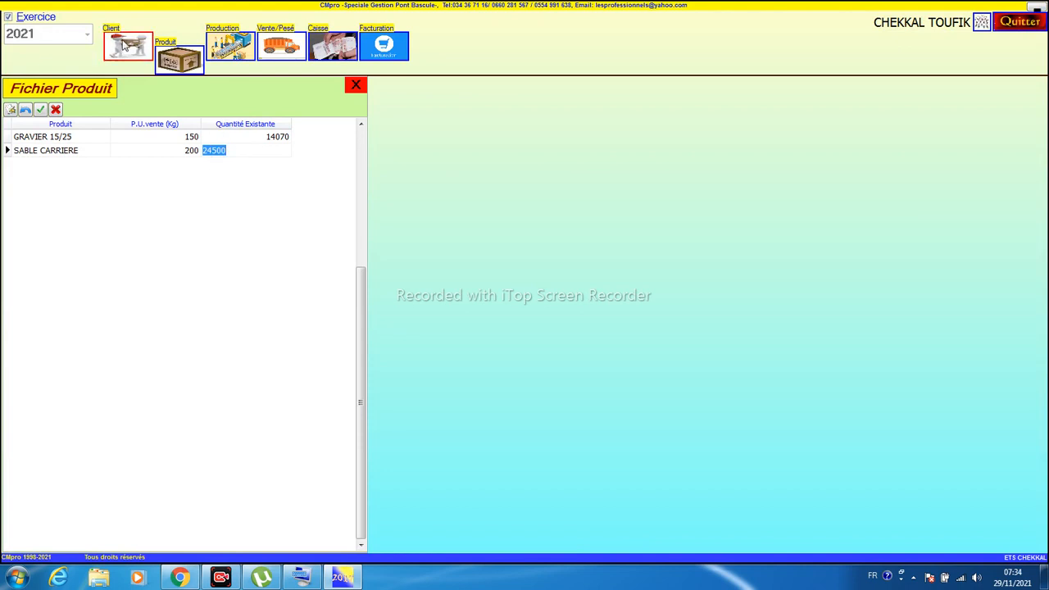
# Step: Review the unit price, sale value and payment of CLIENT 1's operation, along with the cash register and sales list entries
pyautogui.click(127, 46)
pyautogui.click(42, 156)
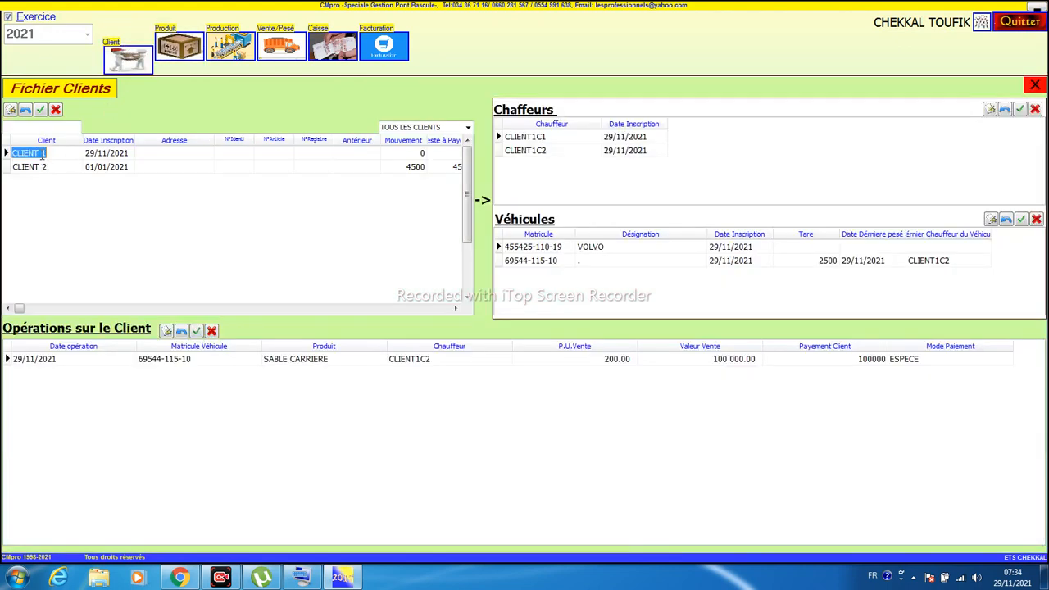
pyautogui.click(426, 363)
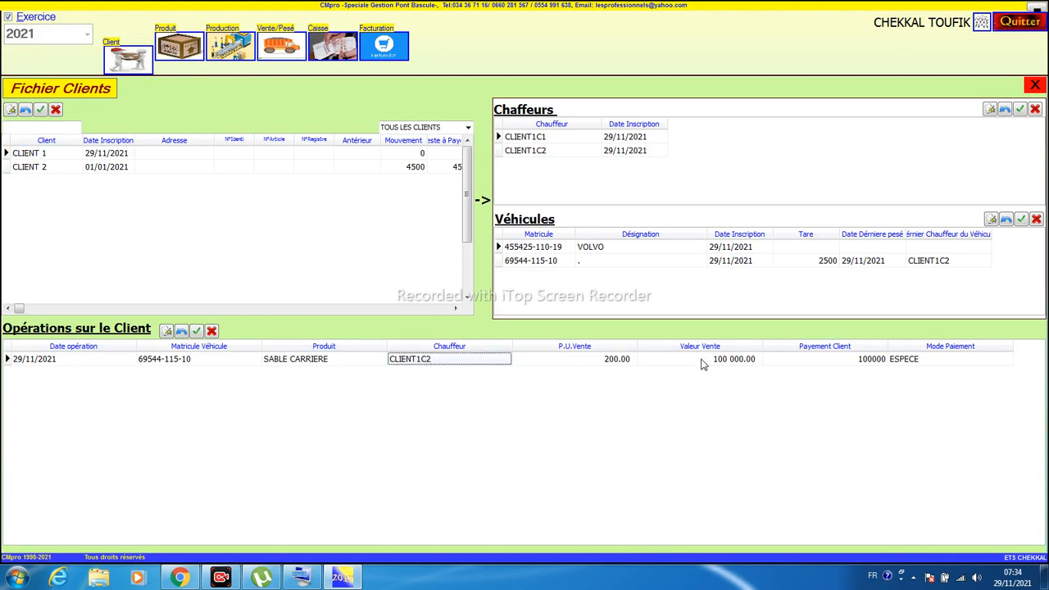
pyautogui.click(623, 361)
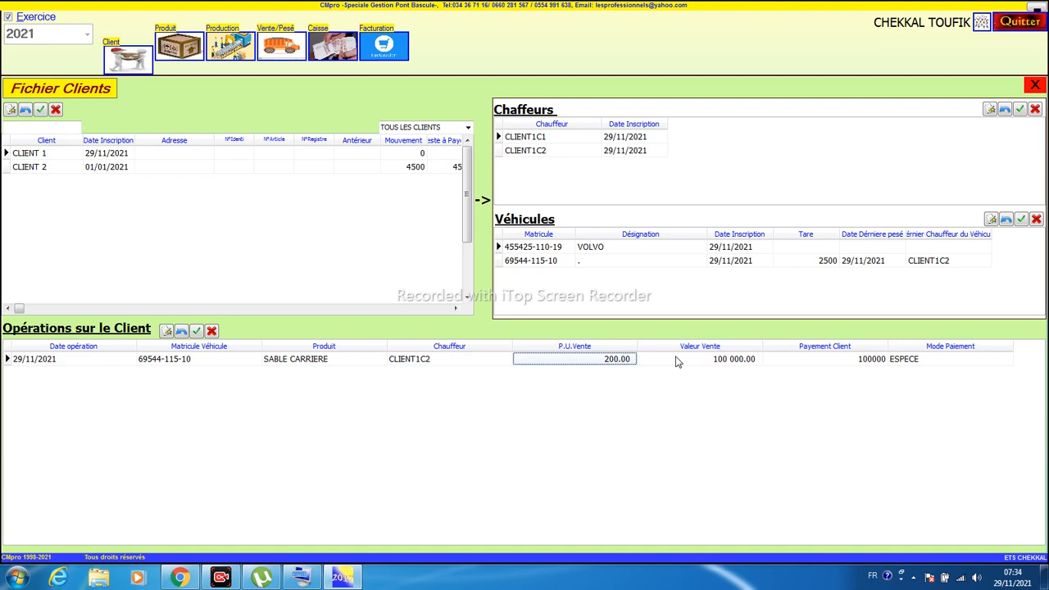
pyautogui.click(714, 363)
pyautogui.click(850, 361)
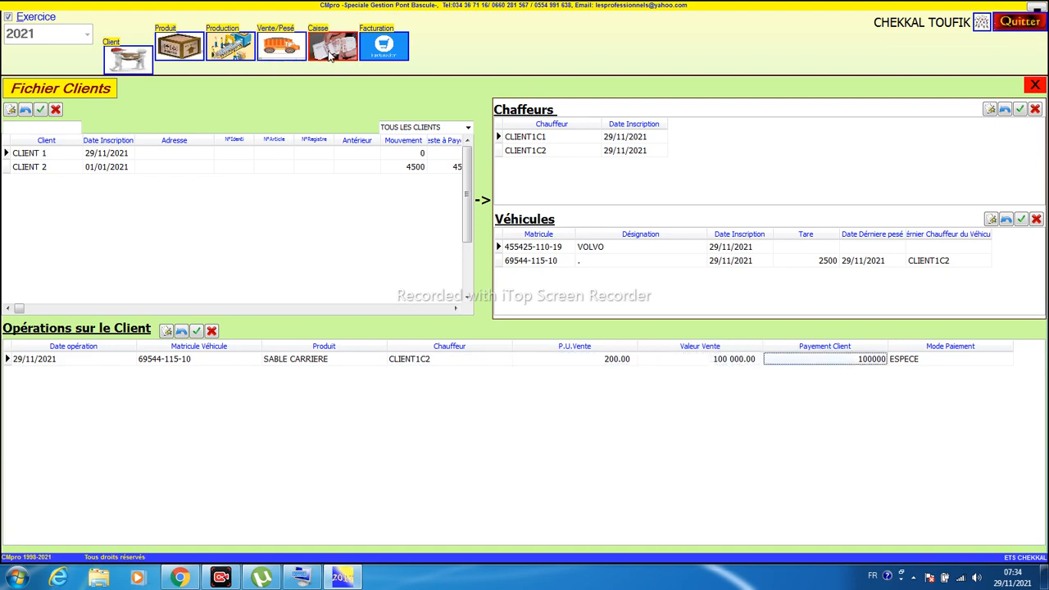
pyautogui.click(331, 56)
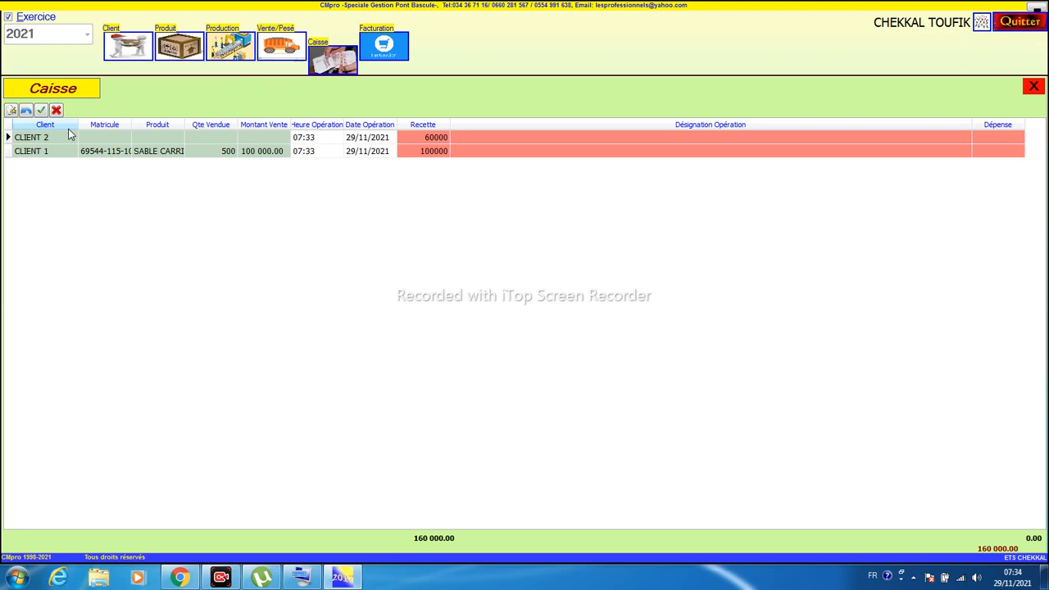
pyautogui.click(281, 49)
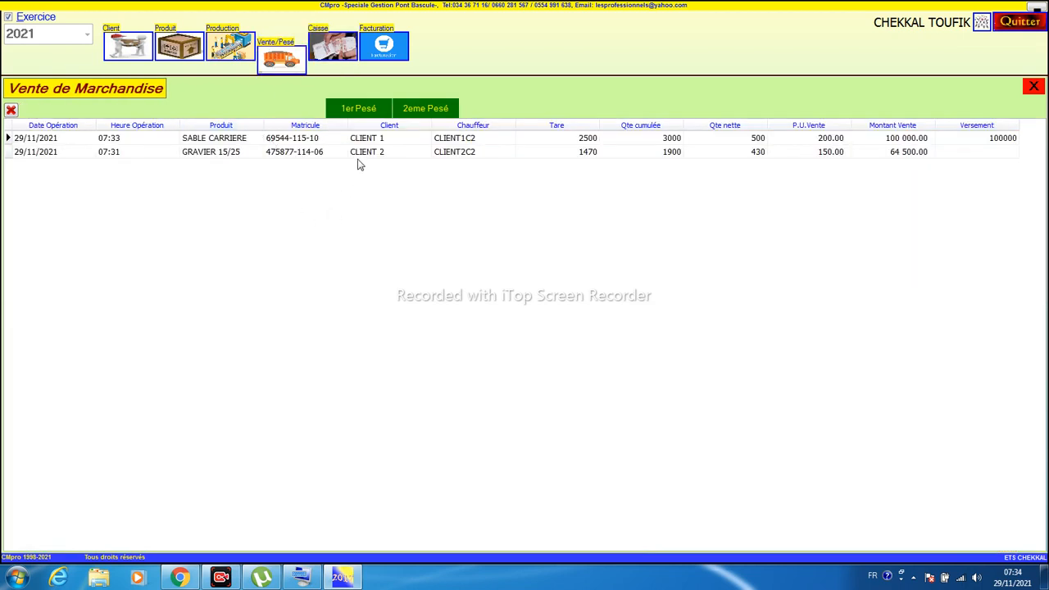
pyautogui.click(366, 114)
pyautogui.click(393, 236)
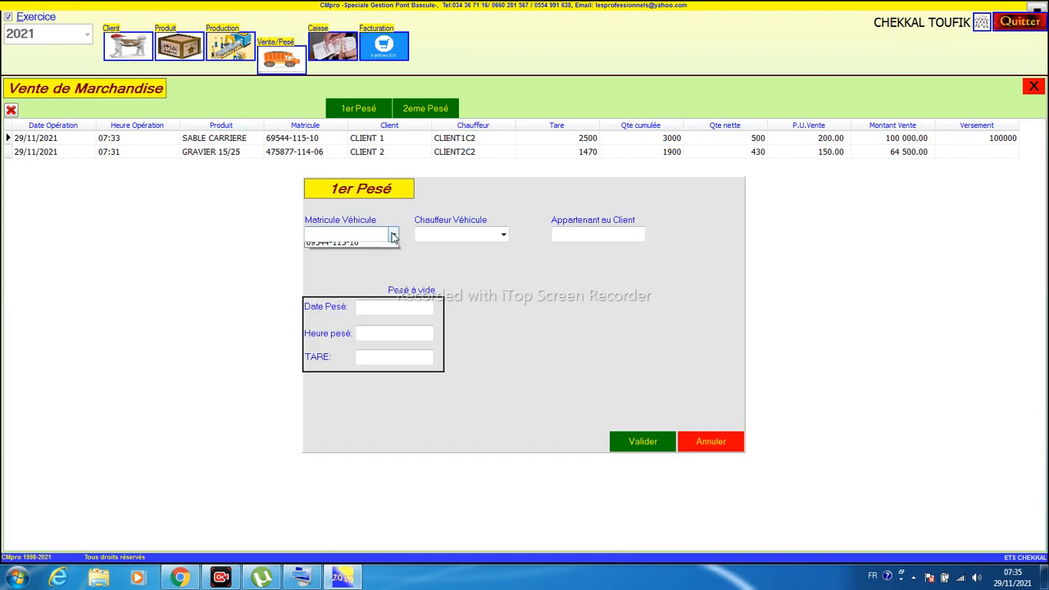
pyautogui.click(370, 257)
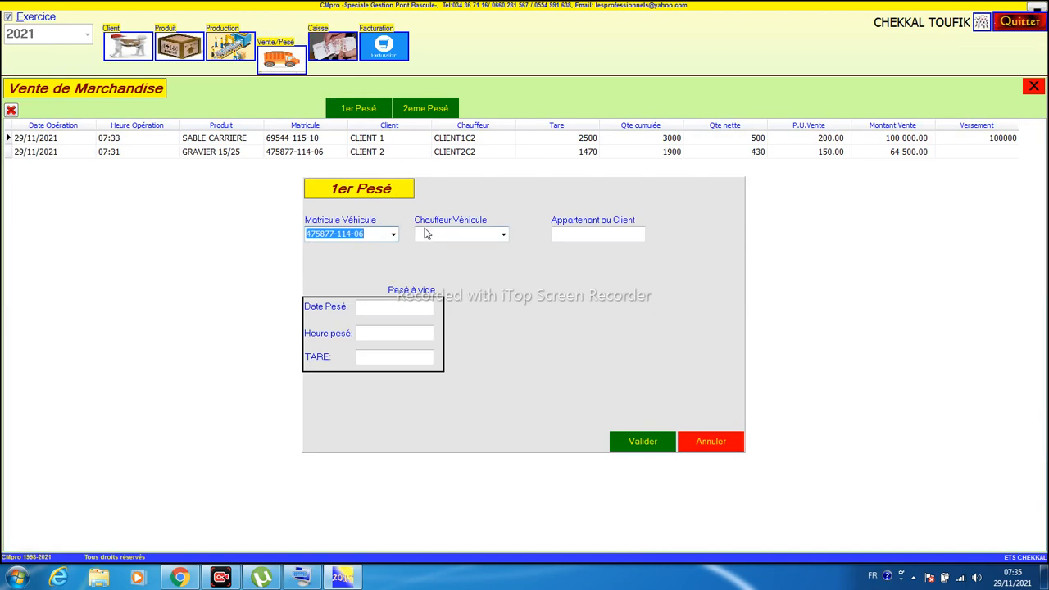
pyautogui.click(402, 357)
pyautogui.write('1')
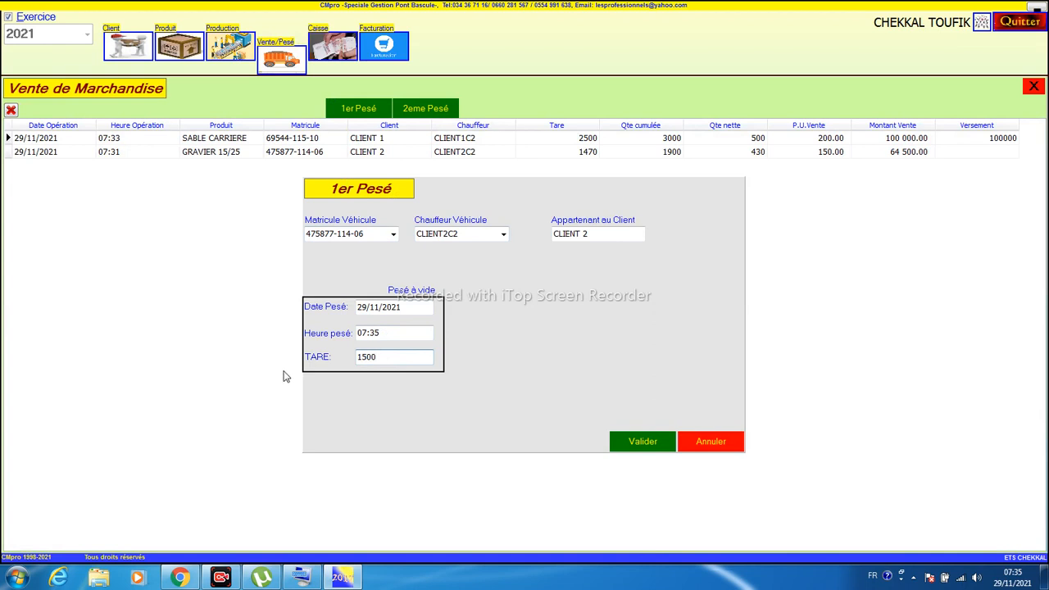
pyautogui.click(503, 234)
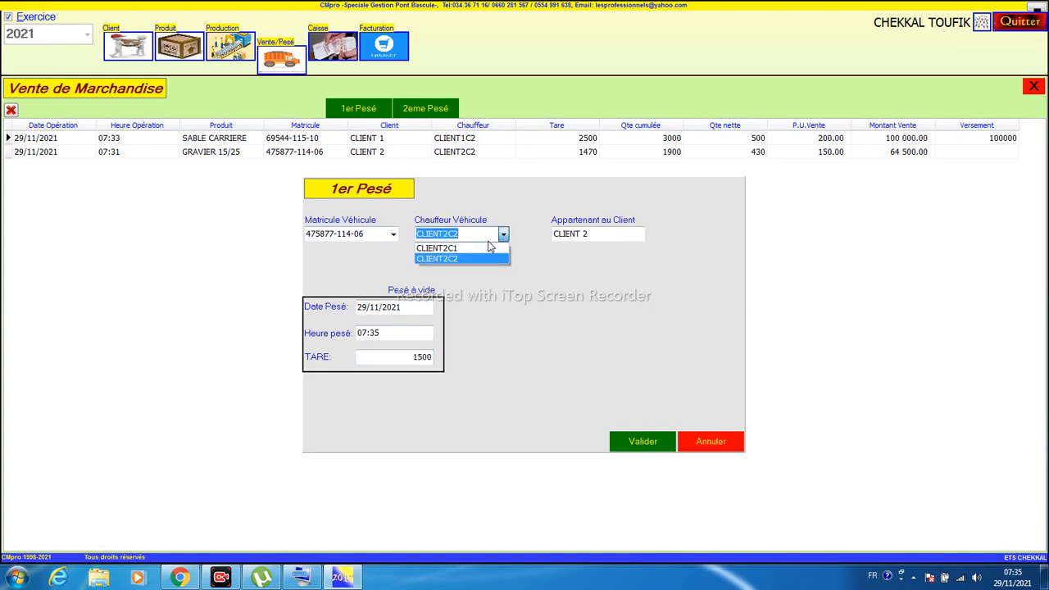
pyautogui.click(480, 248)
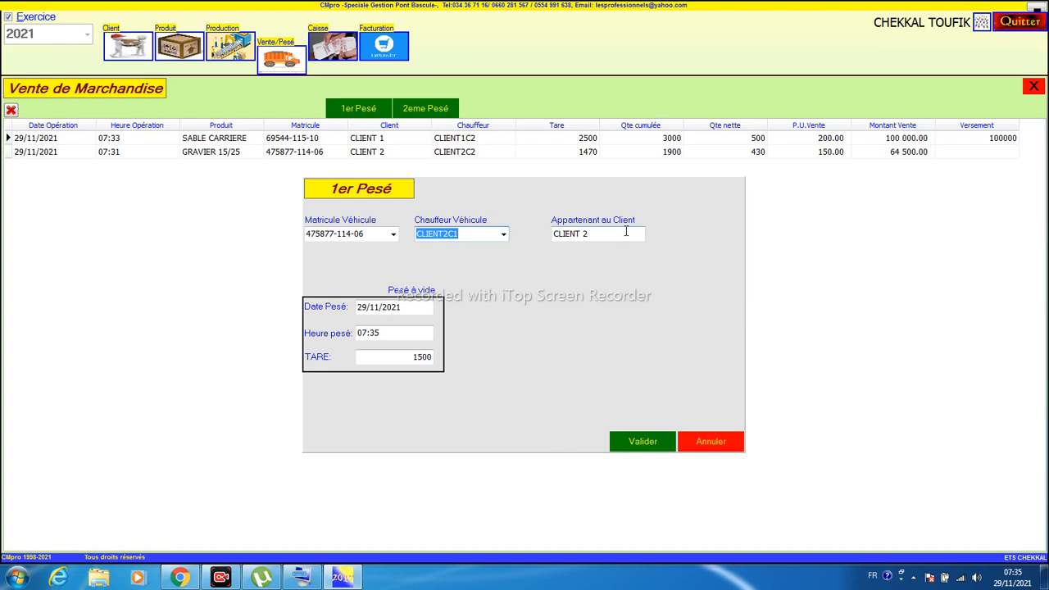
pyautogui.click(593, 233)
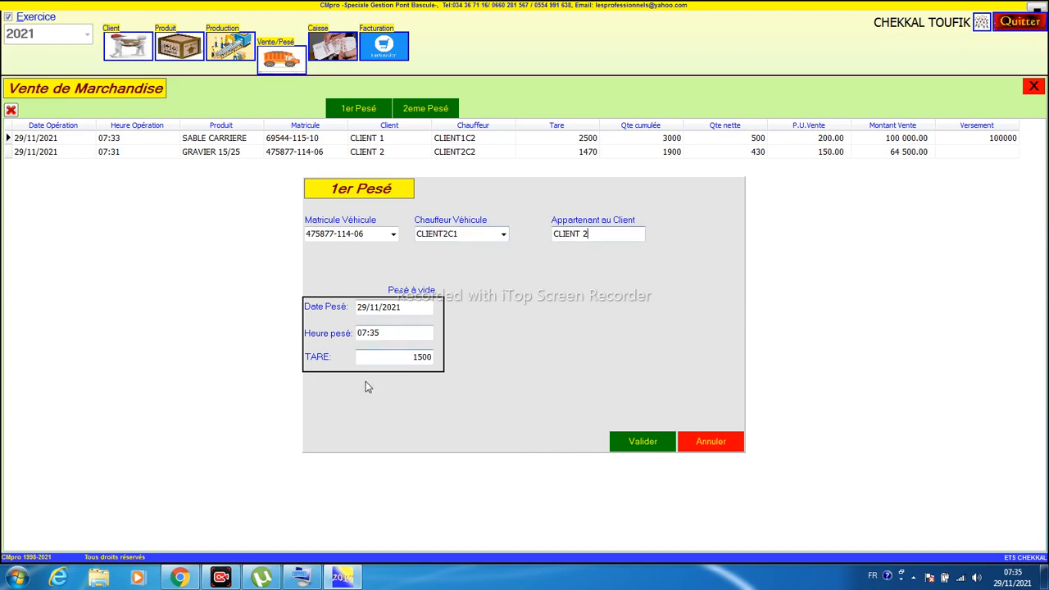
pyautogui.click(639, 444)
pyautogui.click(418, 109)
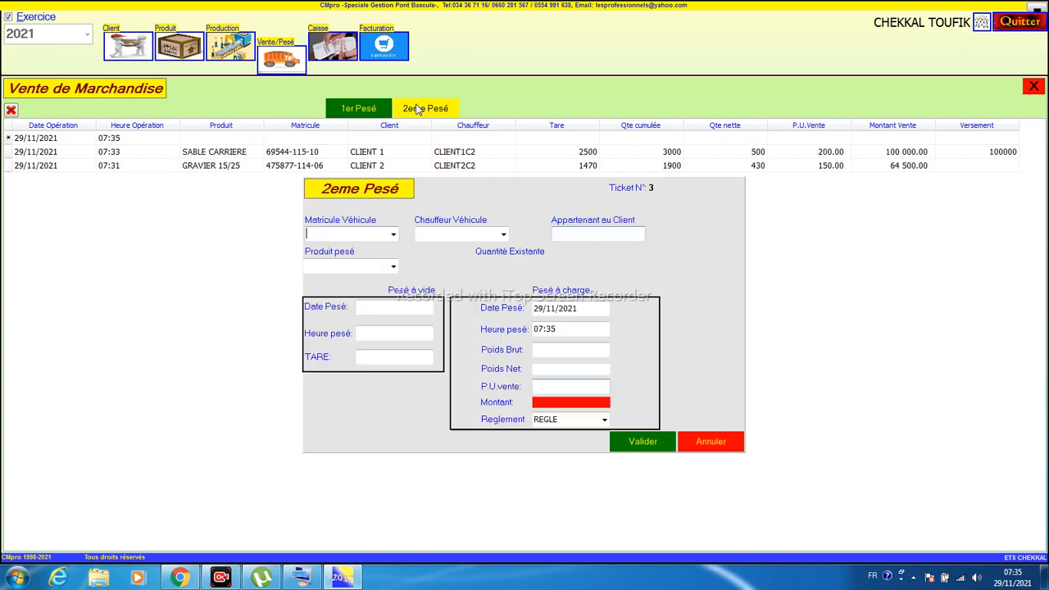
pyautogui.click(394, 235)
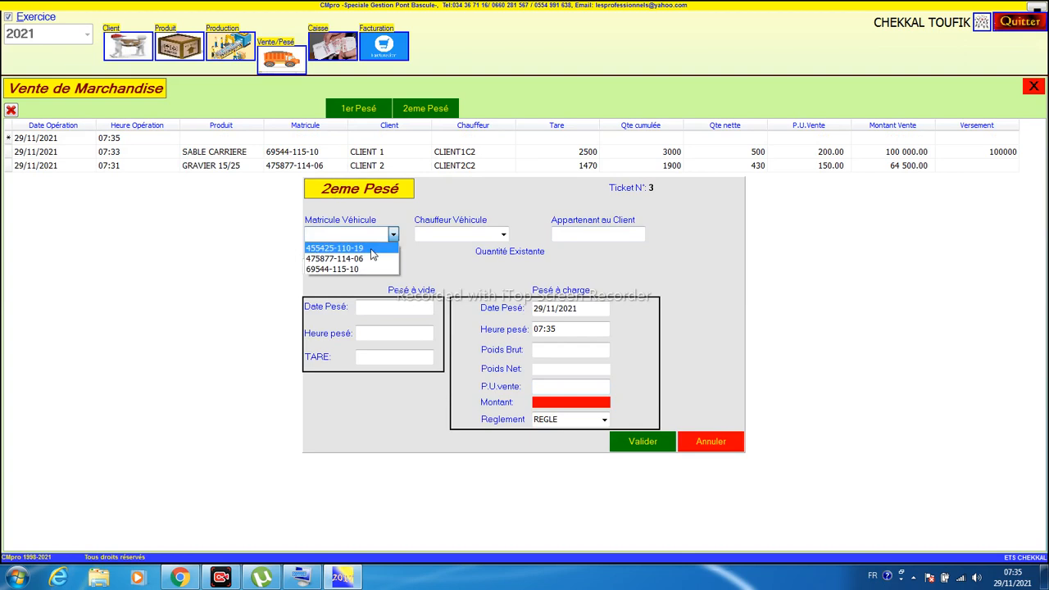
pyautogui.click(371, 258)
pyautogui.click(374, 309)
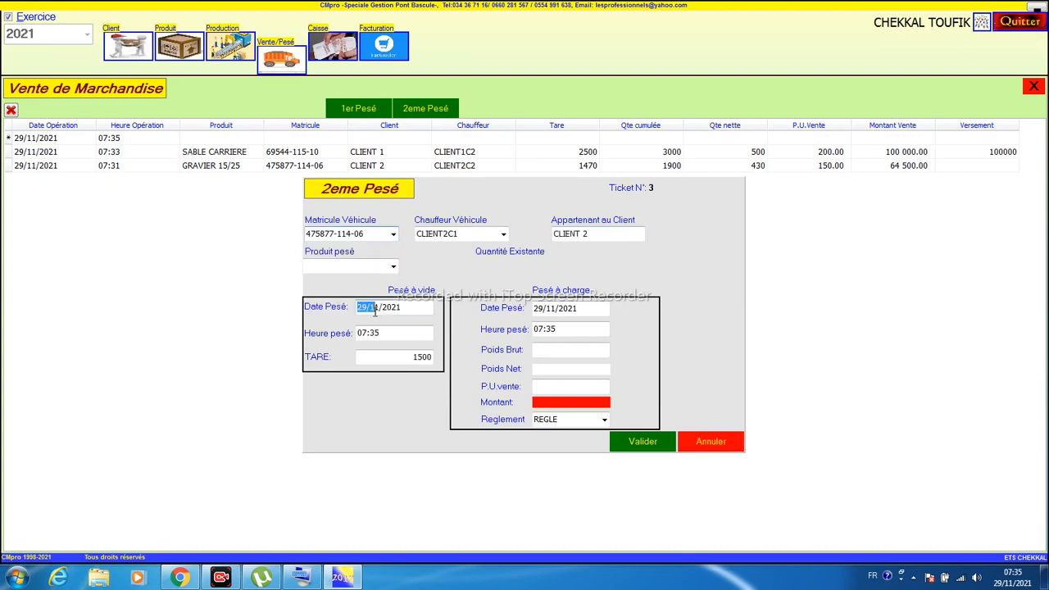
pyautogui.moveTo(389, 356); pyautogui.dragTo(315, 379)
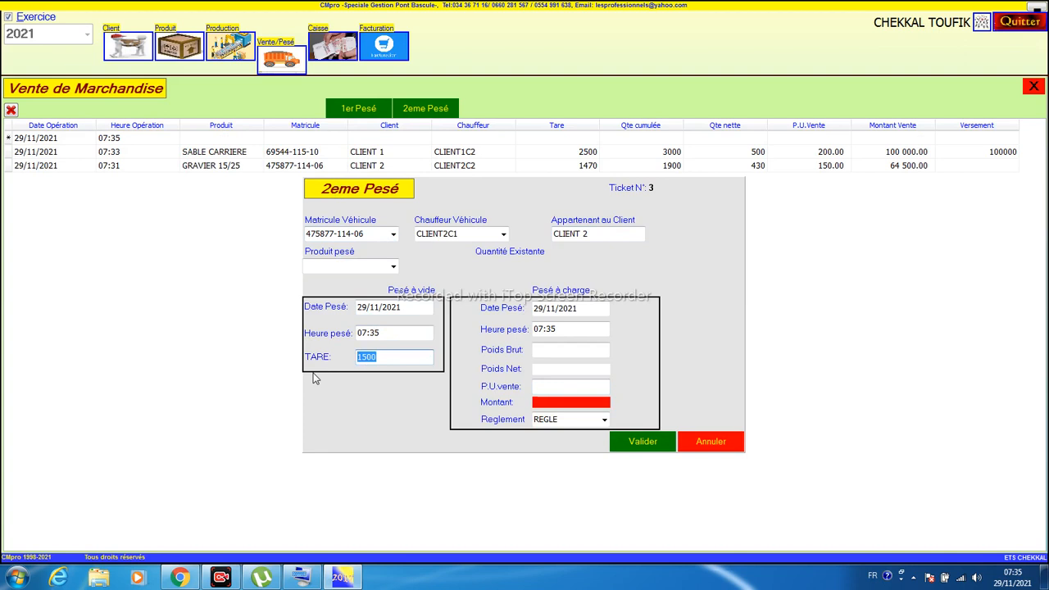
# Step: Complete the second weighing with gross weight 2500, payment status NON REGLE and product SABLE CARRIERE, and close the ticket's print preview
pyautogui.click(541, 349)
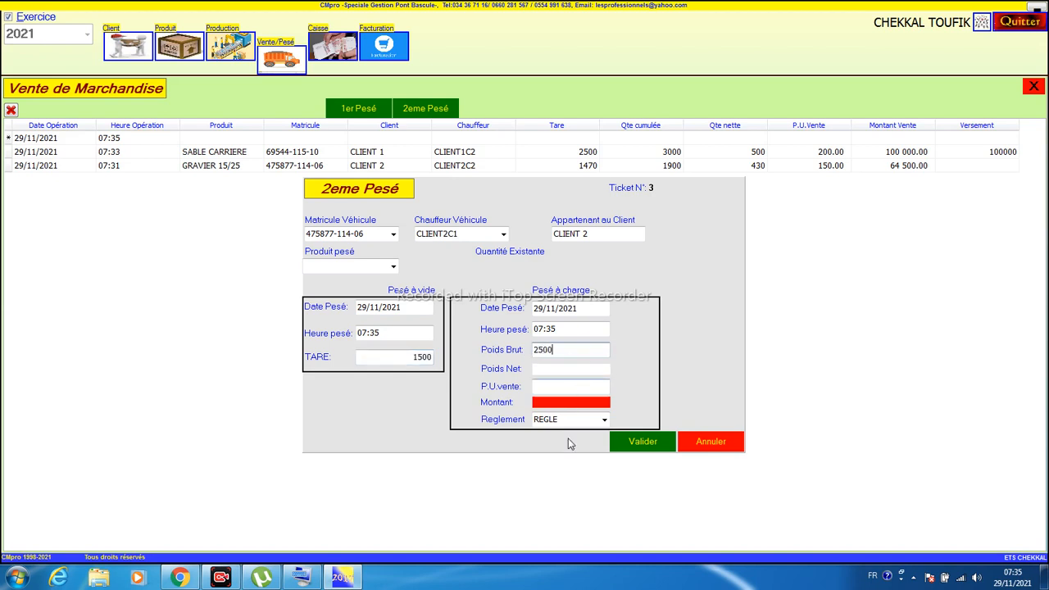
pyautogui.click(586, 420)
pyautogui.click(603, 419)
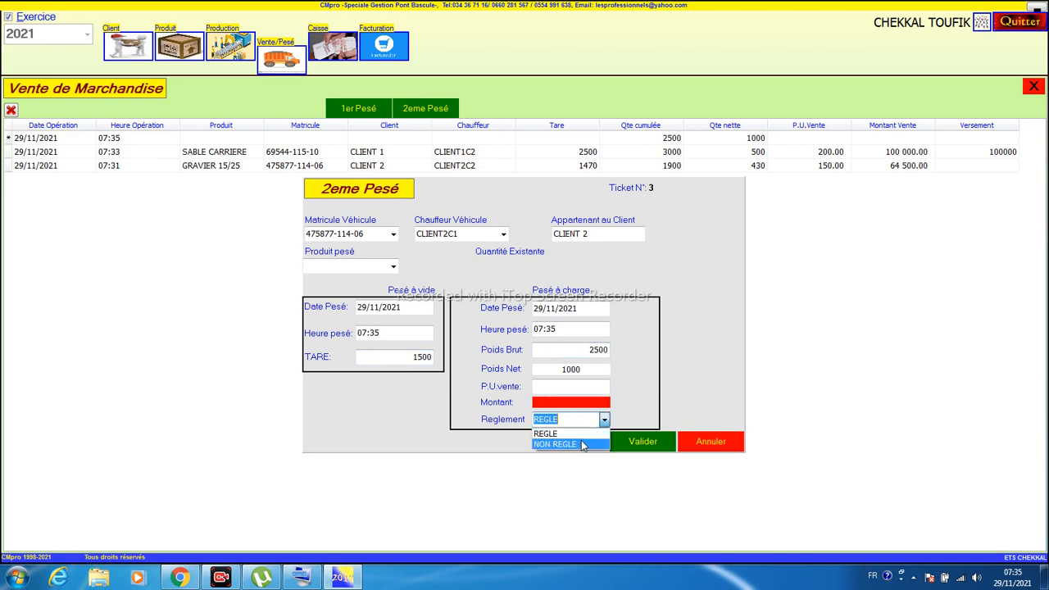
pyautogui.click(582, 445)
pyautogui.click(392, 269)
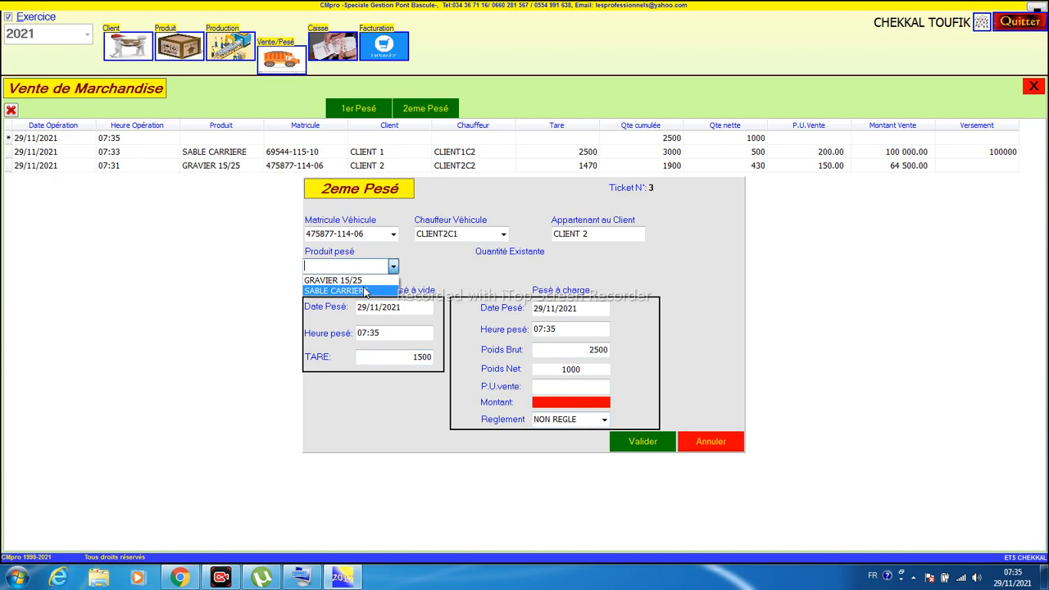
pyautogui.click(367, 290)
pyautogui.click(641, 442)
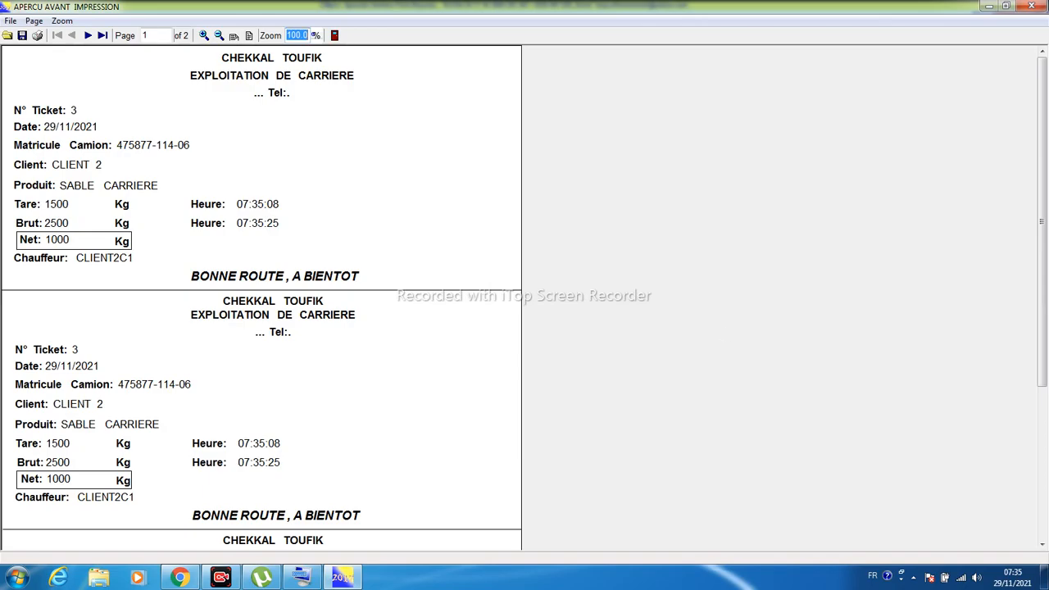
pyautogui.click(1035, 5)
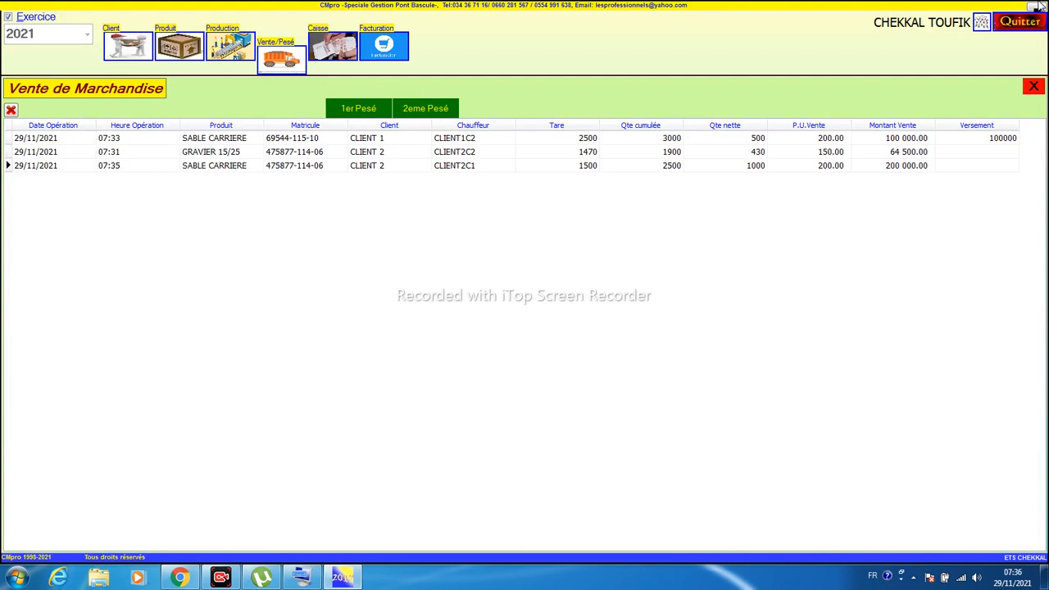
# Step: Examine the cash register's receipts for CLIENT 1 and CLIENT 2 and the sale details of CLIENT 1's entry
pyautogui.click(331, 59)
pyautogui.click(404, 151)
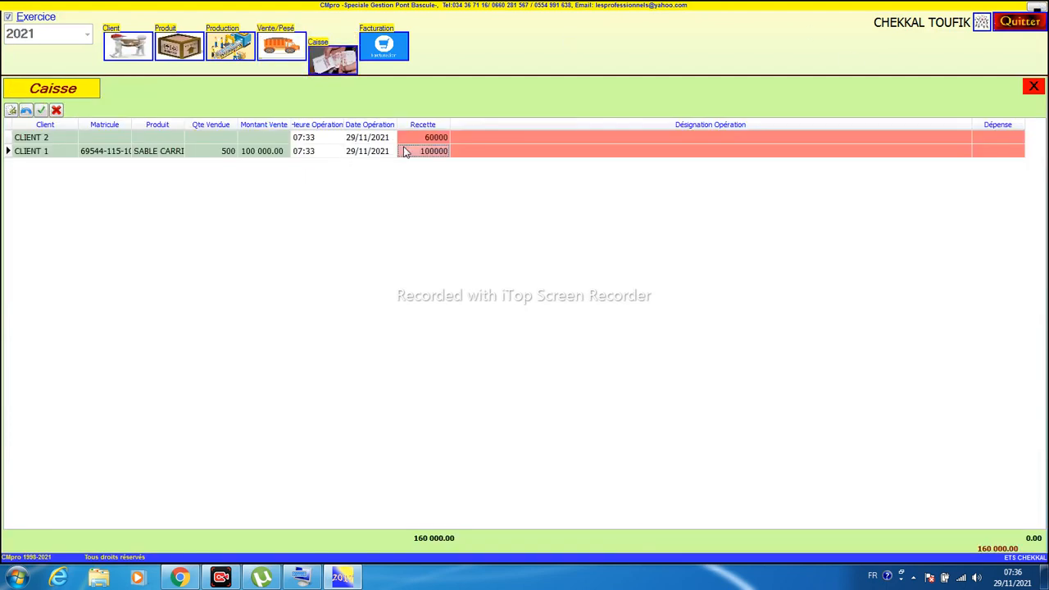
pyautogui.click(424, 139)
pyautogui.click(423, 153)
pyautogui.click(422, 141)
pyautogui.click(422, 154)
pyautogui.click(424, 140)
pyautogui.click(423, 154)
pyautogui.click(110, 154)
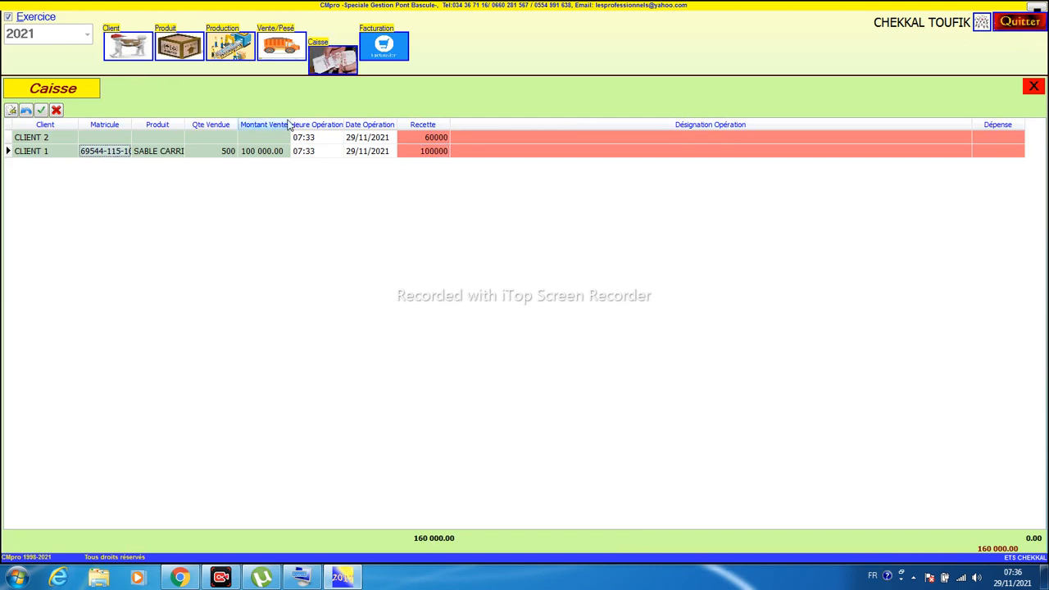
# Step: Create a new invoice for CLIENT 1 in the invoicing module
pyautogui.click(383, 48)
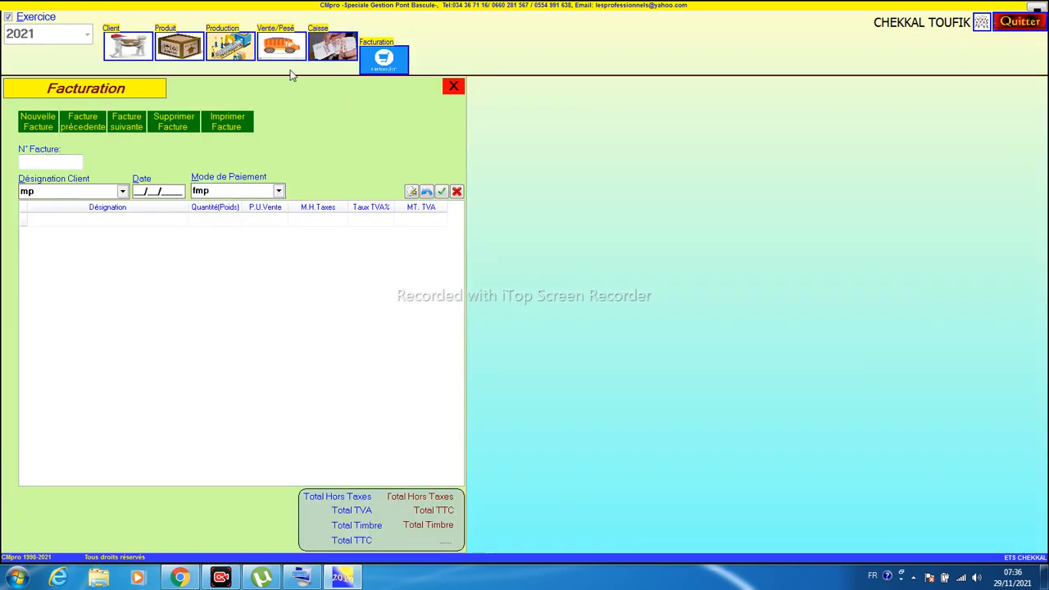
pyautogui.click(42, 121)
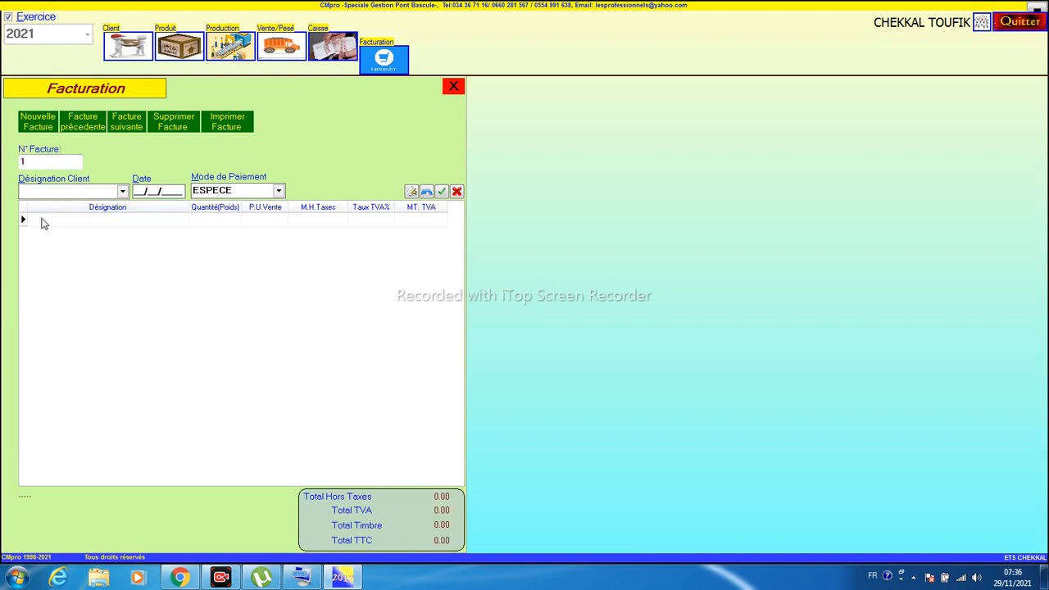
pyautogui.click(122, 191)
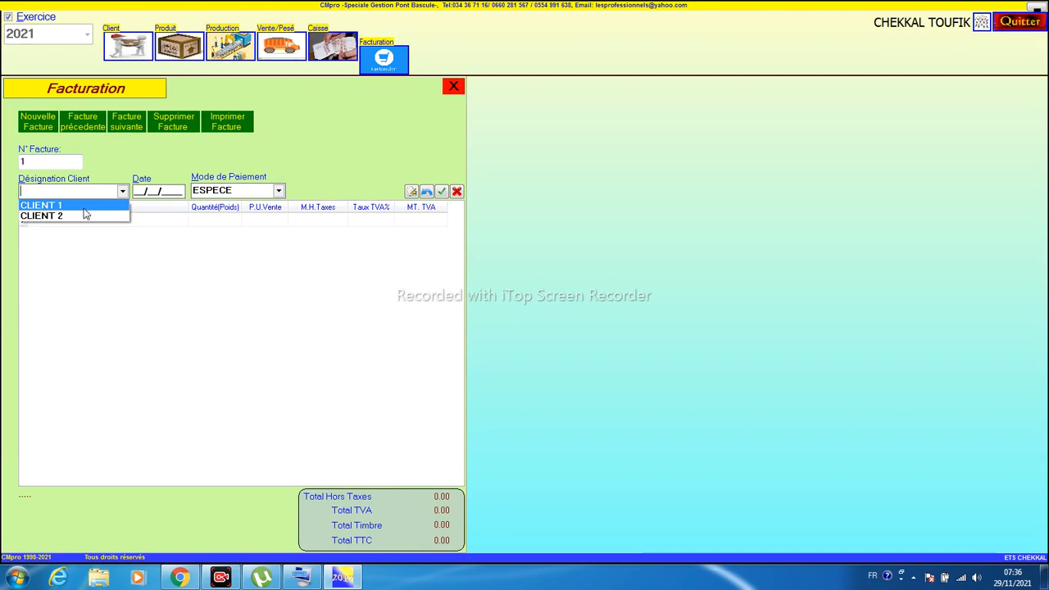
pyautogui.click(84, 207)
# Step: Add an invoice line for GRAVIER 15/25 with quantity 15000, unit price 1500 and a 19% VAT rate
pyautogui.click(78, 221)
pyautogui.click(182, 219)
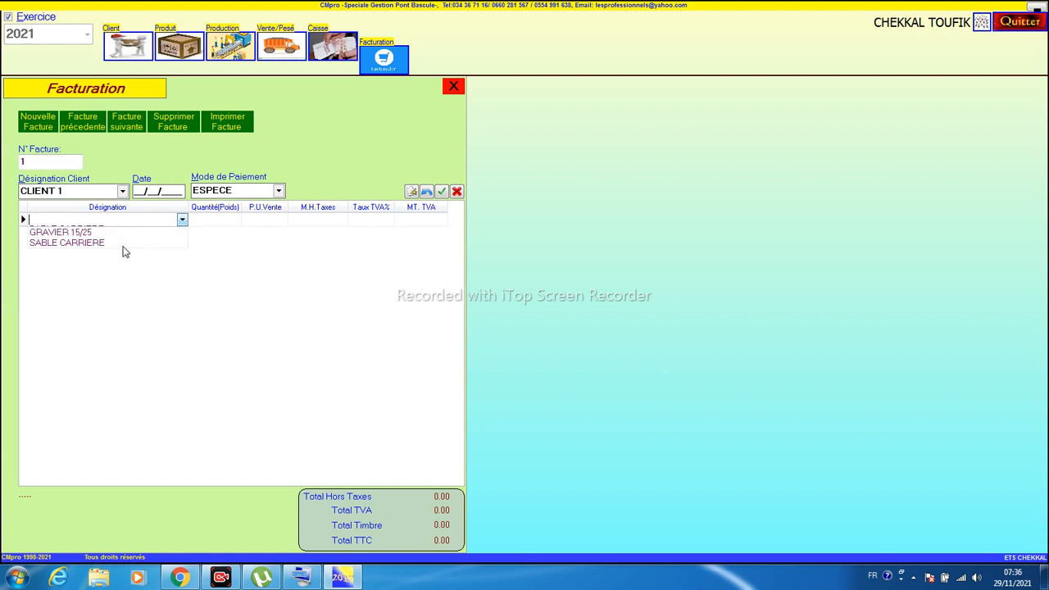
pyautogui.click(110, 232)
pyautogui.click(217, 221)
pyautogui.write('5000')
pyautogui.press('Return')
pyautogui.write('1500')
pyautogui.press('Return')
pyautogui.write('19')
pyautogui.press('Return')
pyautogui.press('Return')
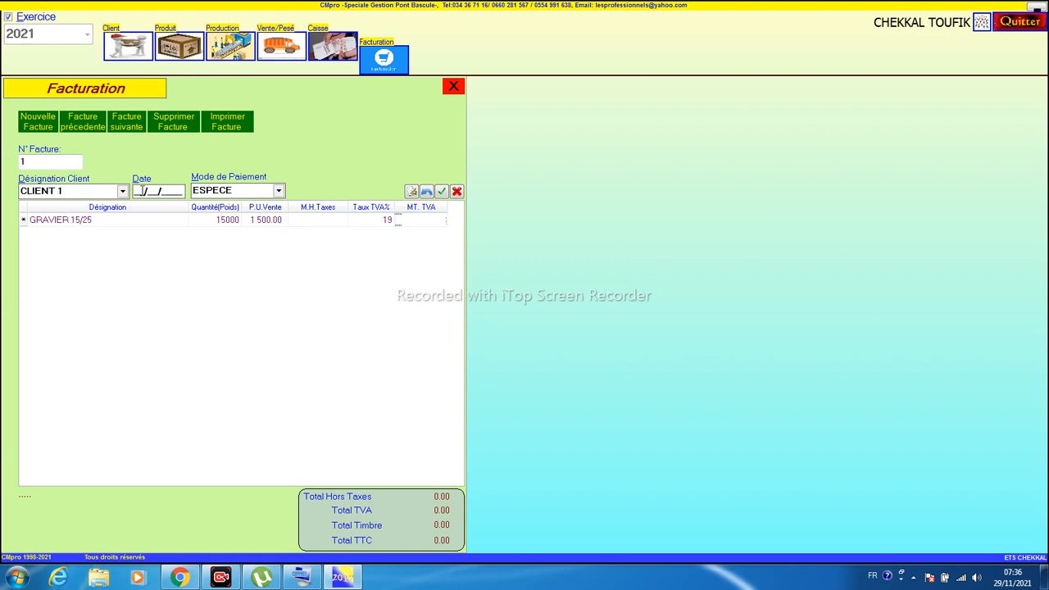
# Step: Save the invoice with the date 01/01/2021, then view and close its print preview
pyautogui.click(137, 191)
pyautogui.write('01012021')
pyautogui.click(440, 190)
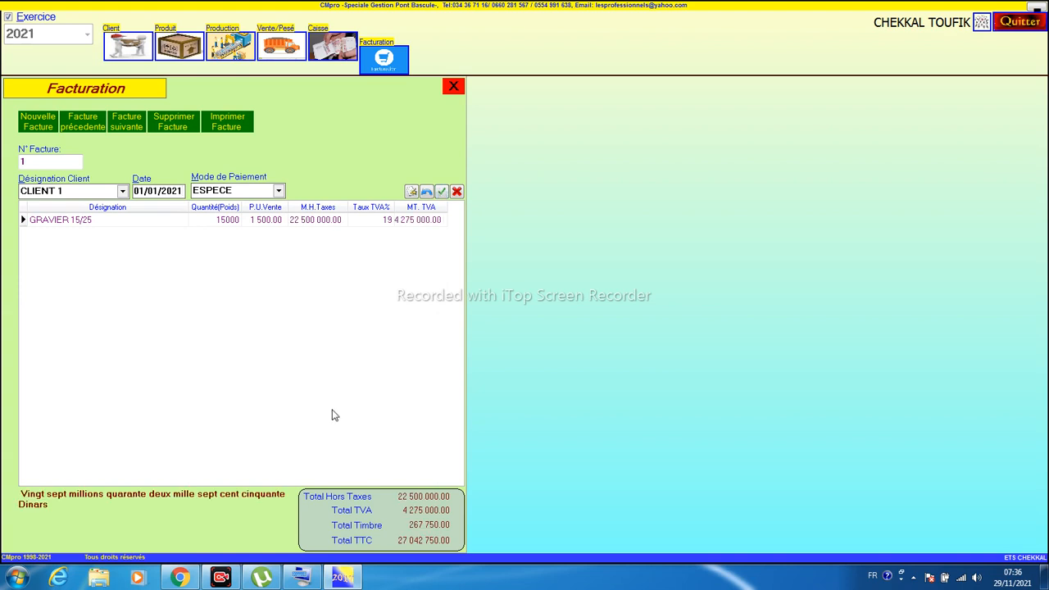
pyautogui.click(221, 125)
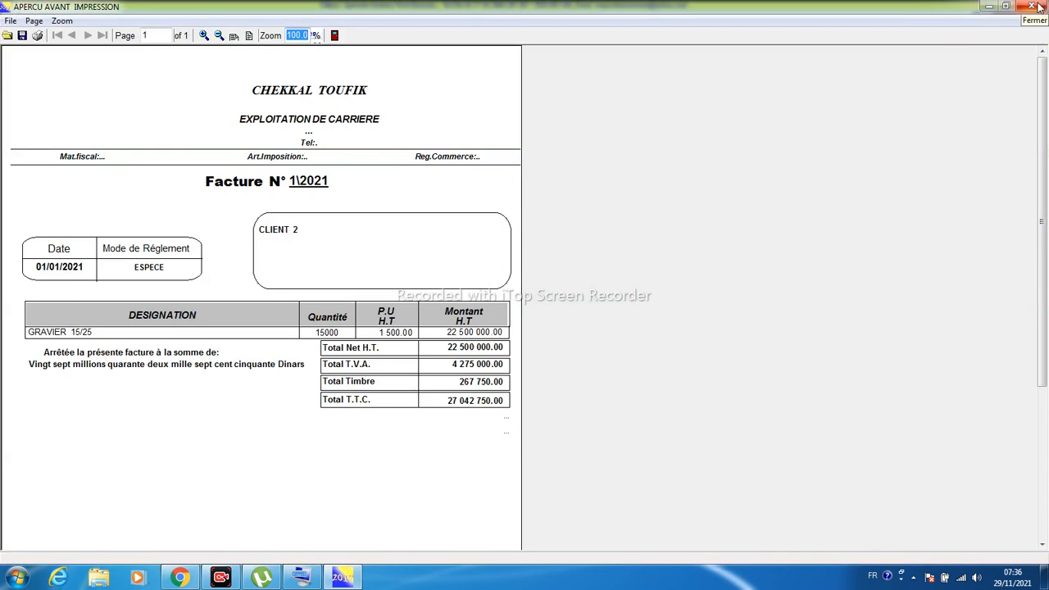
pyautogui.click(1035, 7)
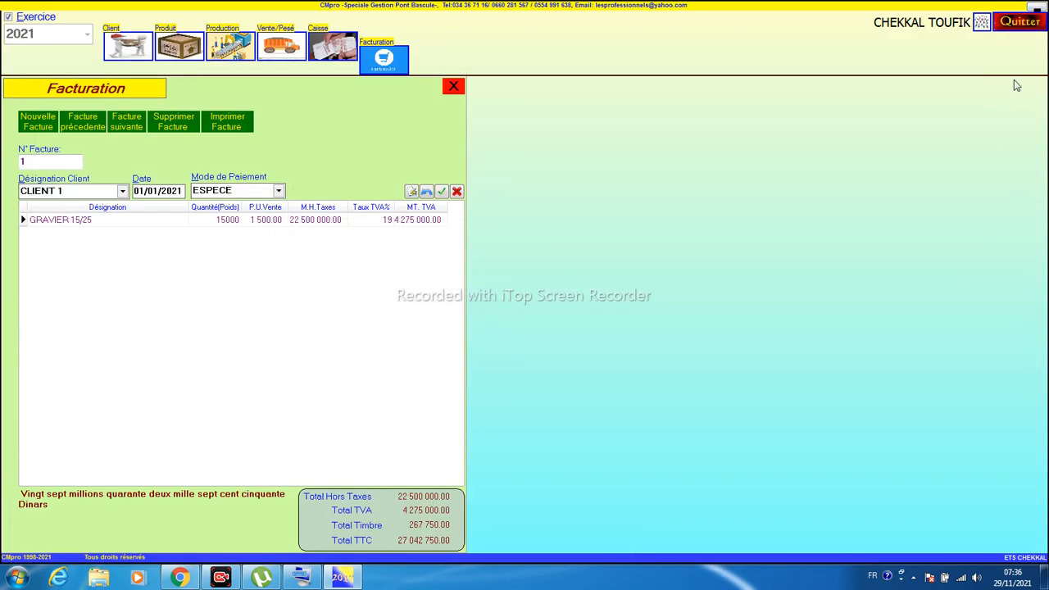